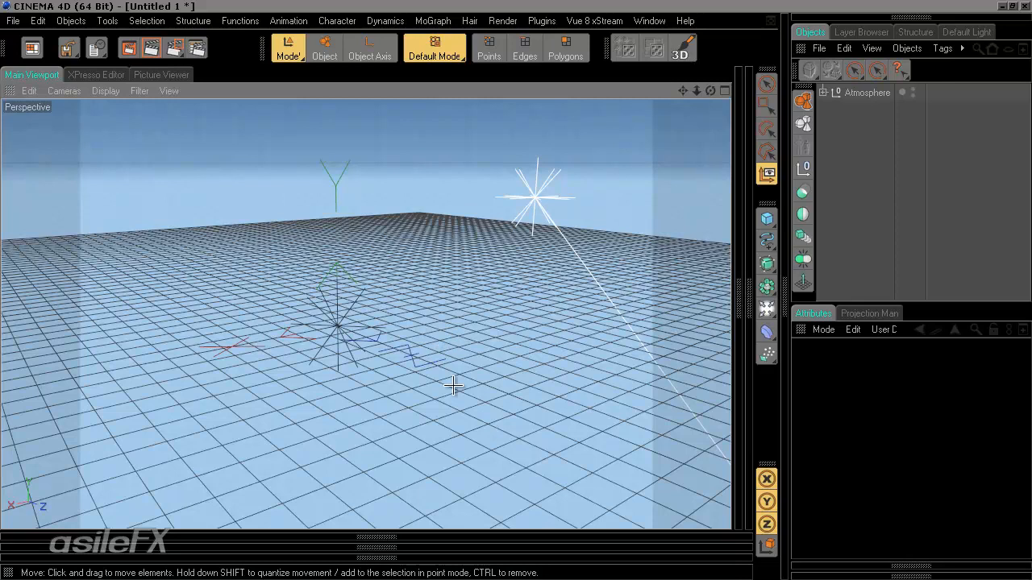
Add a Landscape object to the scene and raise it vertically above the ground grid.
alt+drag(455, 387, 518, 291)
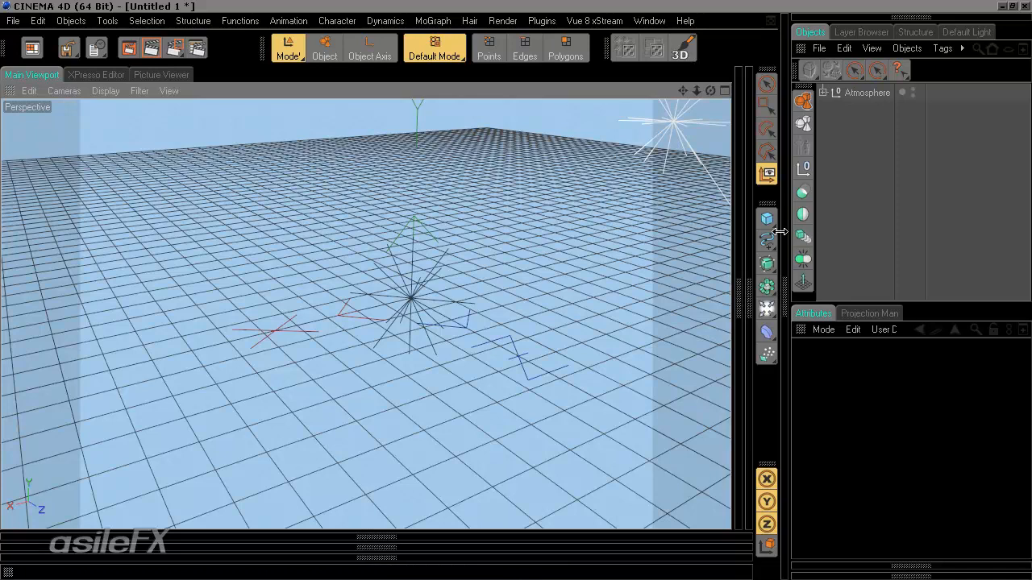
drag(767, 219, 543, 324)
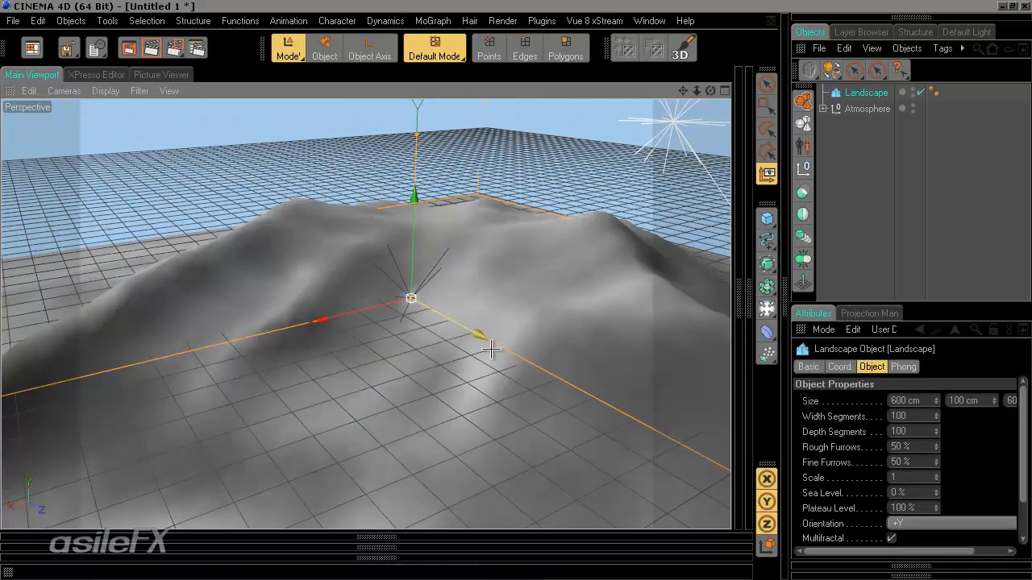
alt+drag(491, 349, 548, 302)
drag(412, 214, 422, 245)
scroll(422, 263, down, 6)
scroll(484, 295, up, 2)
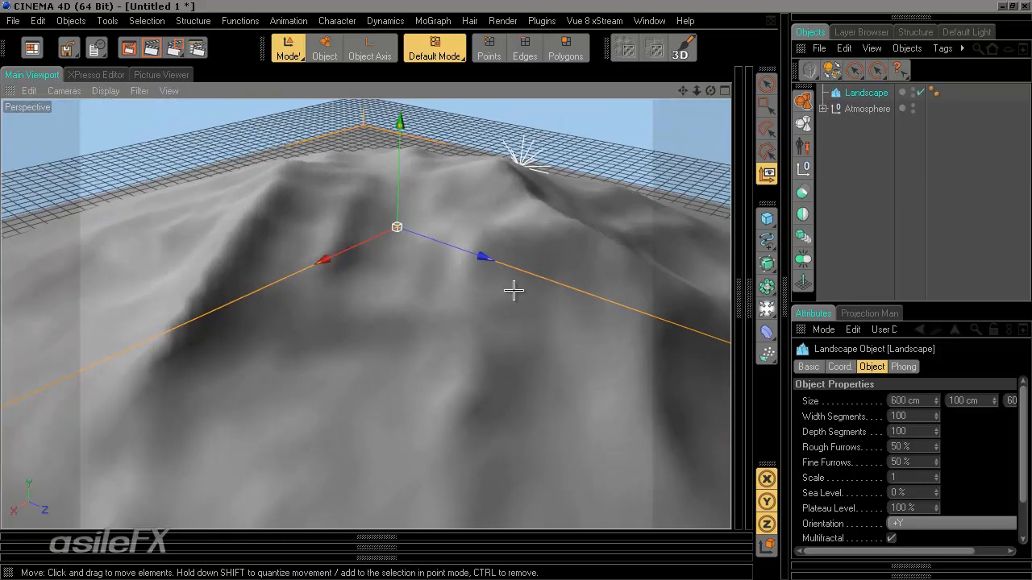
Add a Displace Deformer and make it a child of the Landscape object.
alt+drag(514, 291, 570, 370)
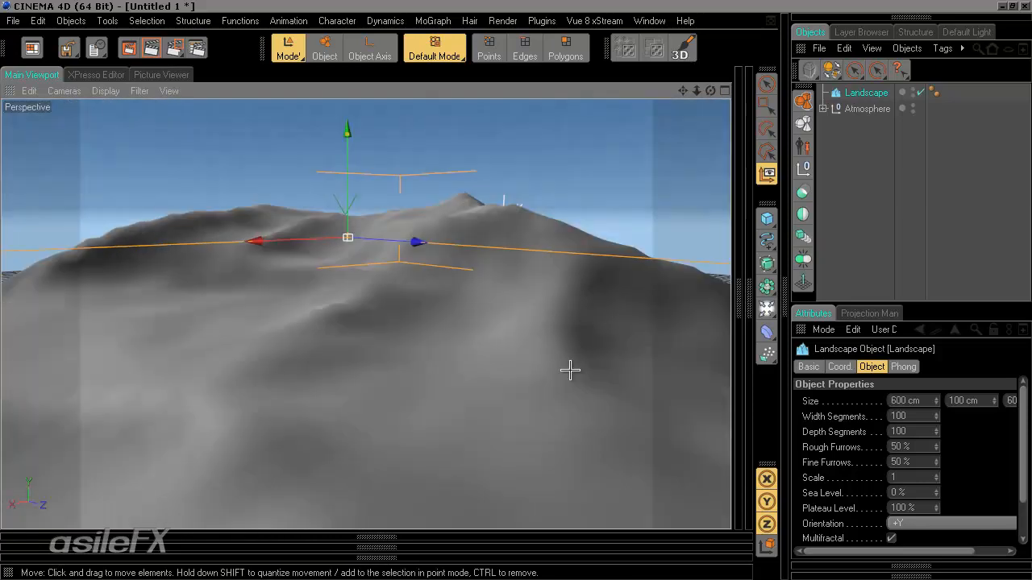
alt+drag(589, 366, 516, 290)
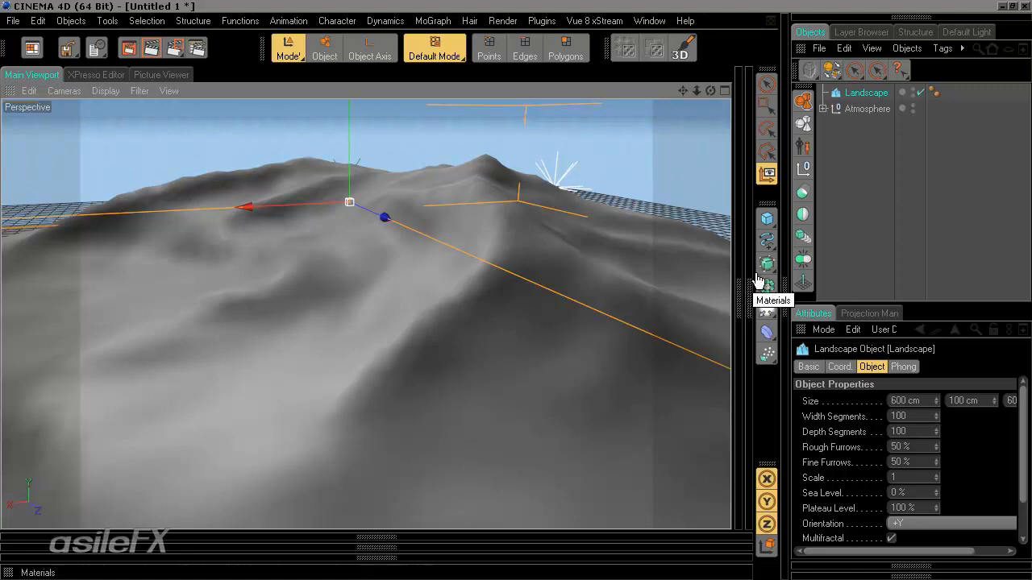
alt+drag(484, 239, 459, 249)
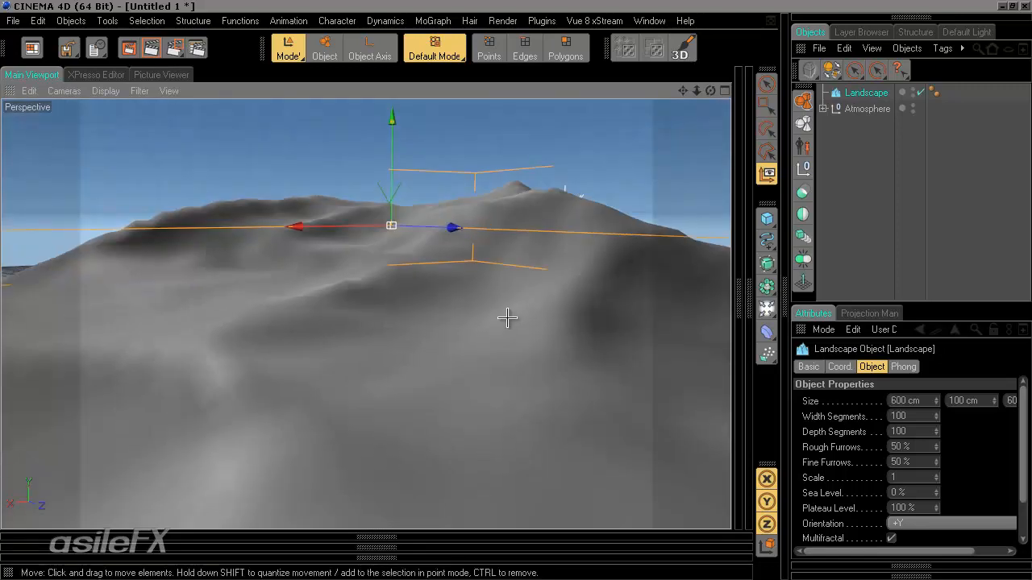
click(788, 299)
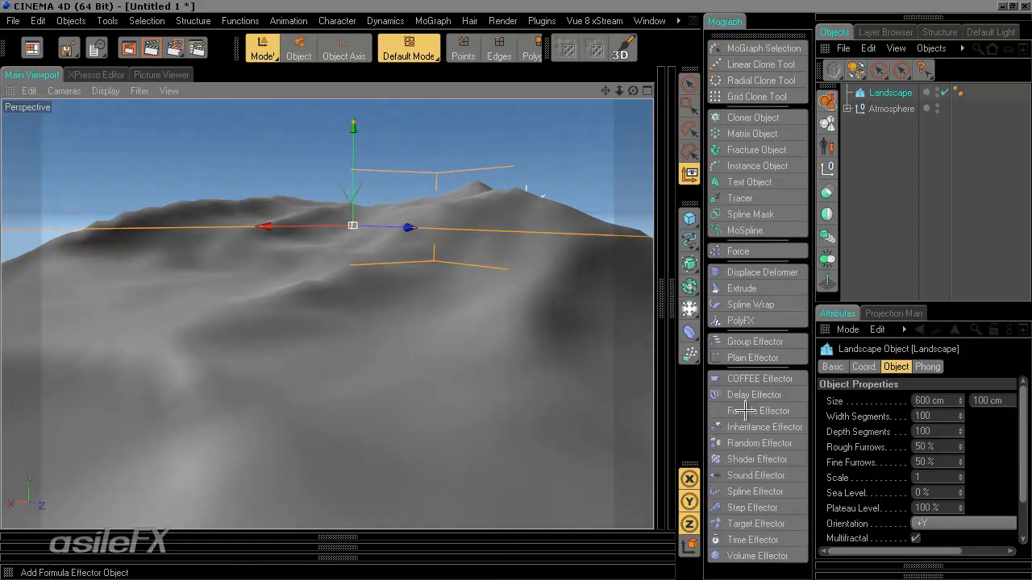
click(754, 273)
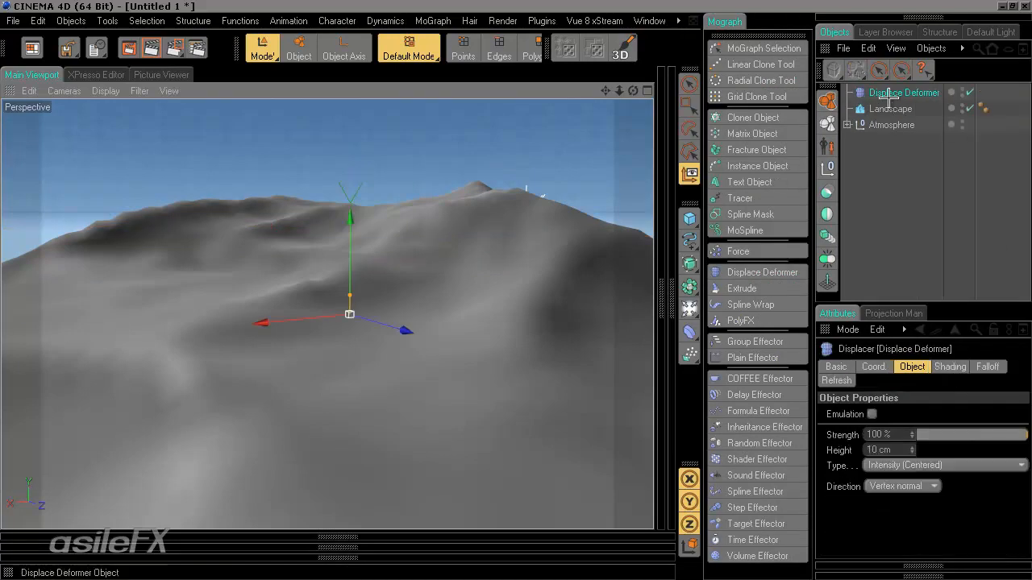
mouse_move(893, 92)
mouse_down()
mouse_move(905, 121)
mouse_move(895, 110)
mouse_up()
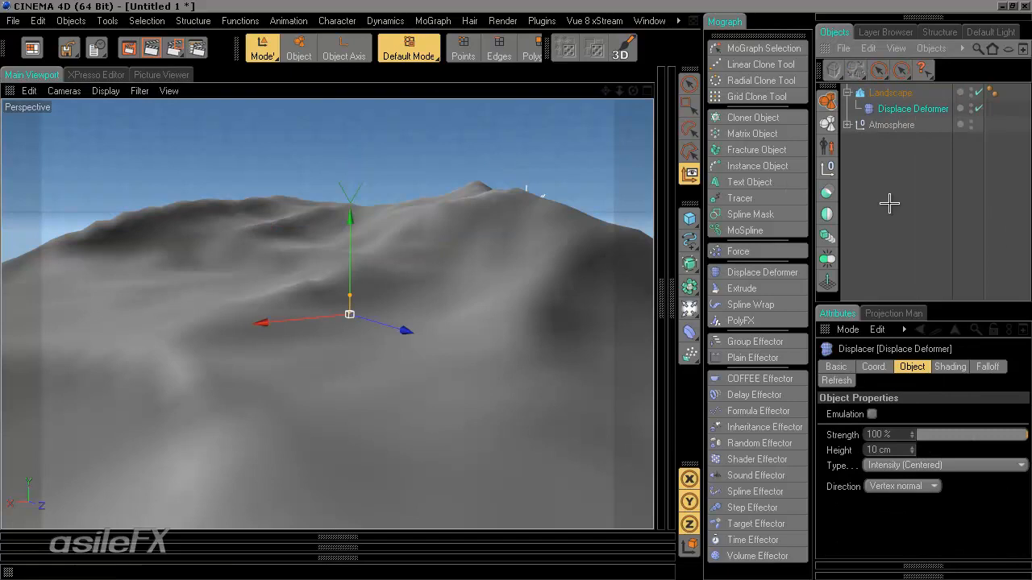
click(886, 220)
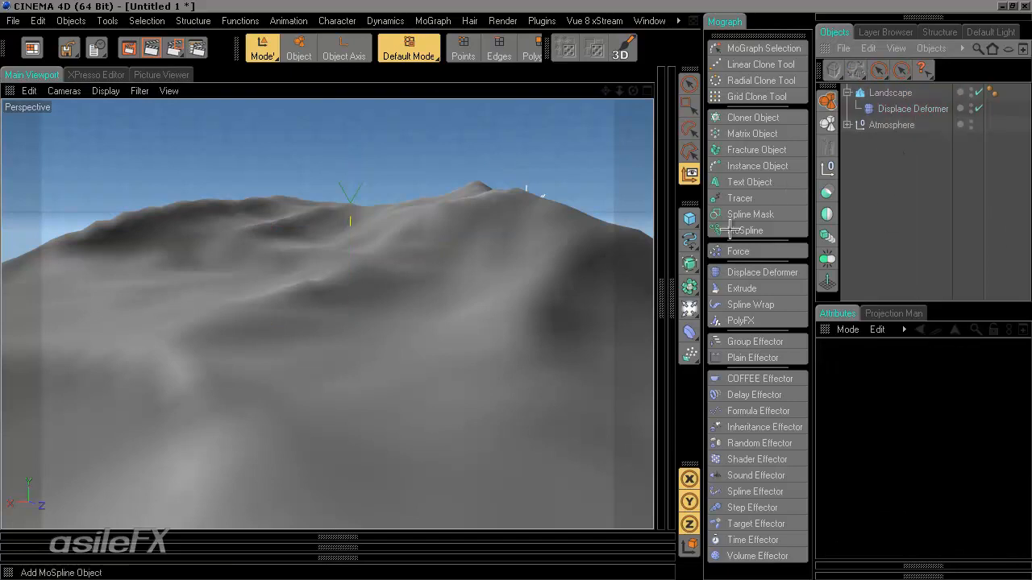
middle_click(743, 36)
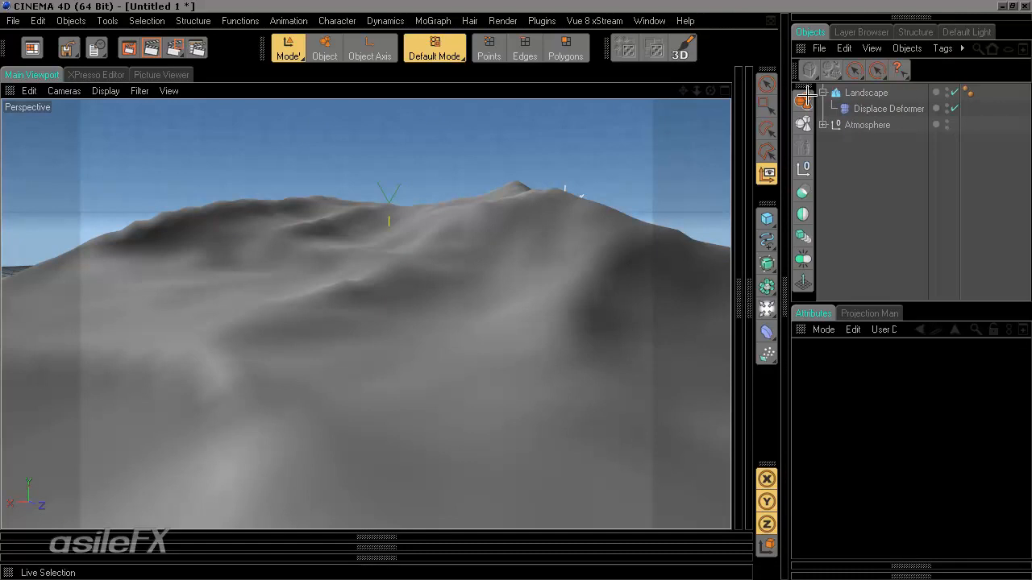
Try Displacement as the Displace Deformer's shading channel and set the channel back to Custom Shader.
click(871, 110)
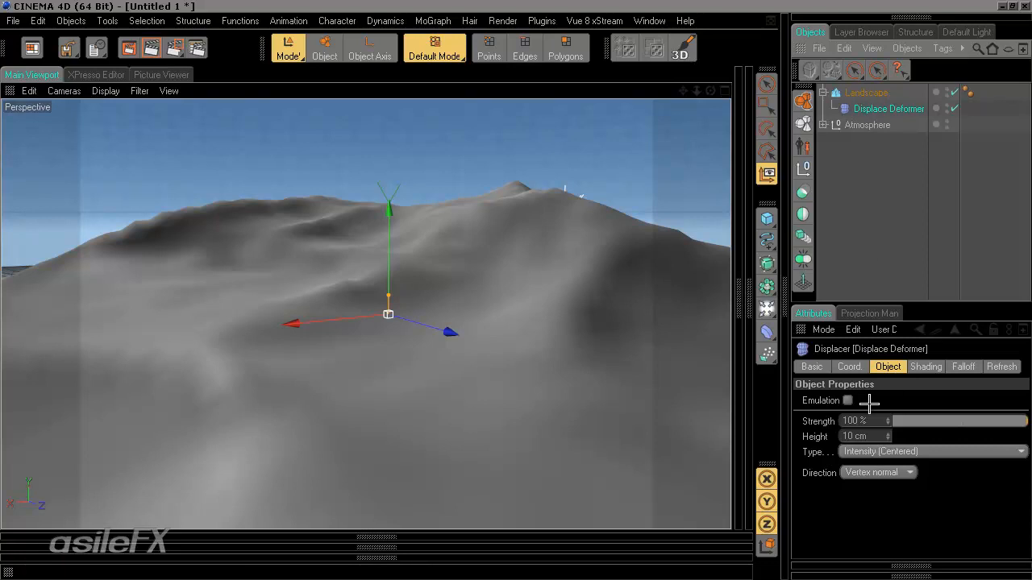
click(925, 367)
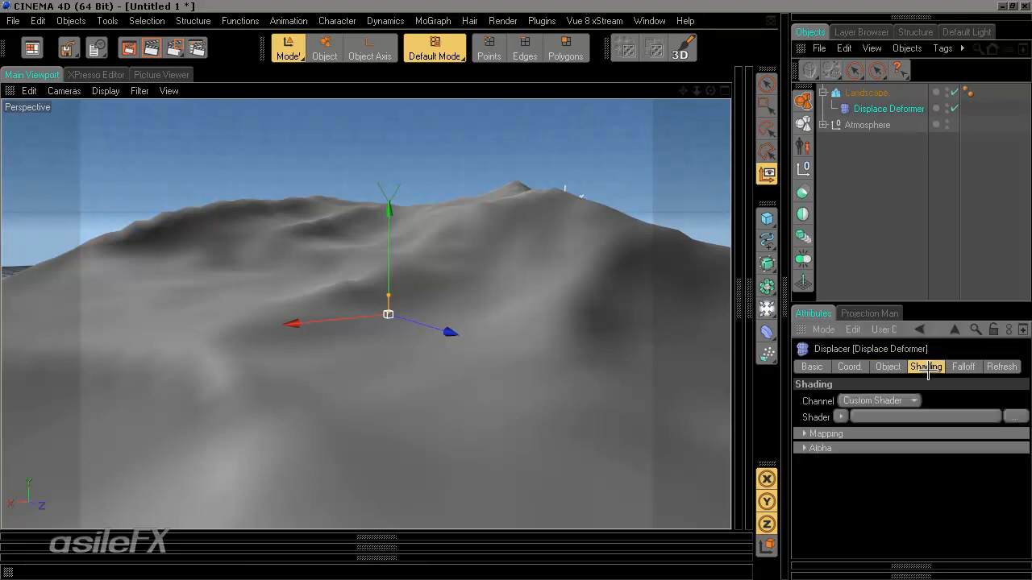
click(841, 417)
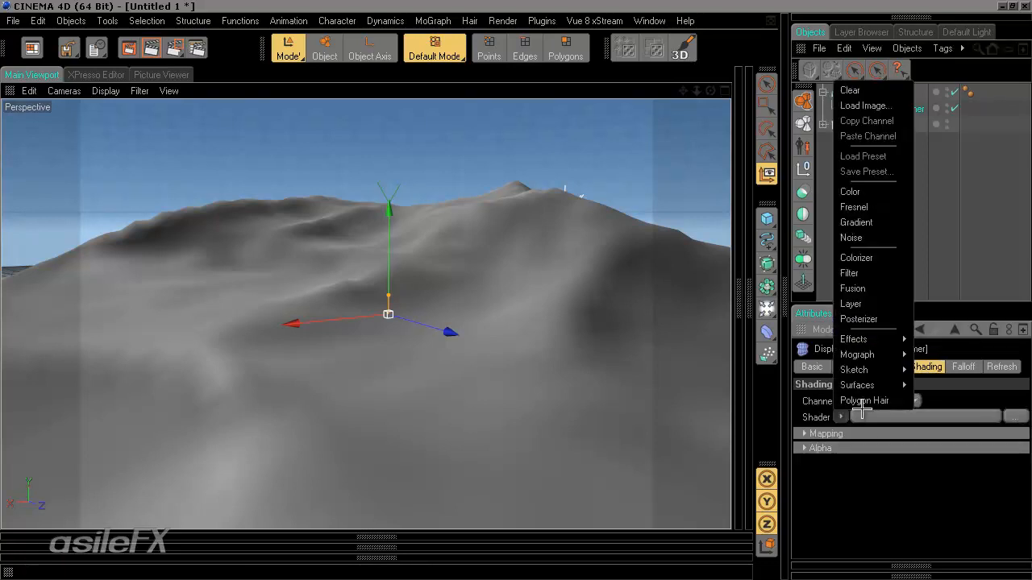
click(883, 459)
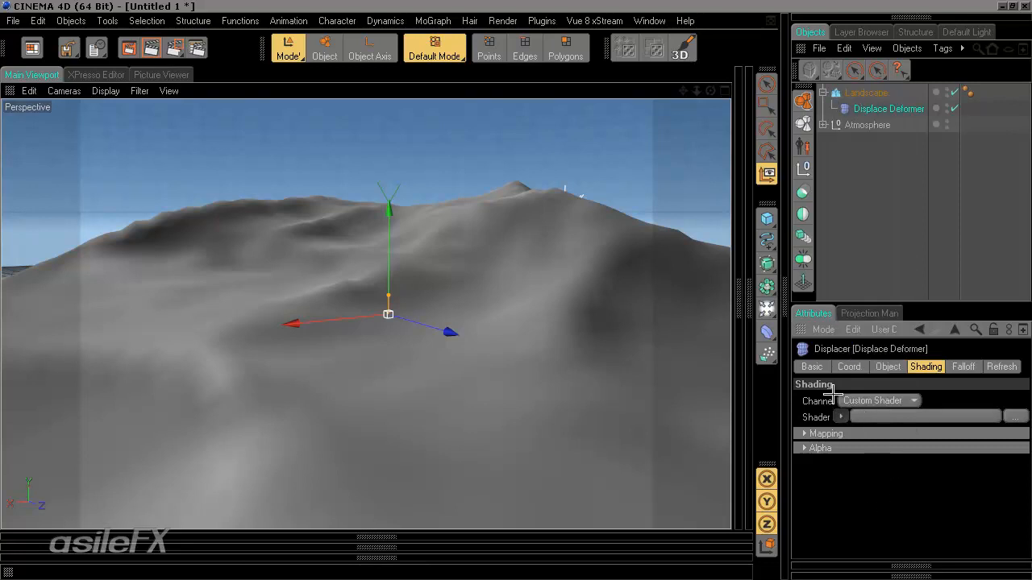
click(897, 399)
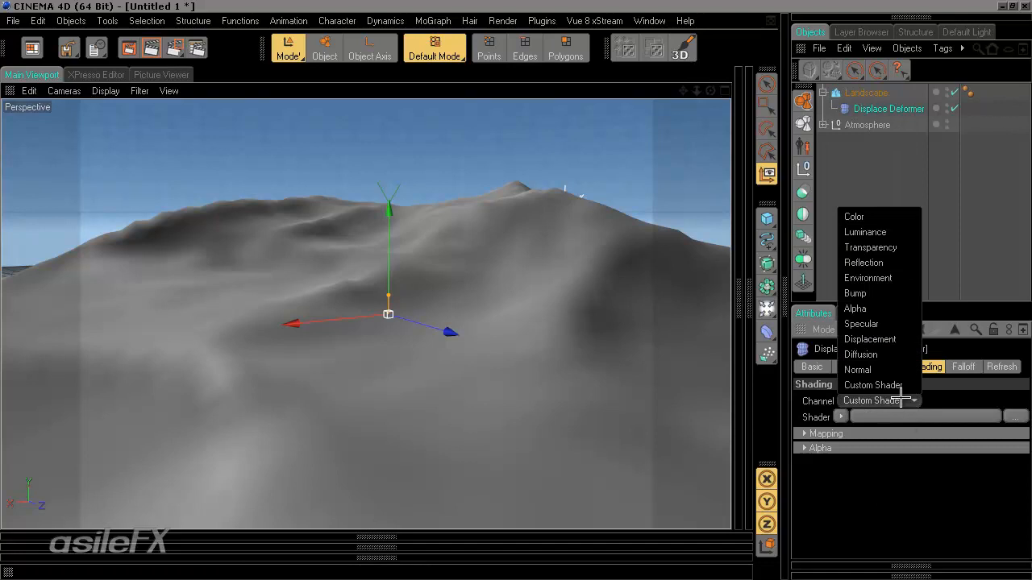
click(884, 339)
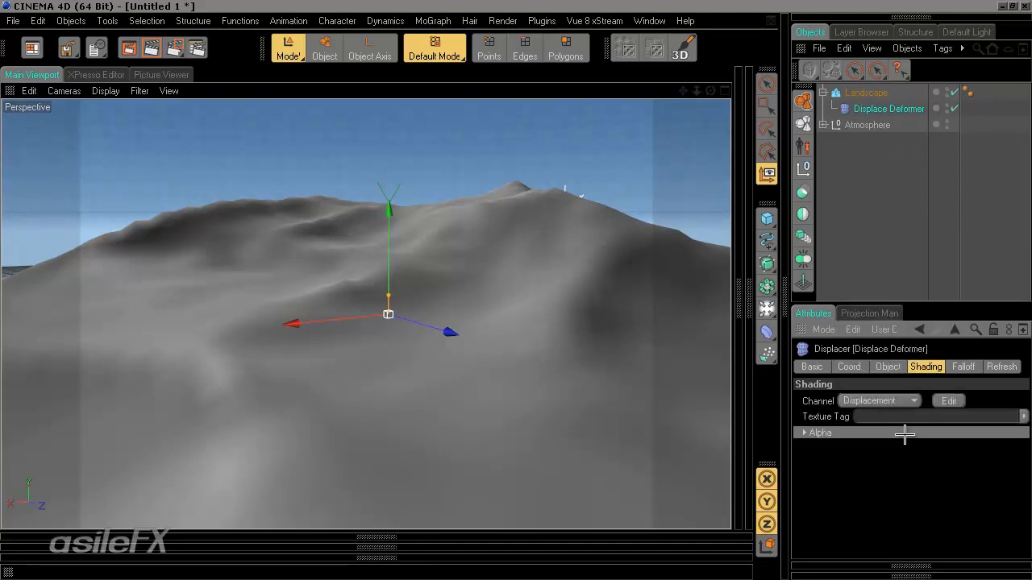
click(881, 400)
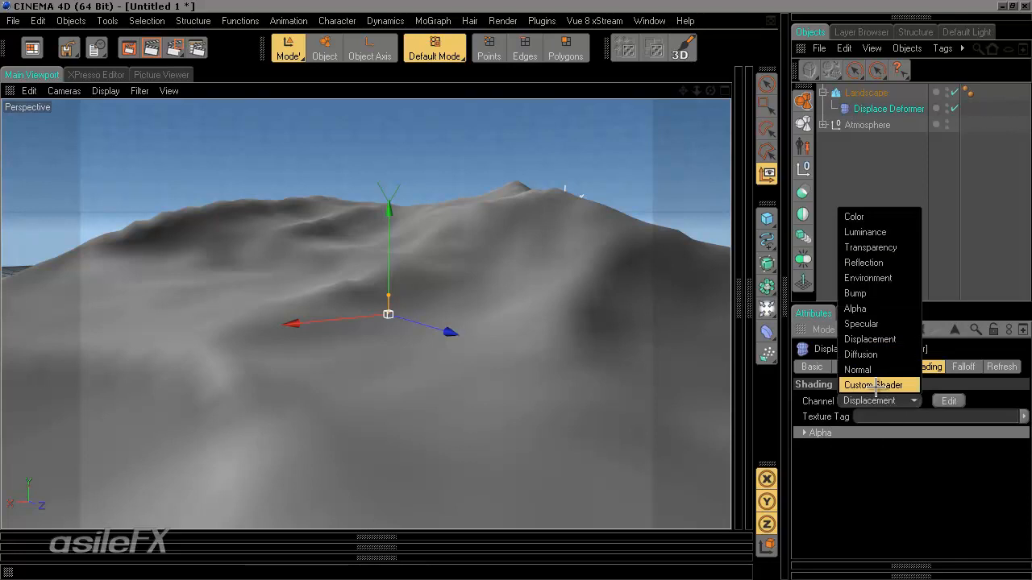
click(875, 382)
click(882, 262)
Load the Dirt material and apply it to the Landscape object.
click(783, 301)
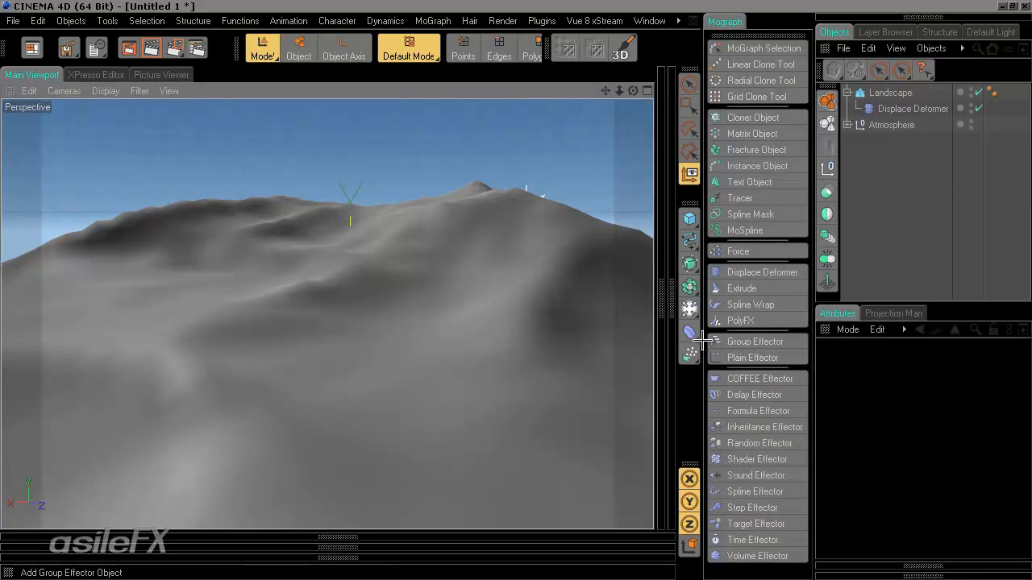
click(728, 35)
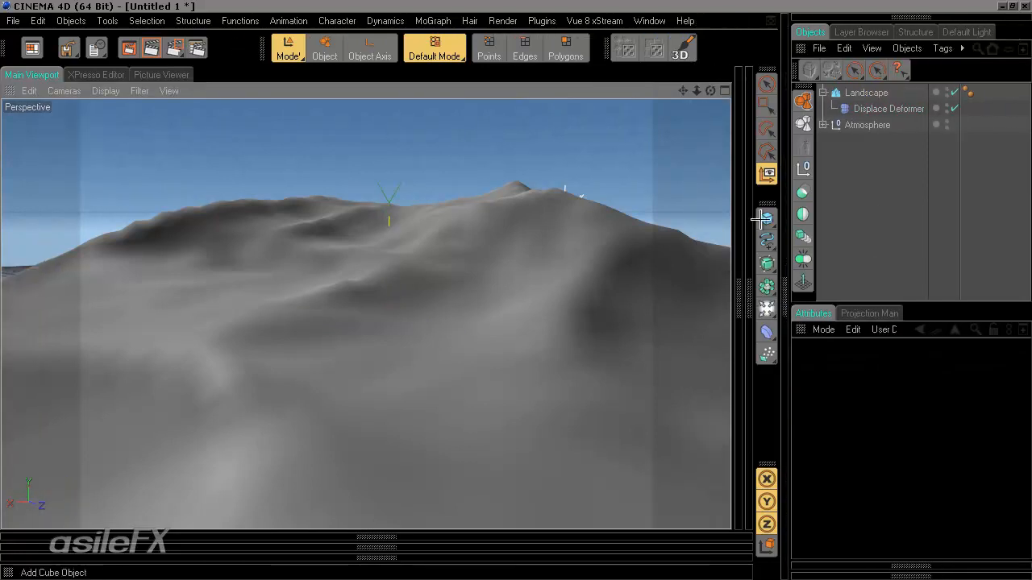
click(760, 302)
drag(407, 166, 226, 373)
drag(383, 270, 635, 278)
ctrl+click(653, 95)
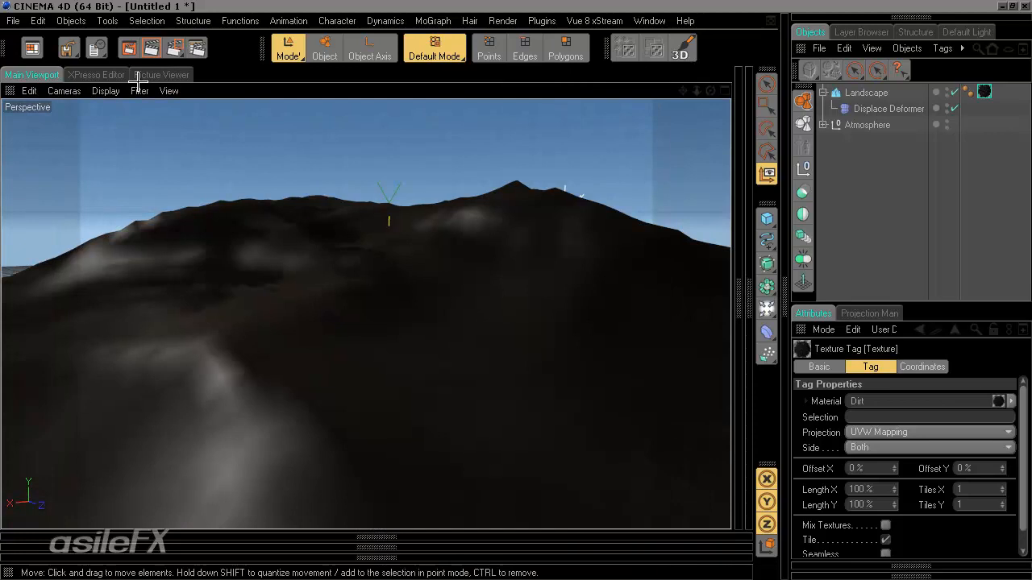
Set the render output width to 1280 pixels and the film aspect to 1.777.
click(171, 48)
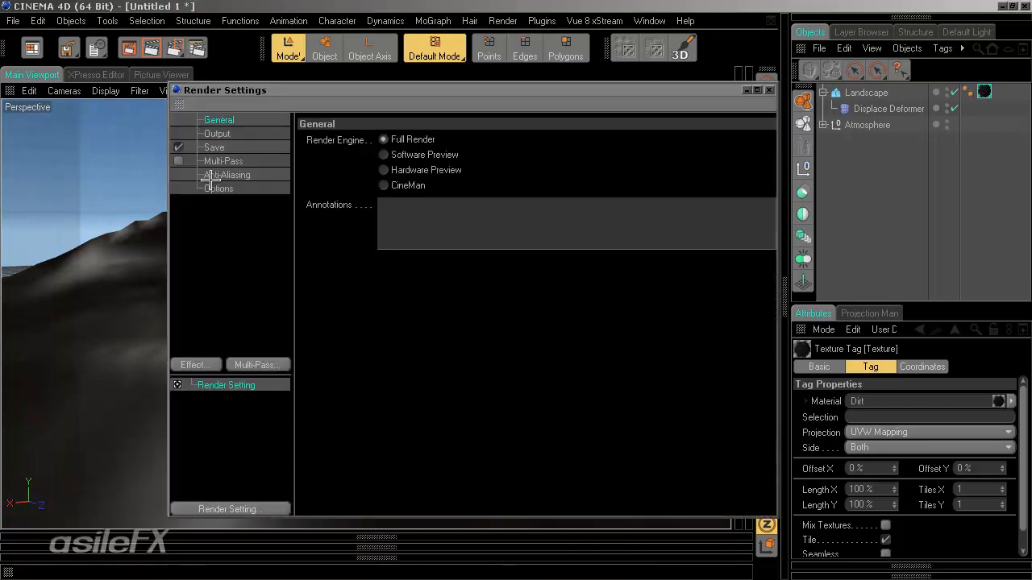
click(216, 133)
click(395, 155)
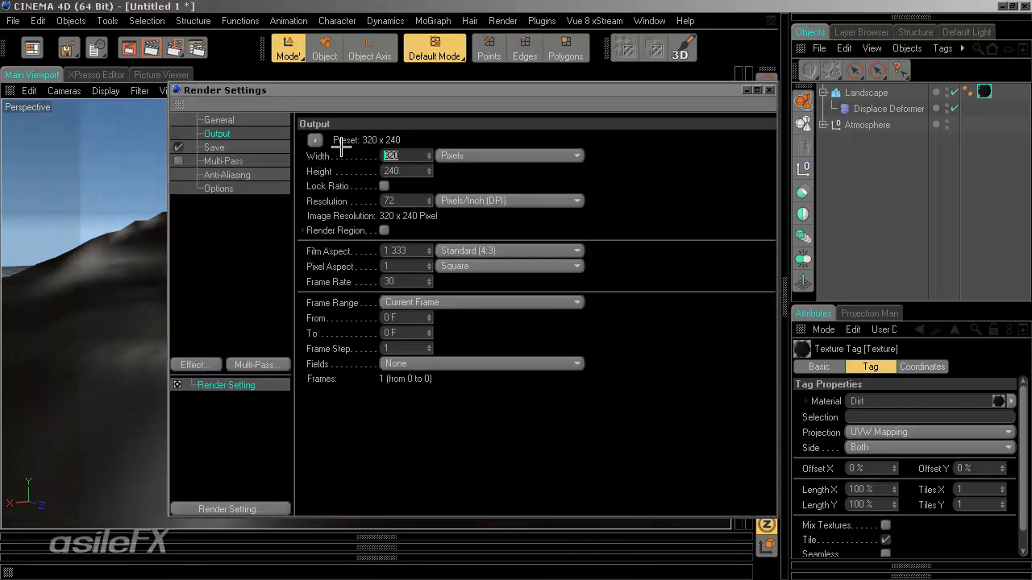
text(1280)
key(Return)
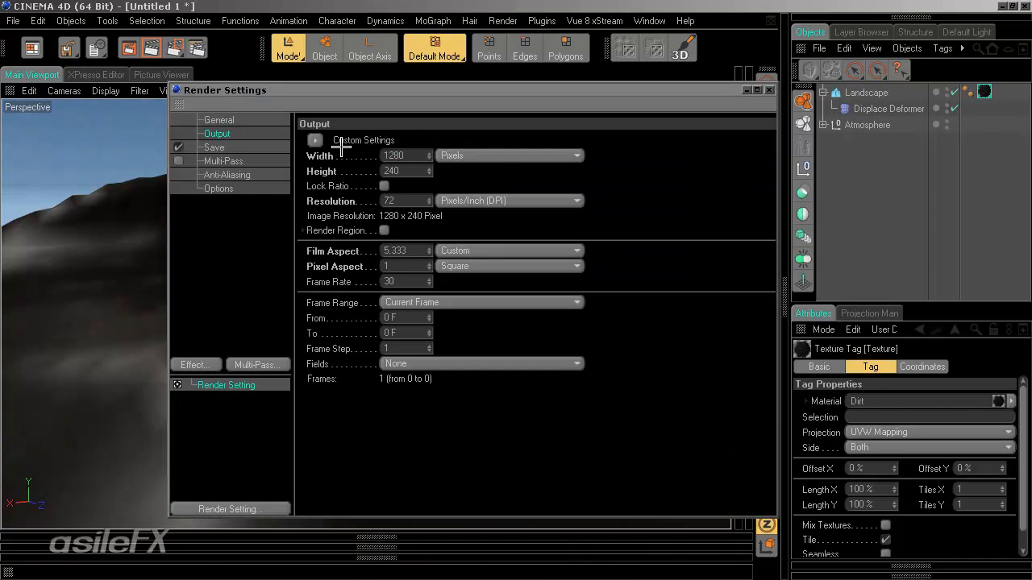
double_click(418, 250)
text(1.777)
key(Return)
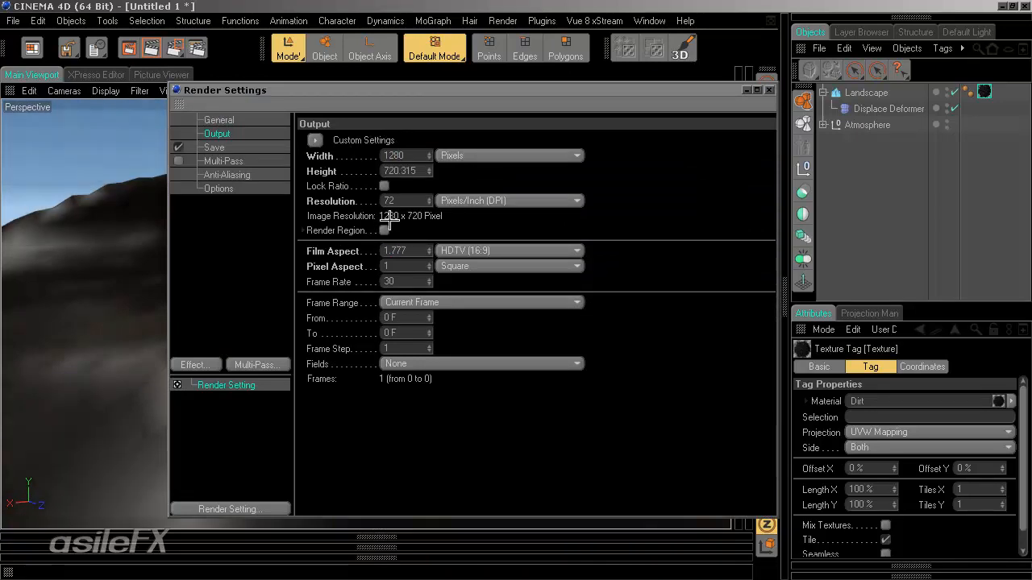
Set the render's anti-aliasing to Best with a reduced Max Level and render the scene to the Picture Viewer.
click(227, 175)
click(504, 140)
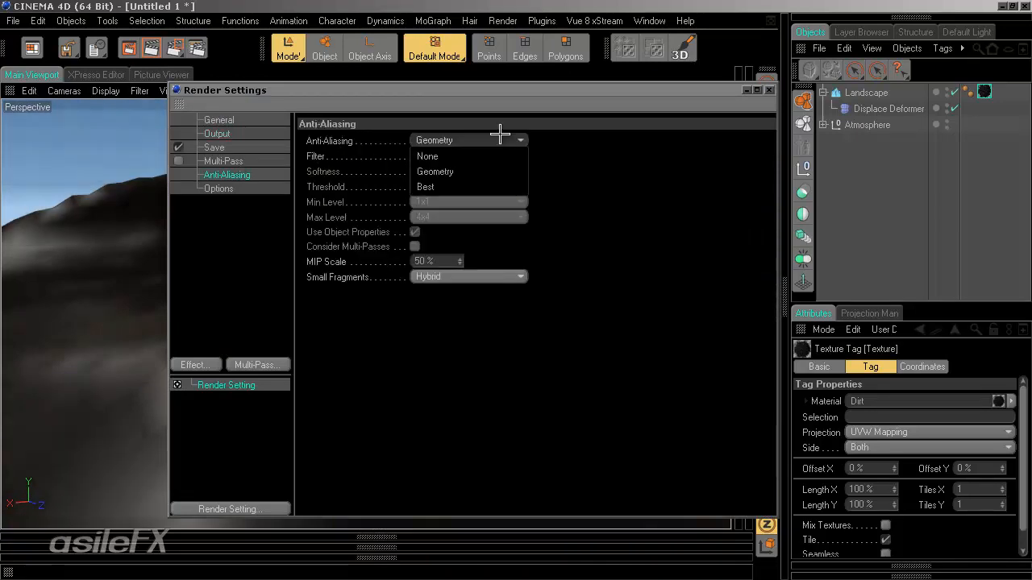
click(484, 187)
click(468, 217)
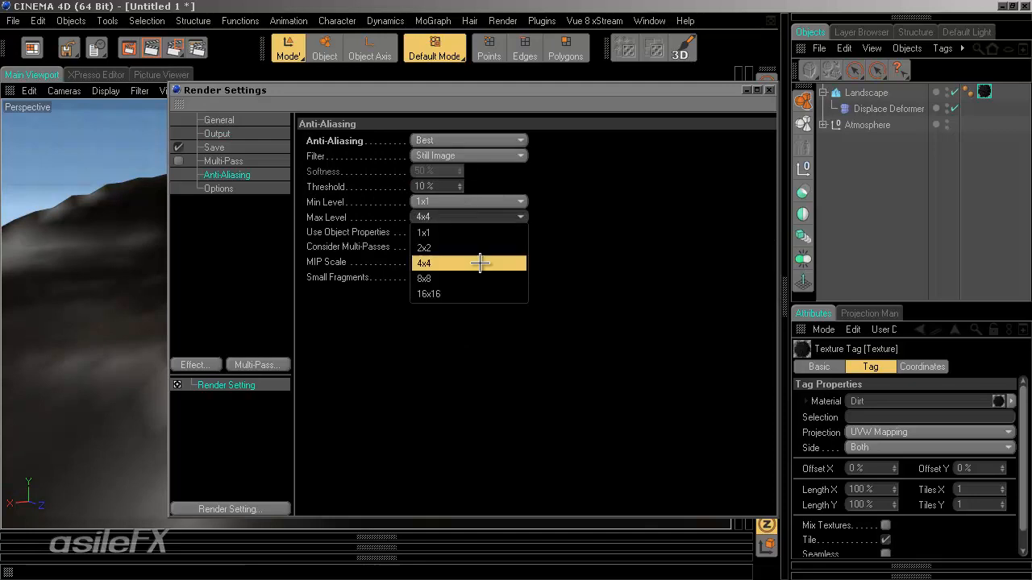
click(483, 241)
click(767, 90)
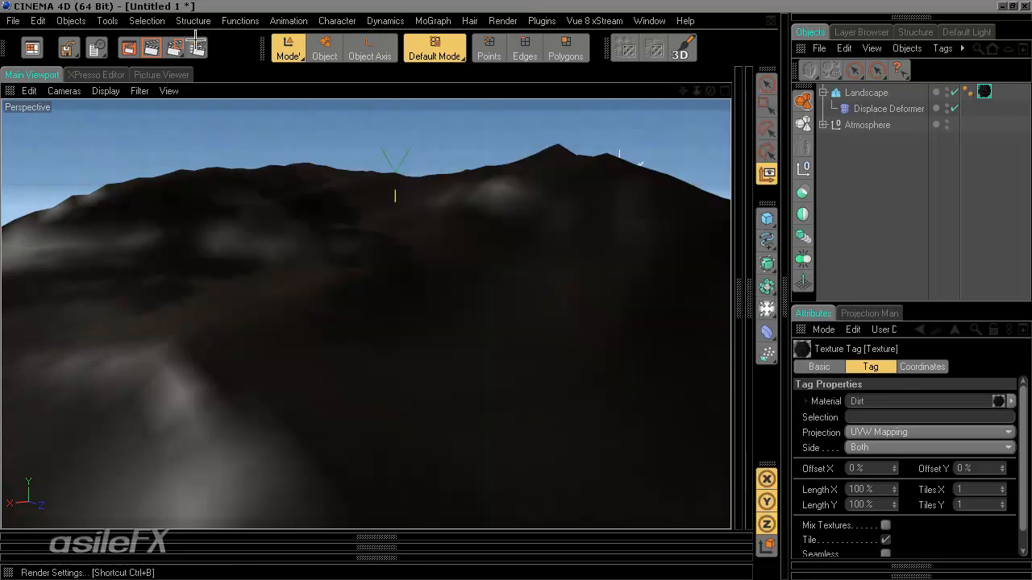
click(131, 49)
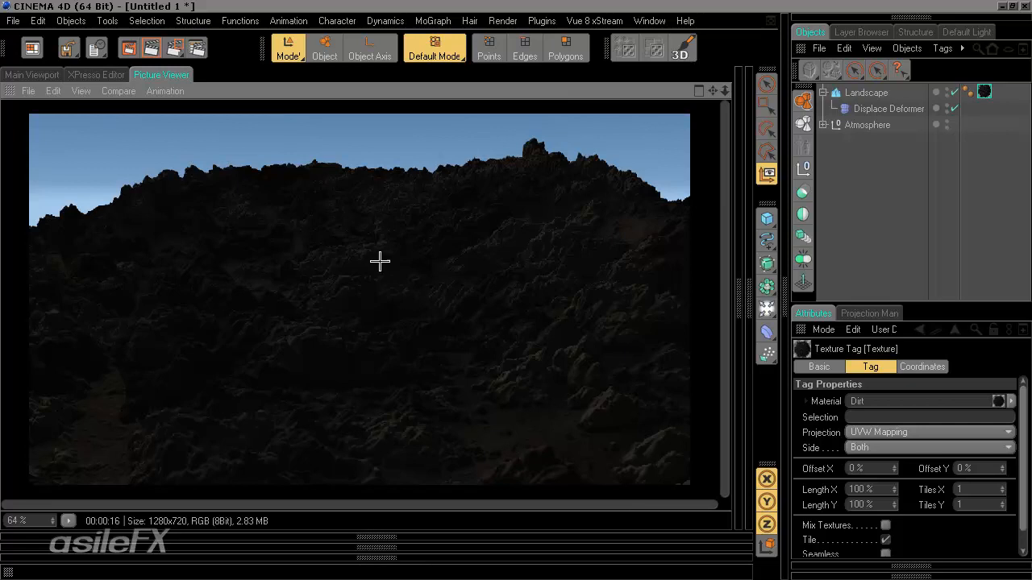
Widen the material editor and raise the Dirt material's Diffusion brightness to about 84 %.
click(752, 308)
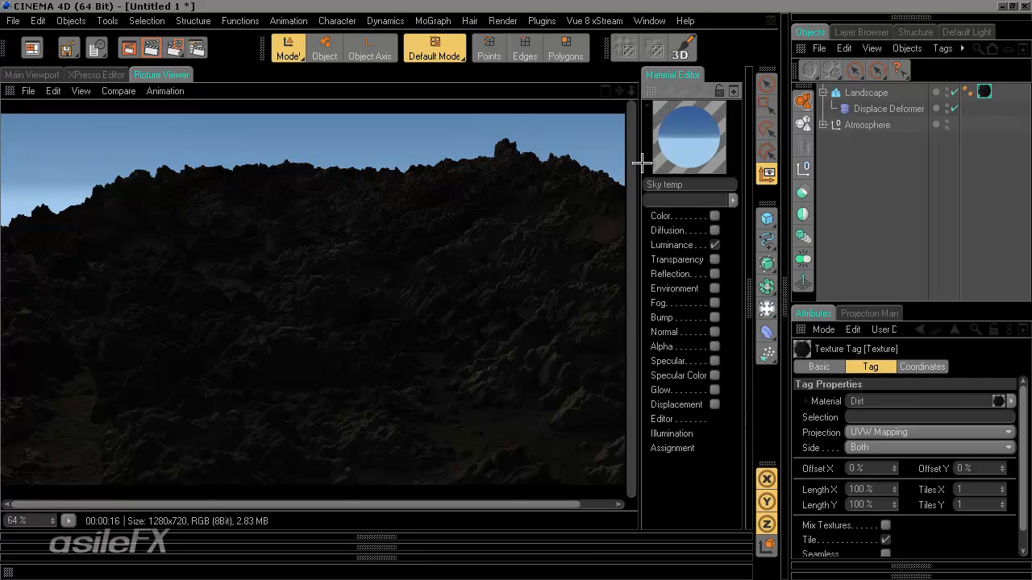
drag(641, 163, 408, 191)
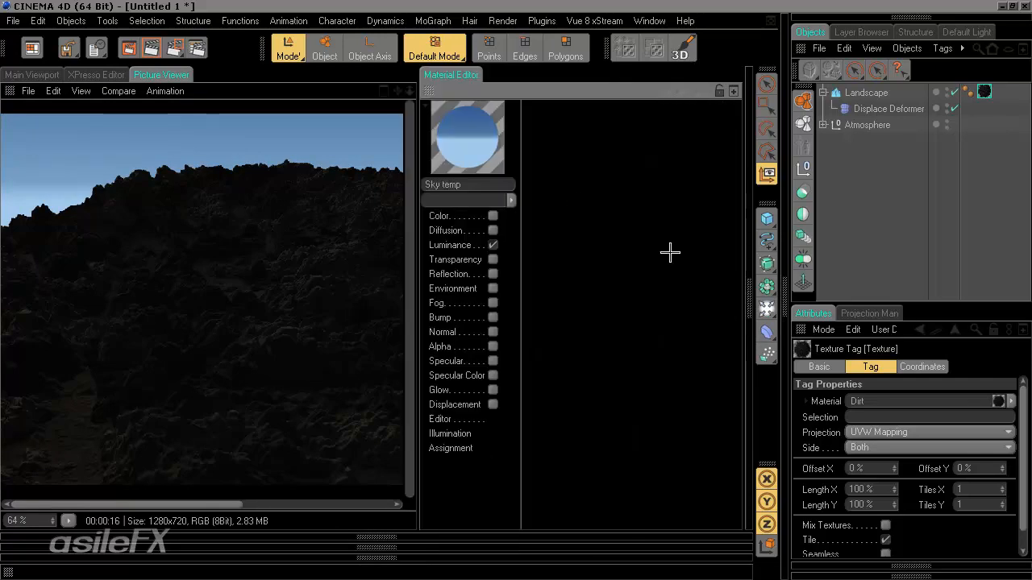
click(762, 306)
click(742, 154)
click(461, 232)
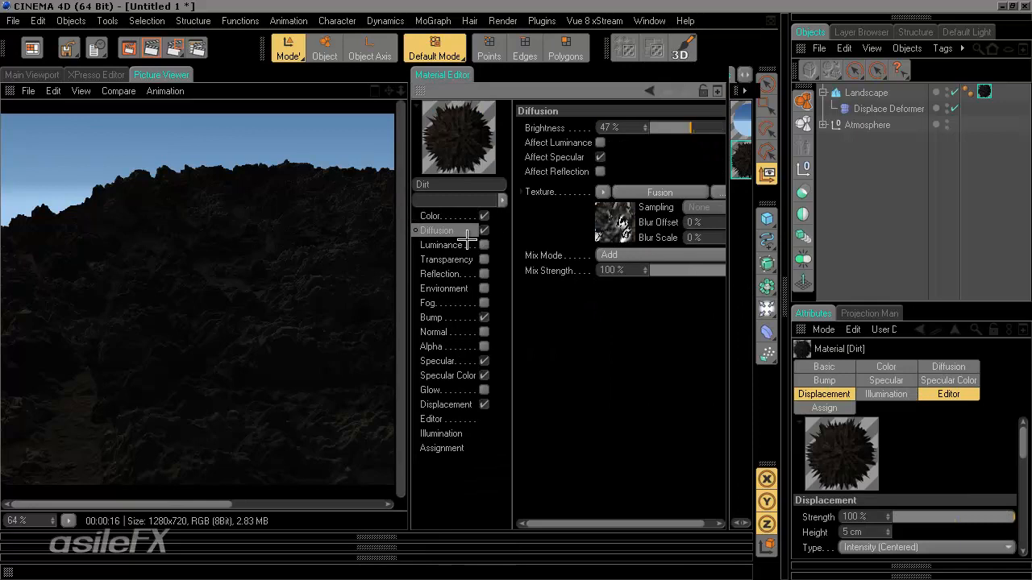
drag(412, 299, 309, 297)
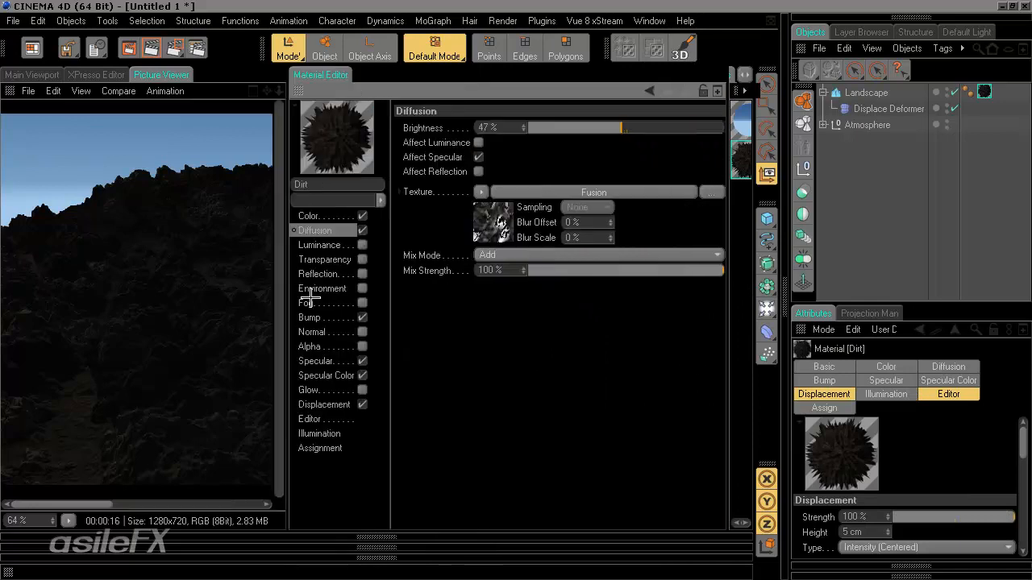
click(694, 126)
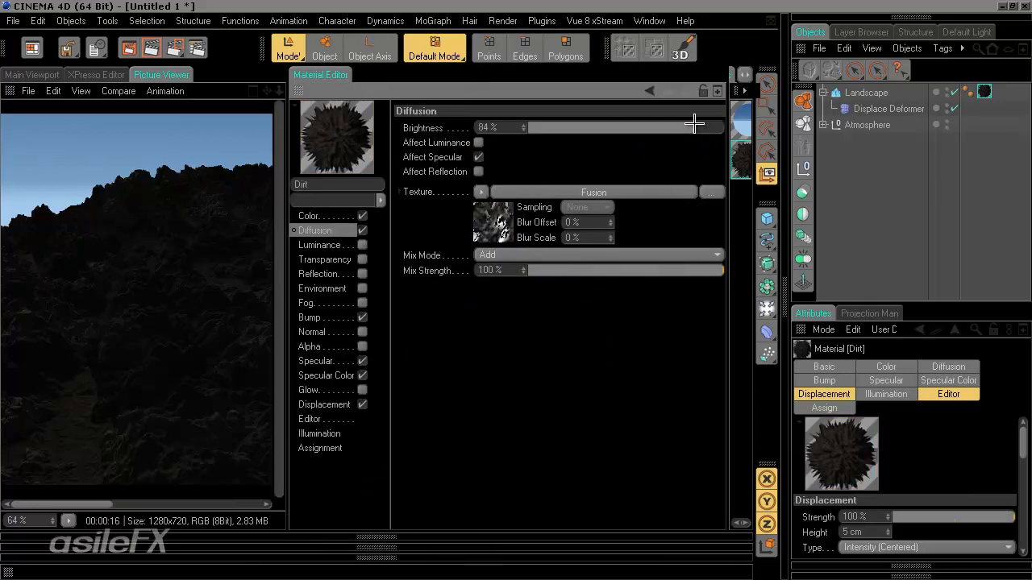
click(701, 125)
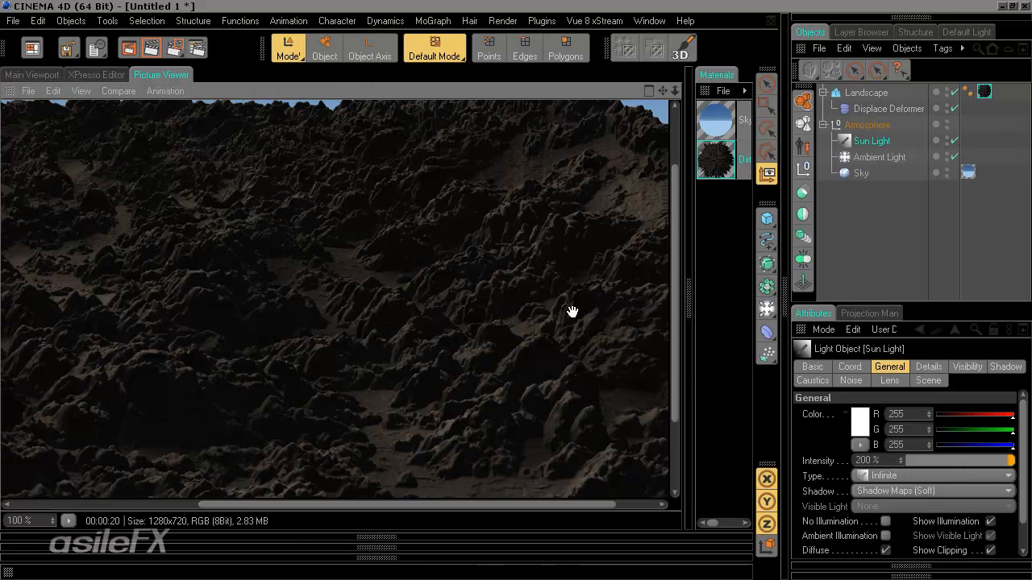
Examine the rendered rock detail in the Picture Viewer and compare it with the terrain in the main viewport.
mouse_move(572, 309)
mouse_down()
mouse_move(541, 207)
mouse_move(560, 313)
mouse_up()
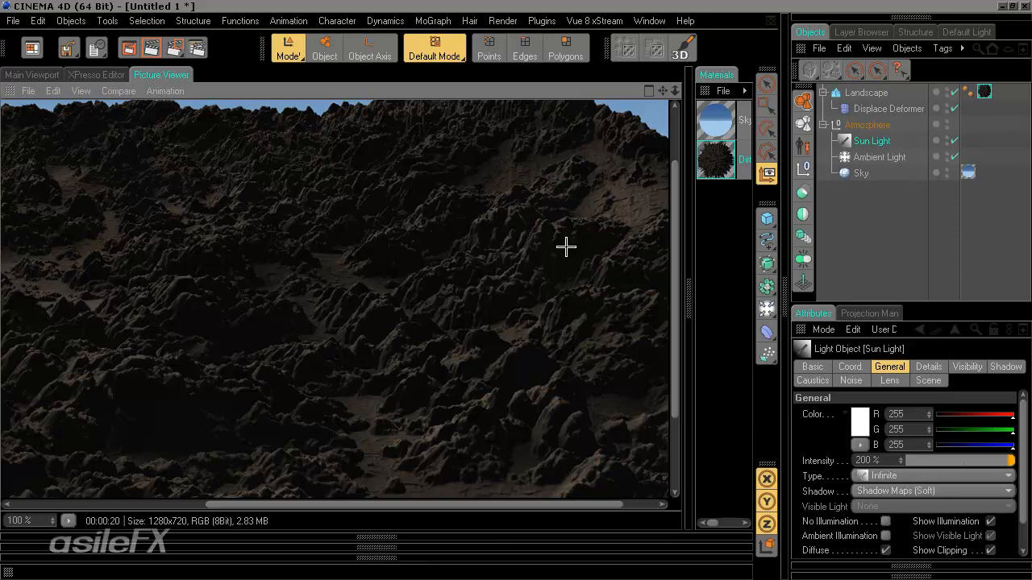
drag(422, 364, 509, 450)
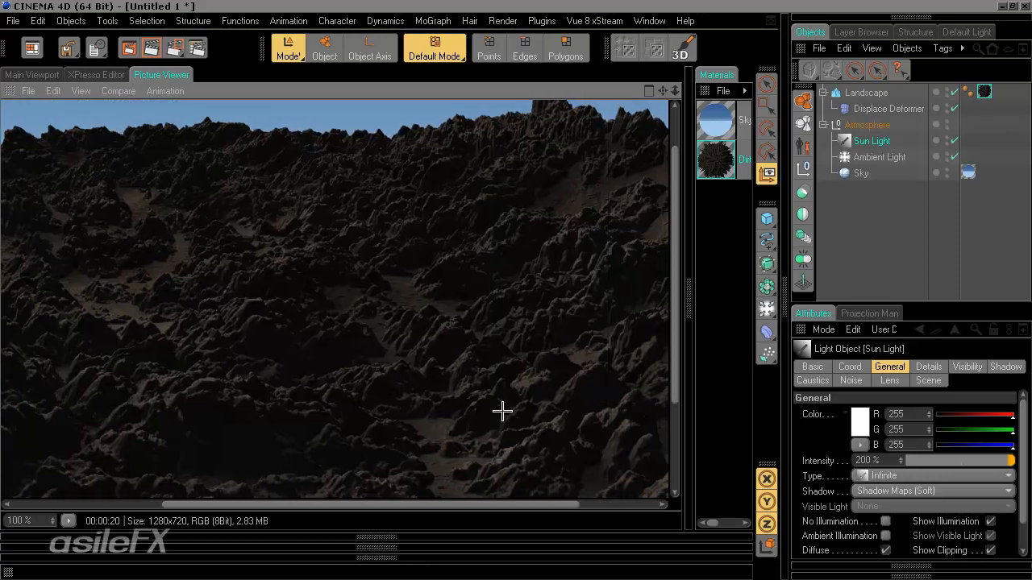
drag(467, 404, 465, 368)
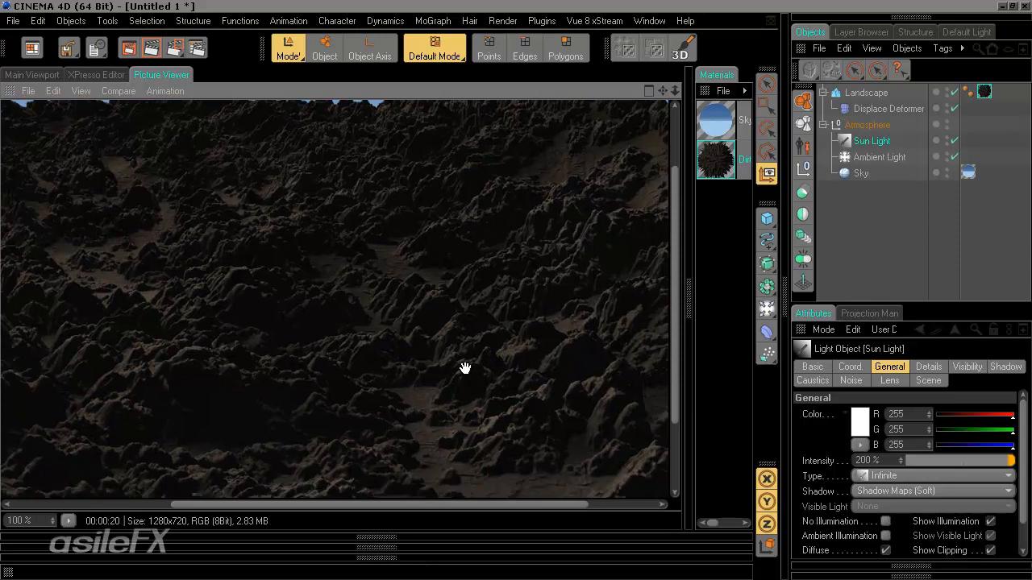
mouse_move(451, 304)
mouse_down()
mouse_move(453, 338)
mouse_move(682, 302)
mouse_move(613, 228)
mouse_move(428, 267)
mouse_move(446, 301)
mouse_up()
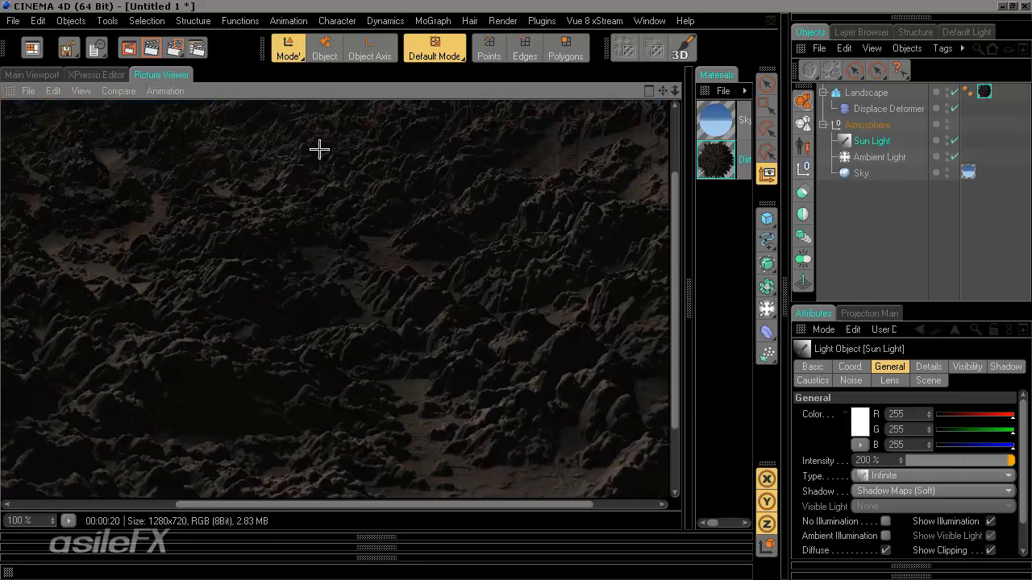
click(6, 76)
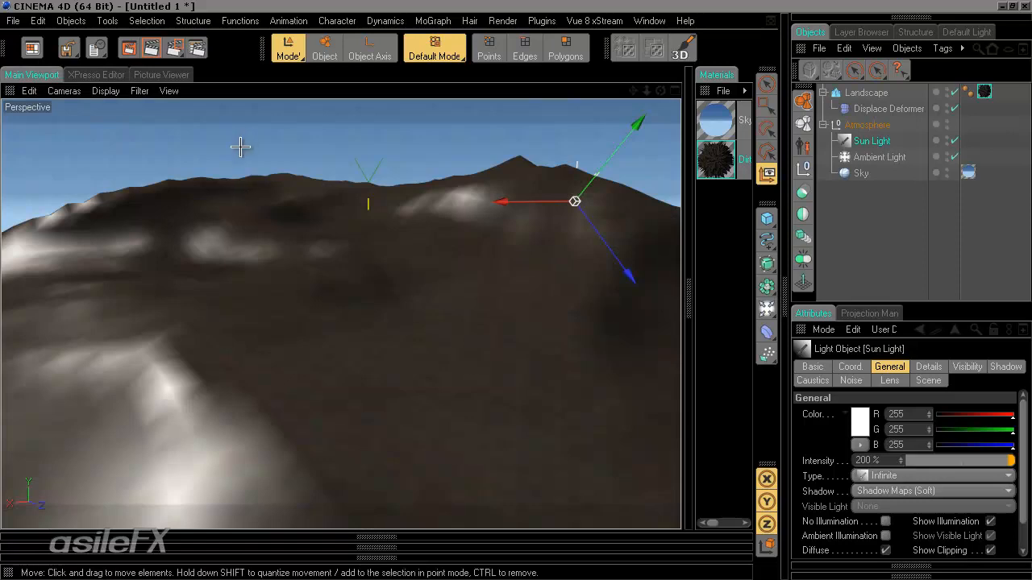
click(167, 78)
drag(571, 188, 412, 241)
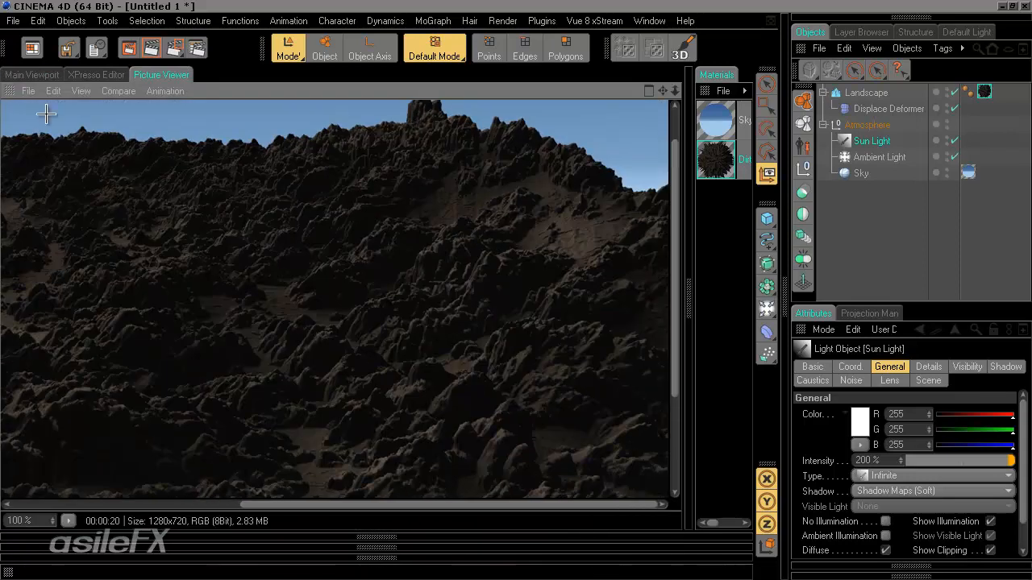
click(32, 75)
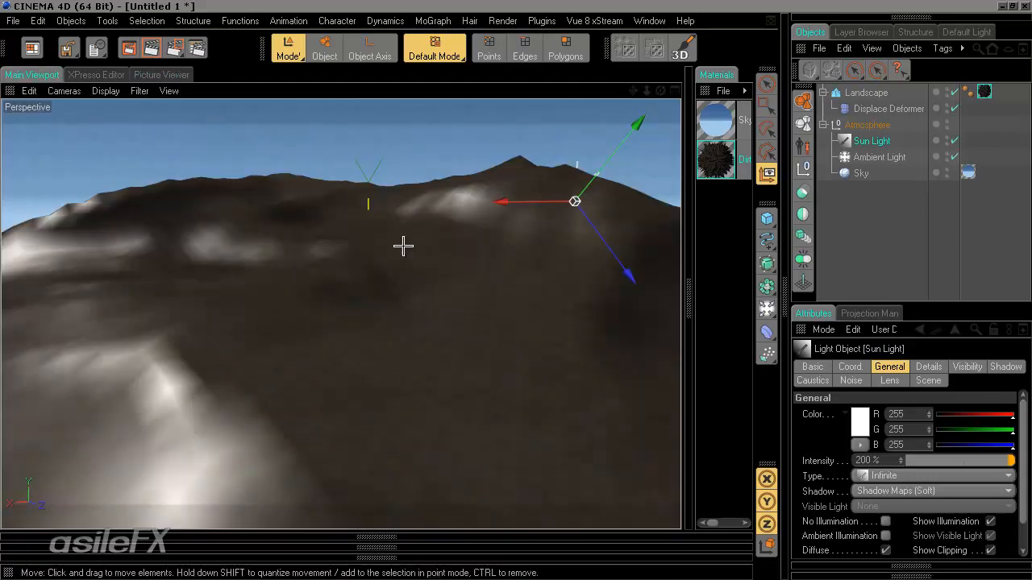
Turn on Emulation for the Landscape's Displace Deformer.
click(885, 110)
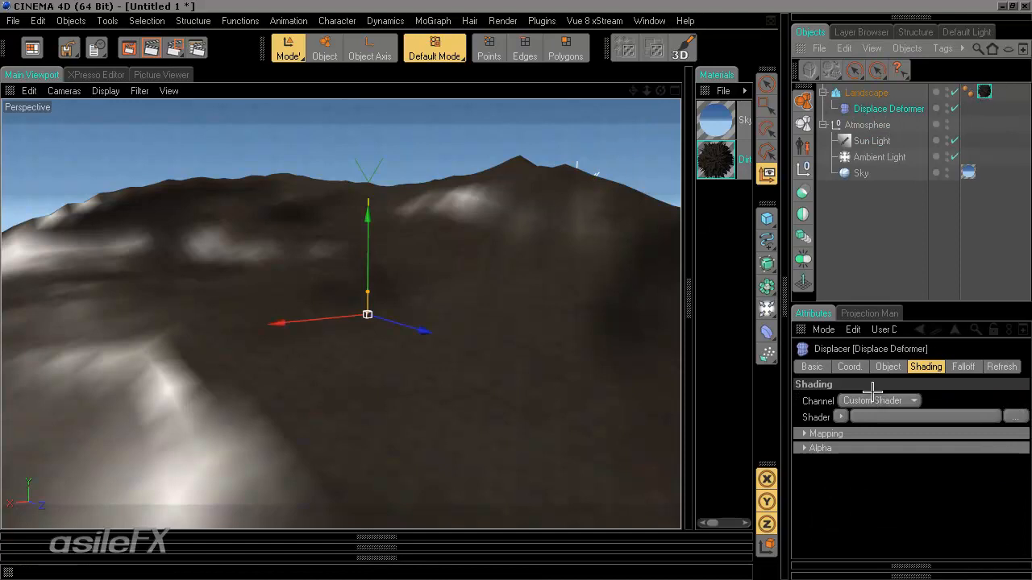
click(893, 368)
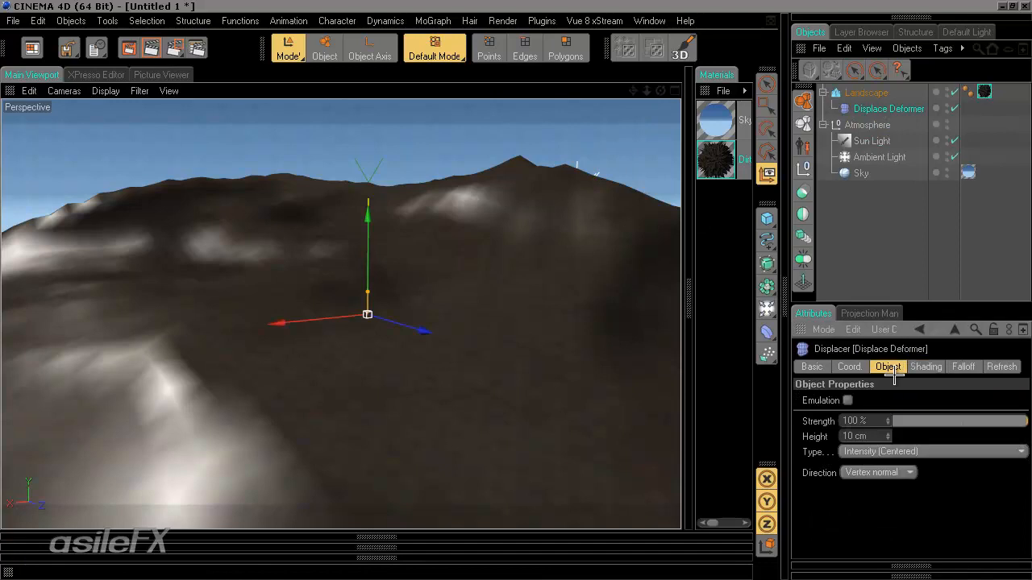
click(848, 400)
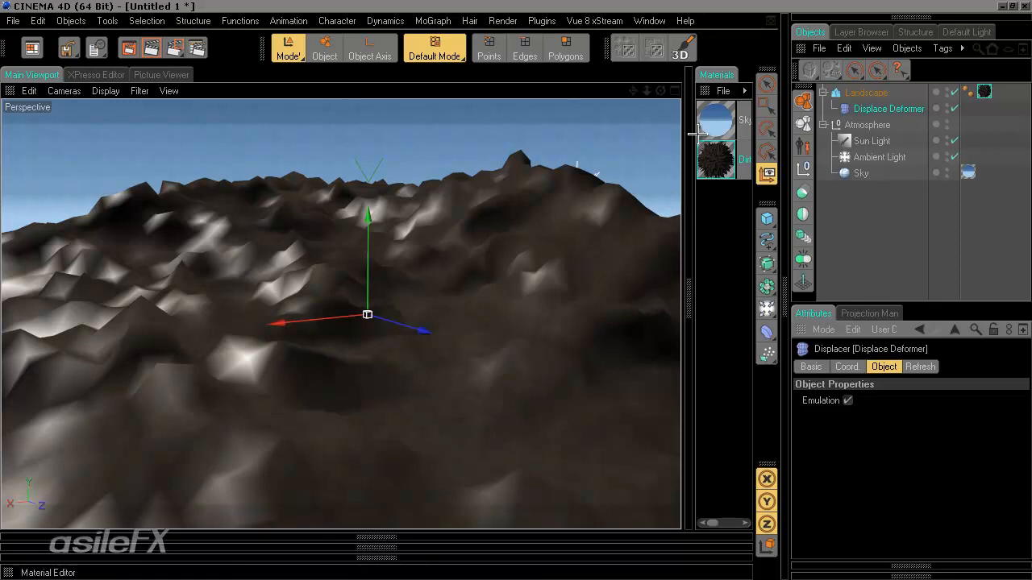
Toggle the Dirt material's Displacement channel off and back on, and set its sub-polygon Subdivision Level to 2.
ctrl+click(702, 89)
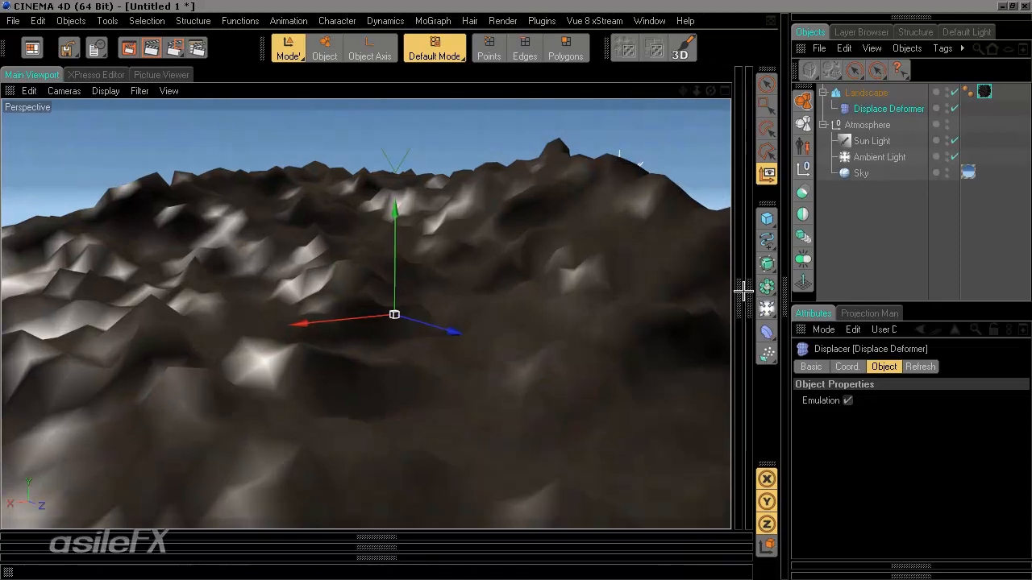
click(742, 286)
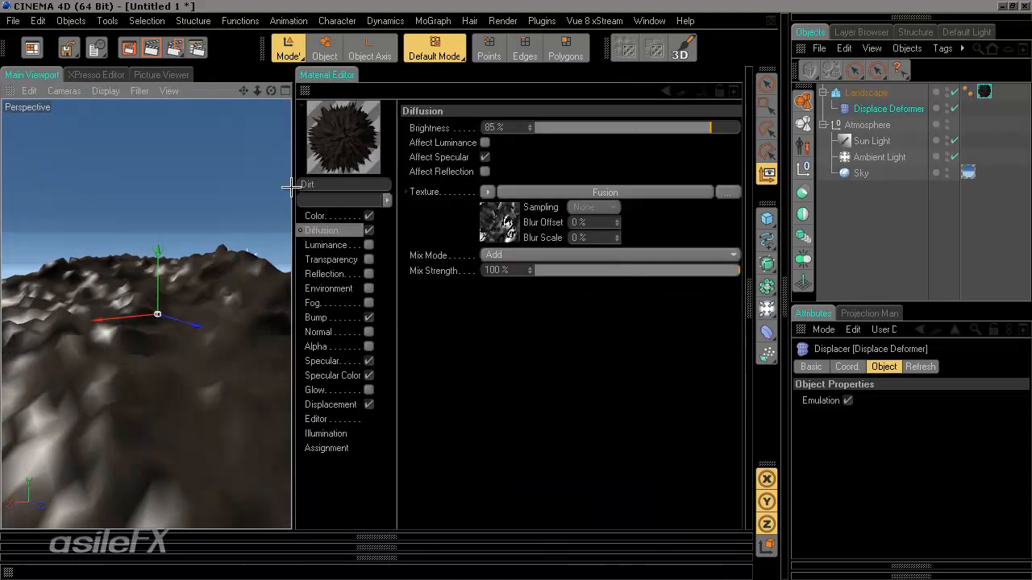
drag(294, 187, 416, 187)
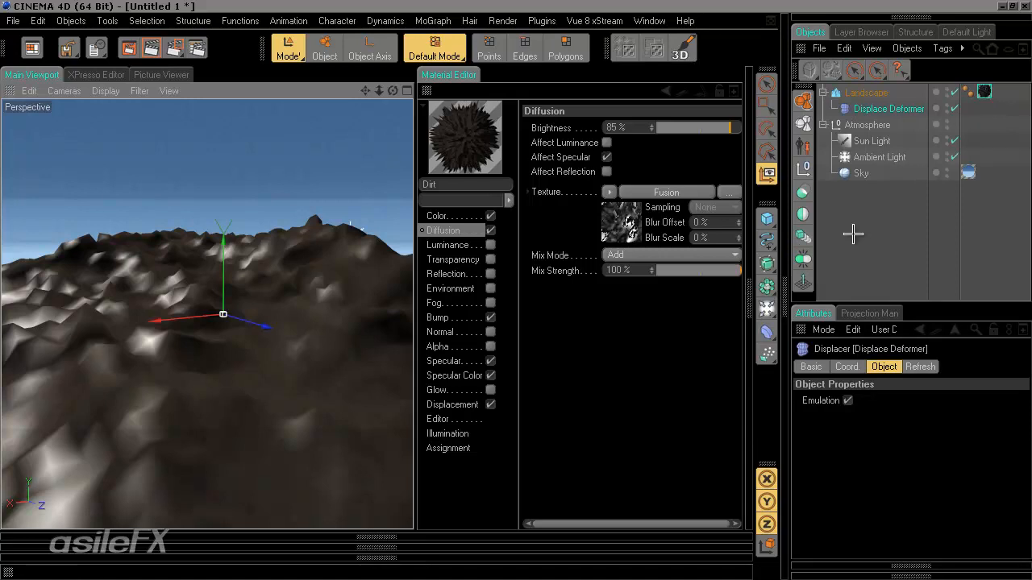
click(451, 404)
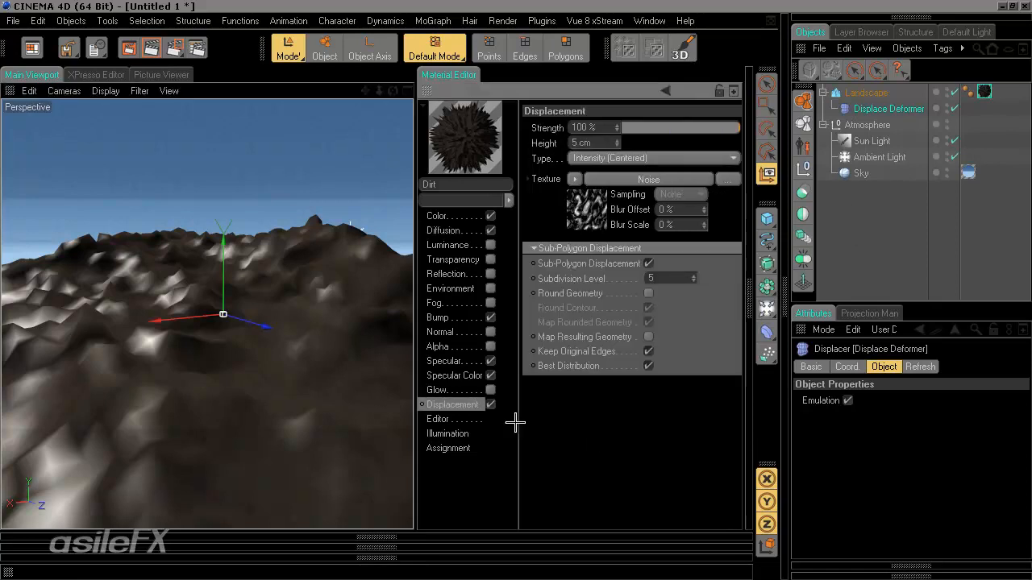
click(490, 404)
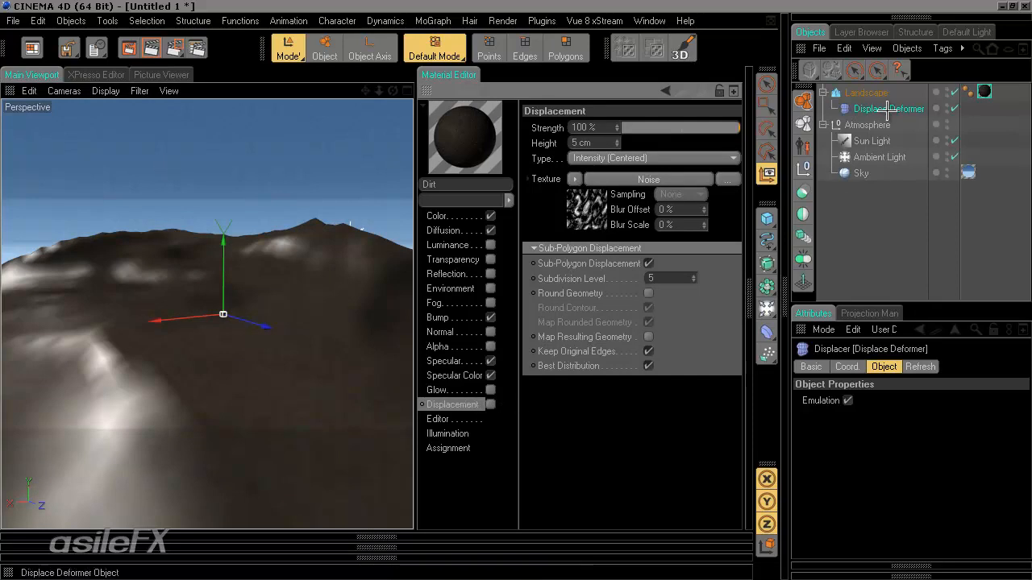
click(489, 404)
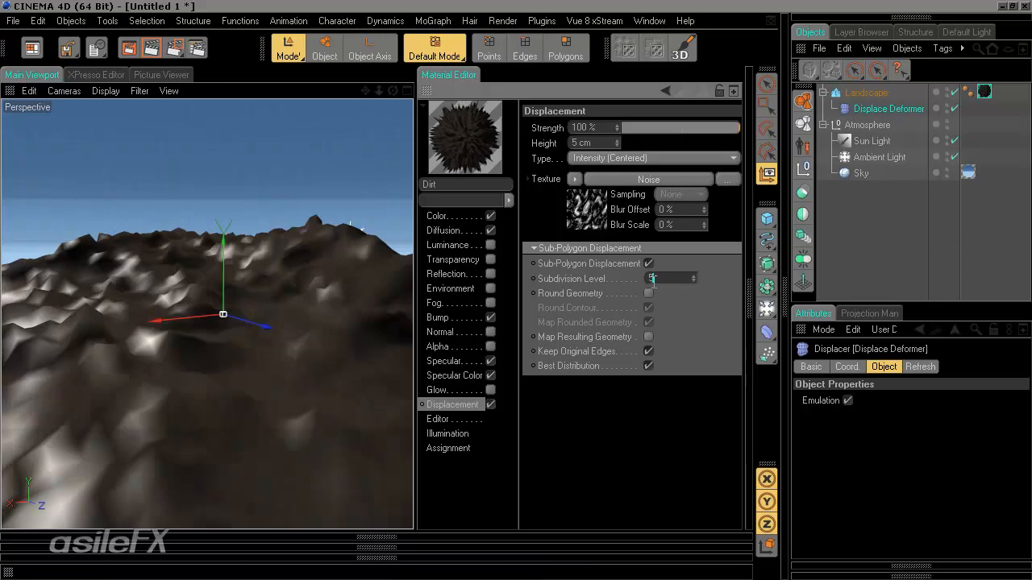
text(3)
Select the Landscape object, enlarge its attributes area, and enable Enhanced OpenGL display in the perspective view.
click(875, 93)
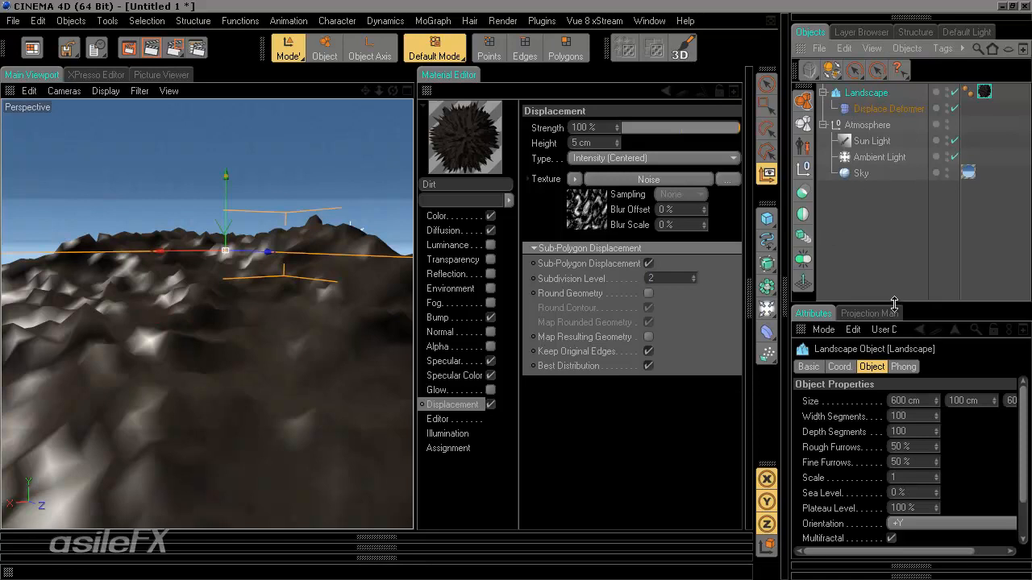
drag(892, 305, 895, 219)
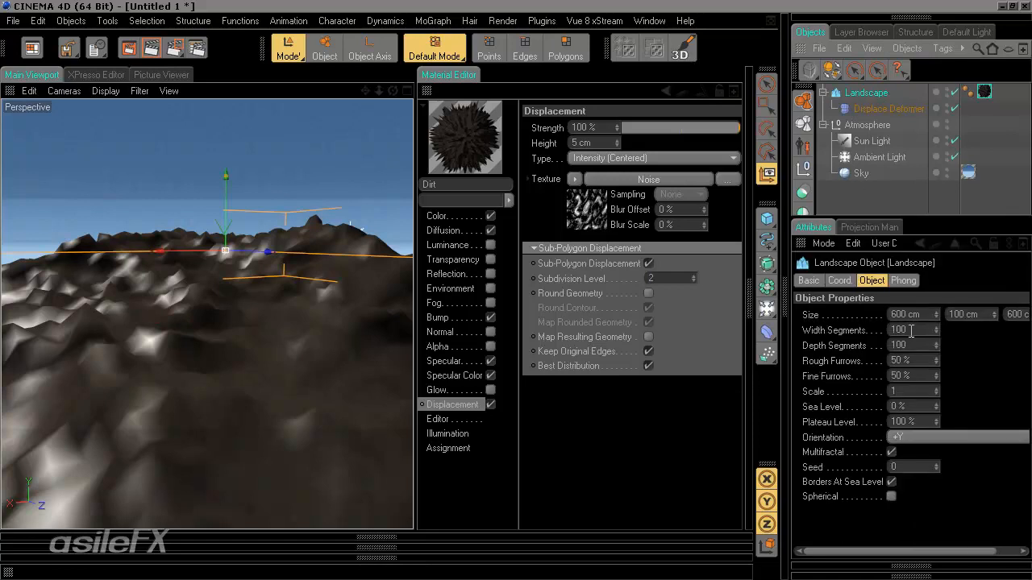
click(105, 90)
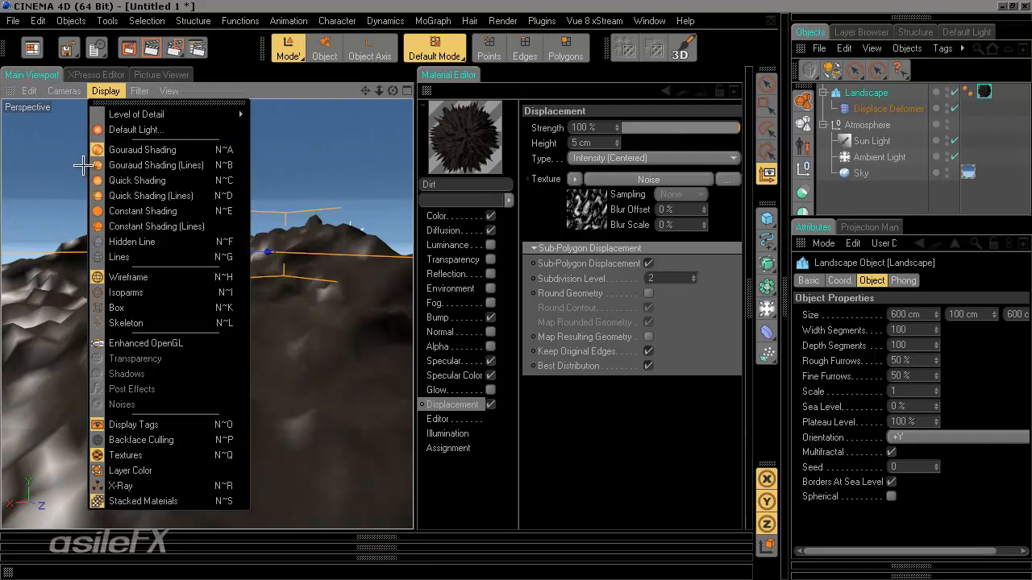
click(145, 342)
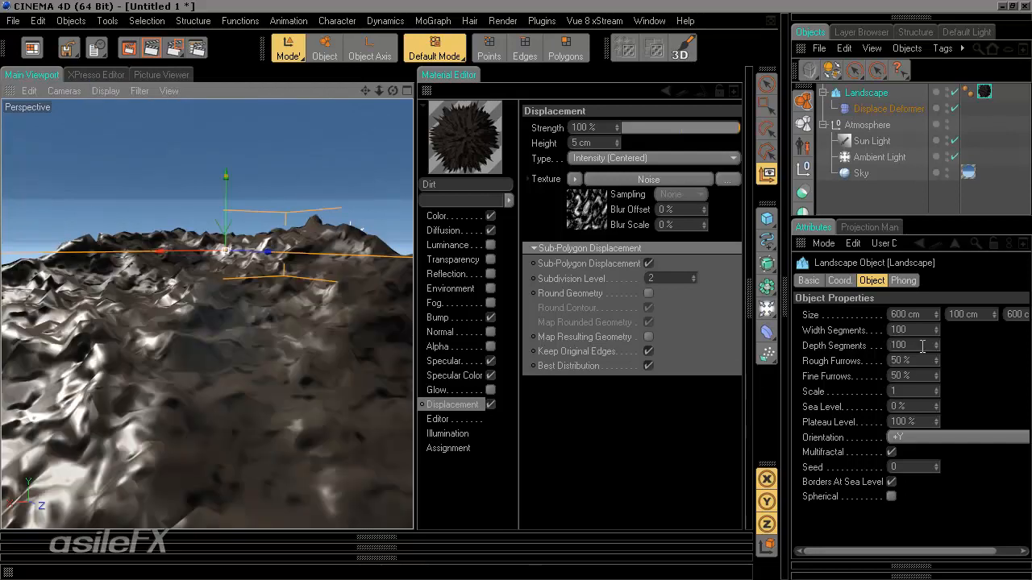
Set the Landscape's width segments and depth segments to 256 each.
click(911, 330)
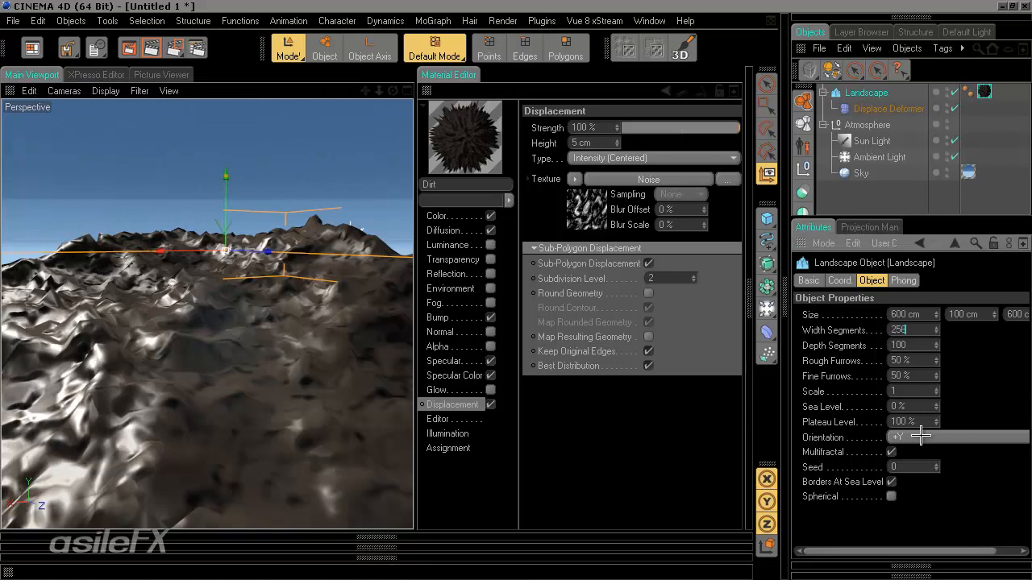
key(Return)
click(911, 344)
text(256)
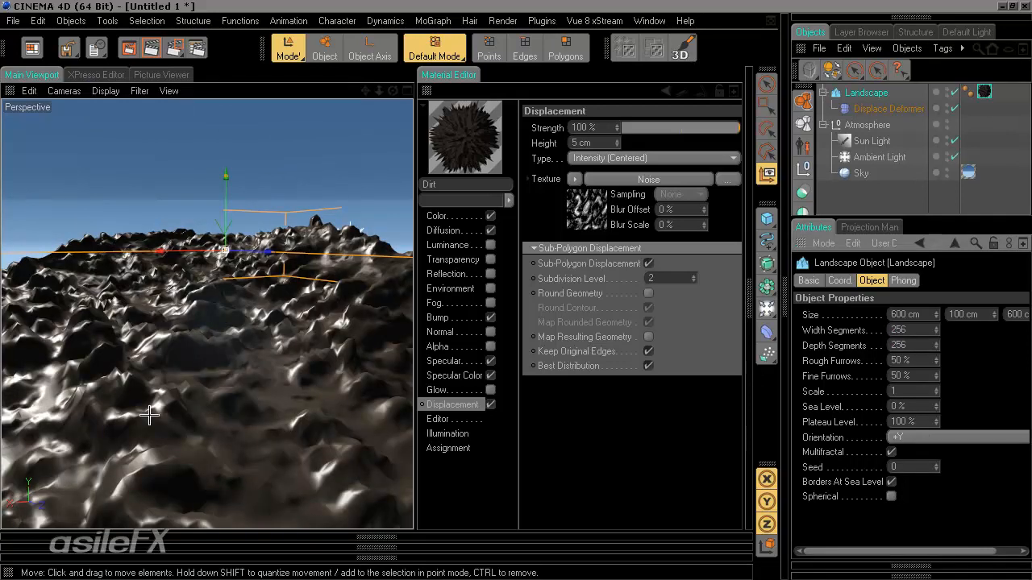
Collapse the material editor, render the scene to the Picture Viewer, and zoom the rendered image out to 80 %.
click(446, 75)
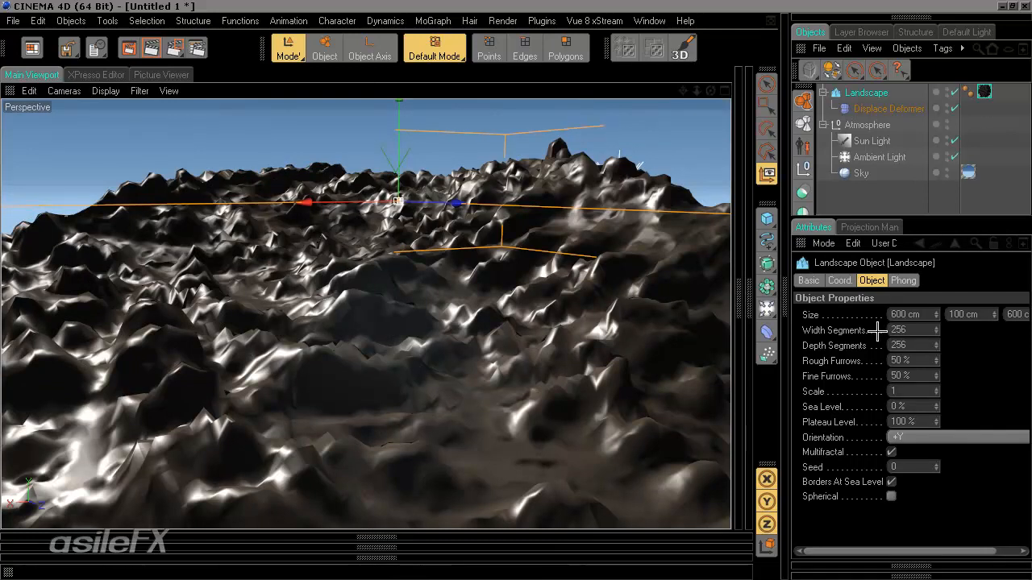
click(920, 341)
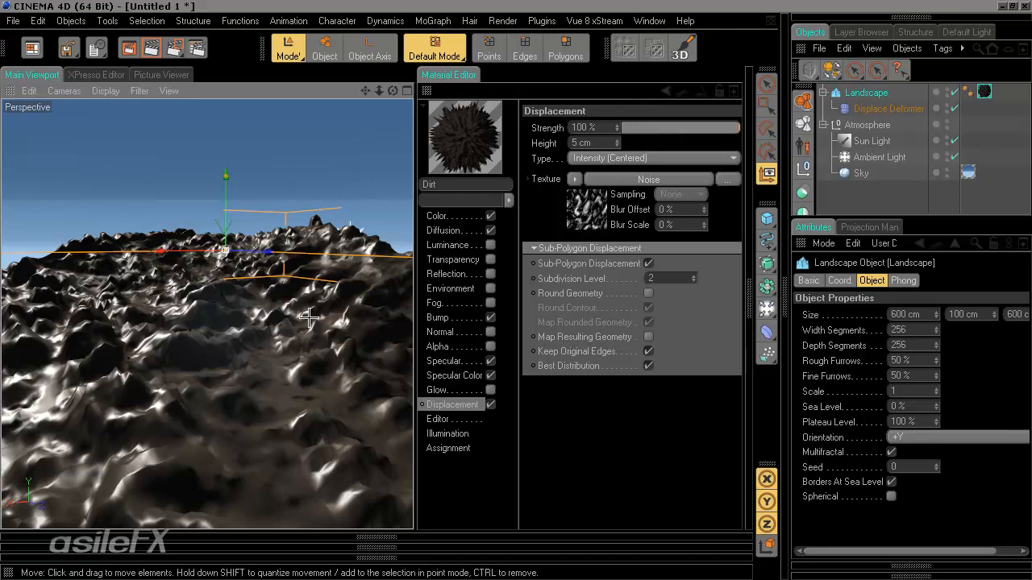
ctrl+click(429, 91)
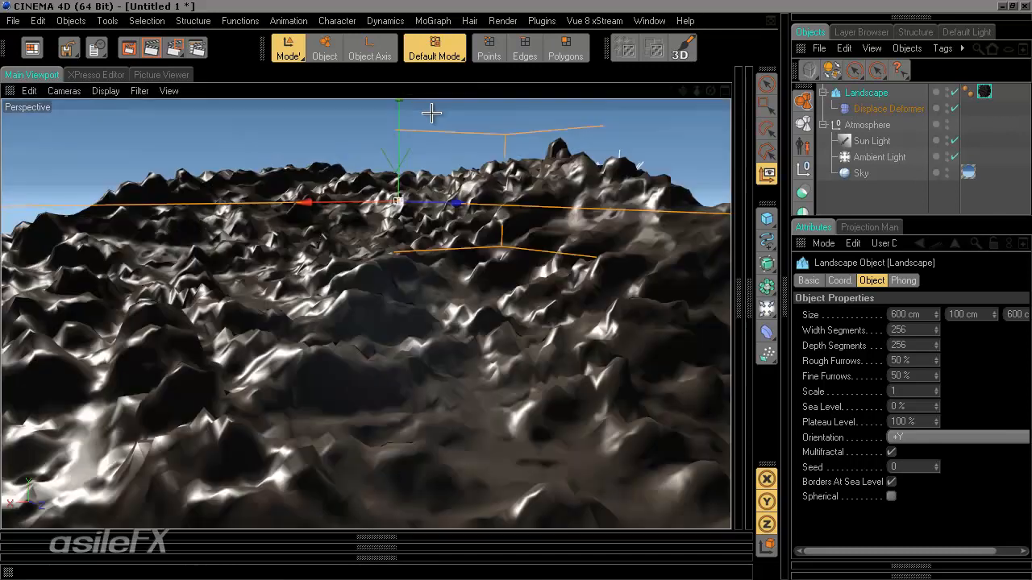
click(149, 51)
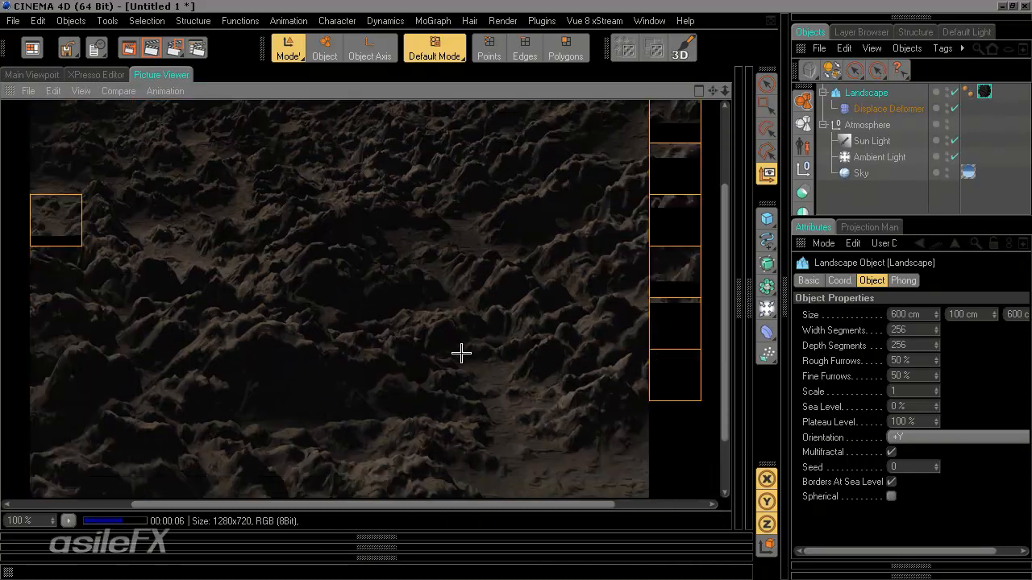
drag(462, 238, 484, 278)
scroll(509, 320, down, 1)
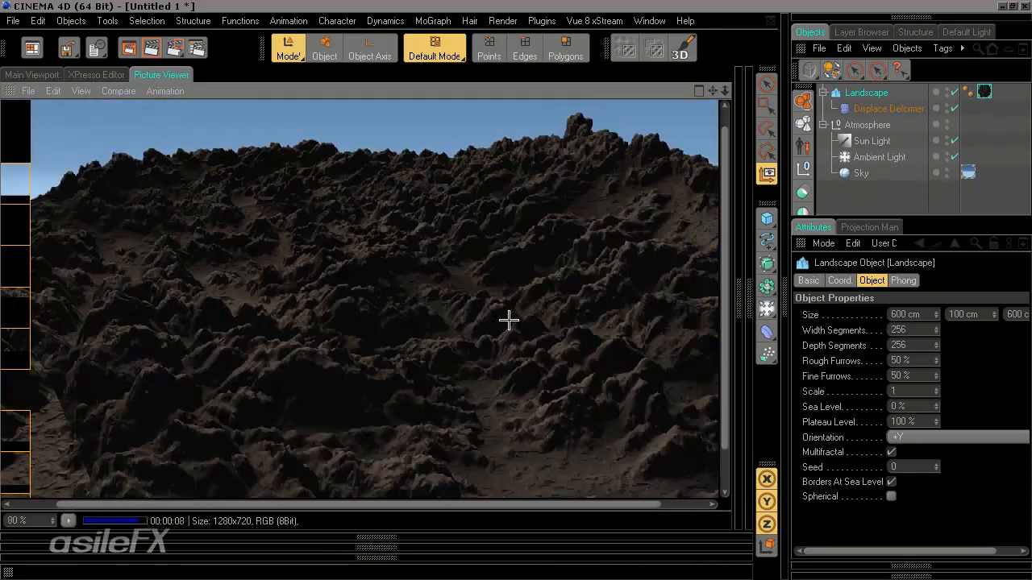
drag(537, 338, 513, 316)
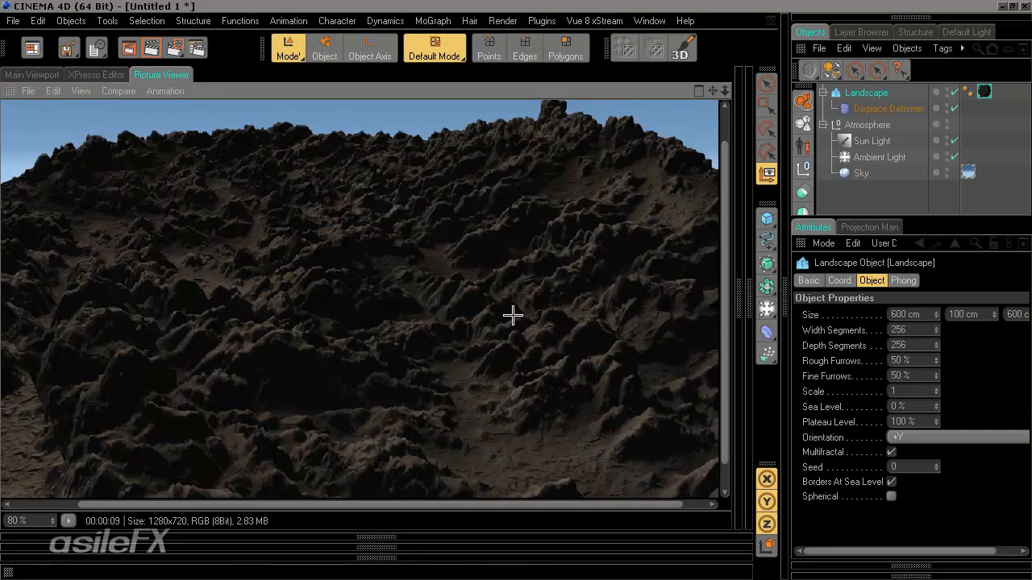
Compare the two most recent renders in the Picture Viewer's history for differences in rock detail.
click(698, 90)
click(538, 175)
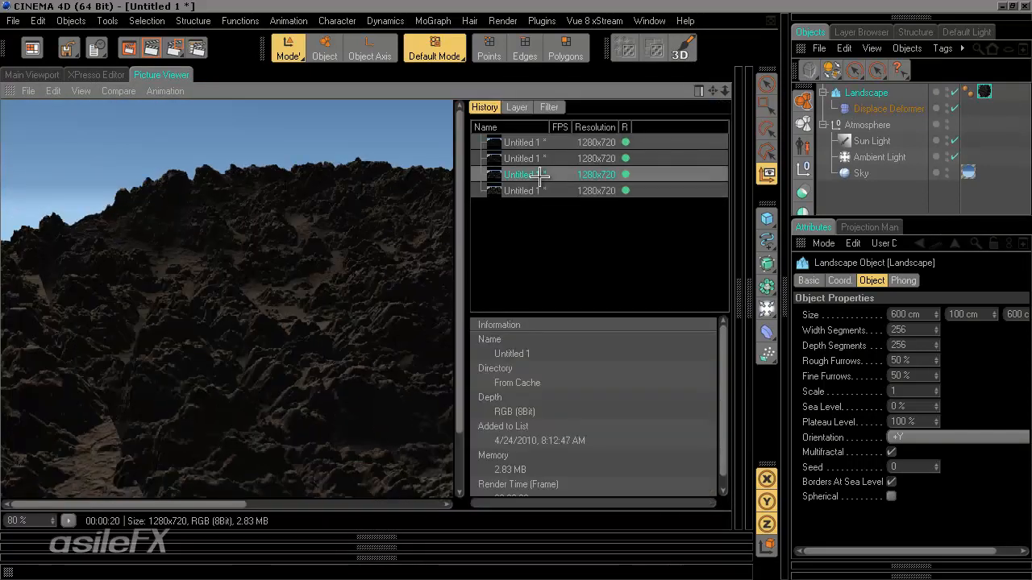
click(525, 190)
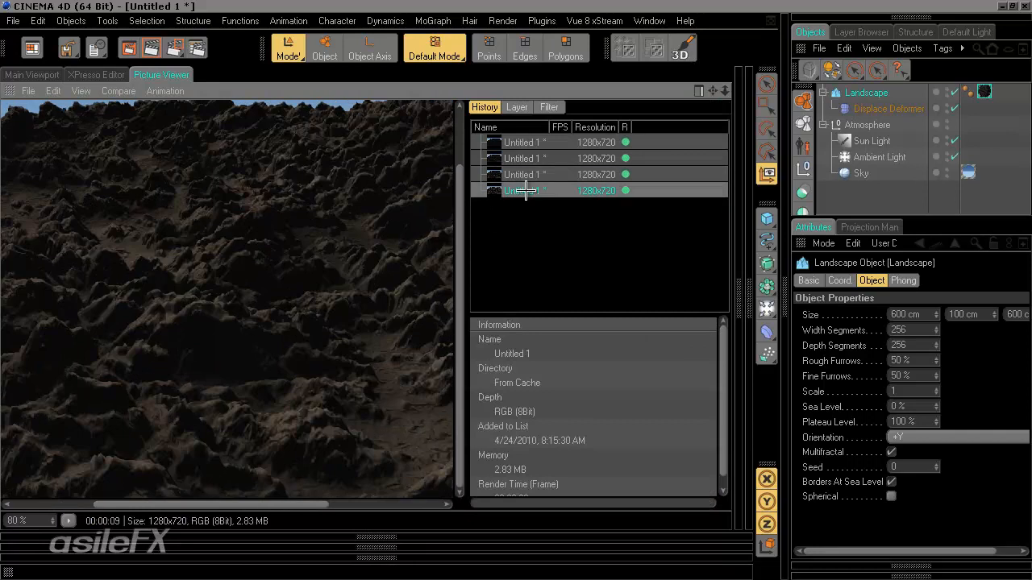
click(526, 175)
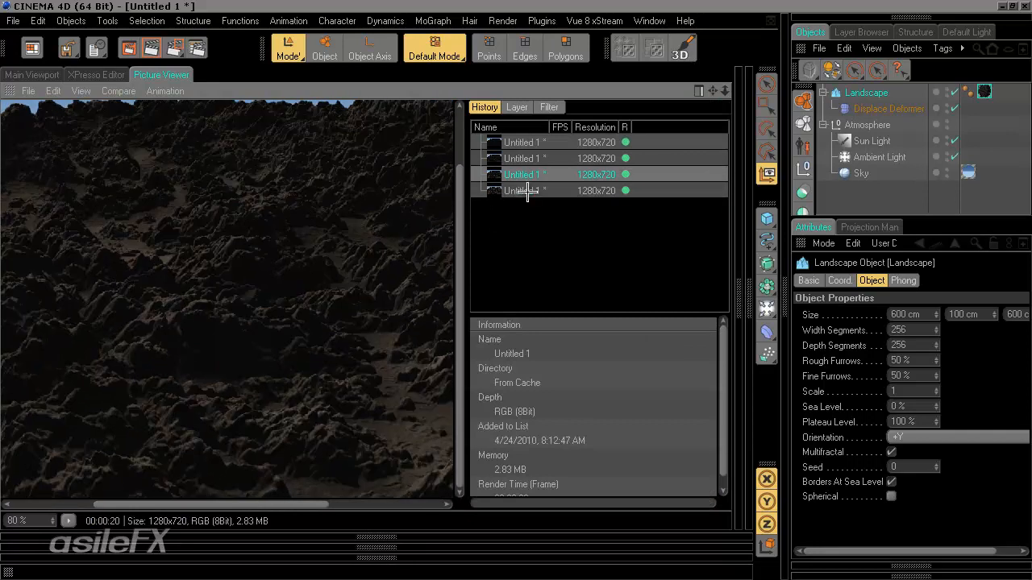
click(526, 190)
click(525, 175)
drag(202, 328, 136, 202)
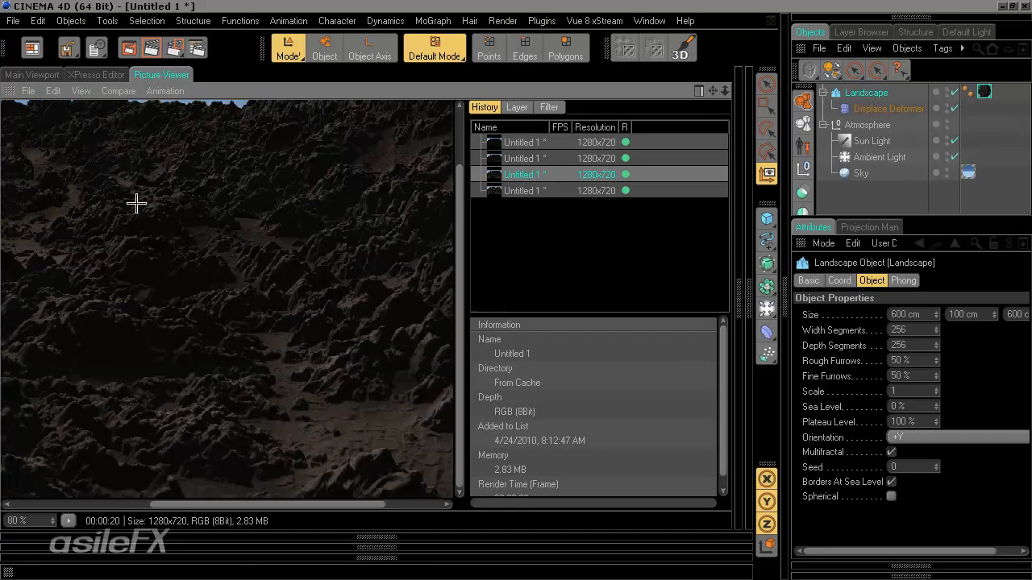
click(526, 190)
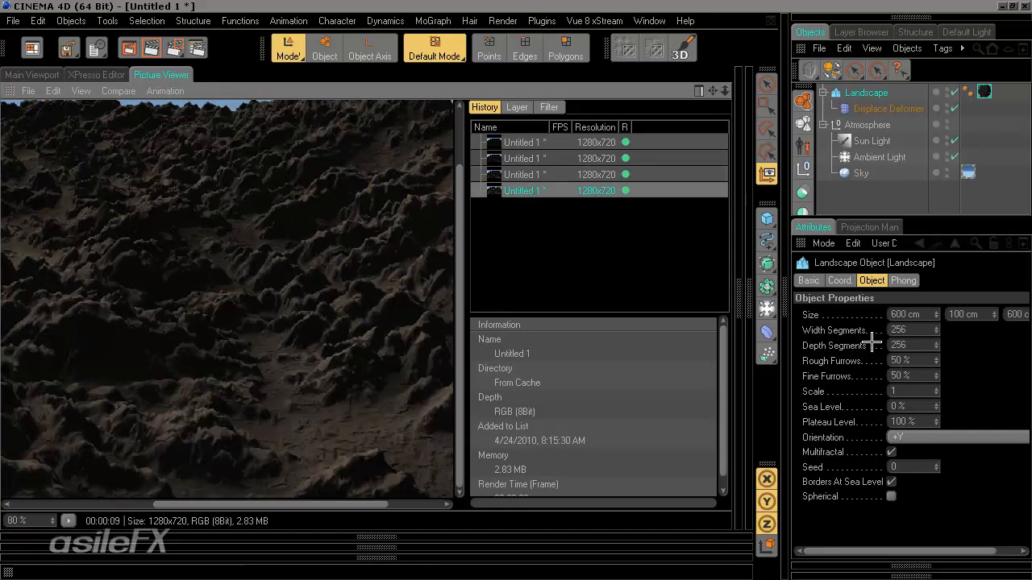
click(524, 175)
click(524, 189)
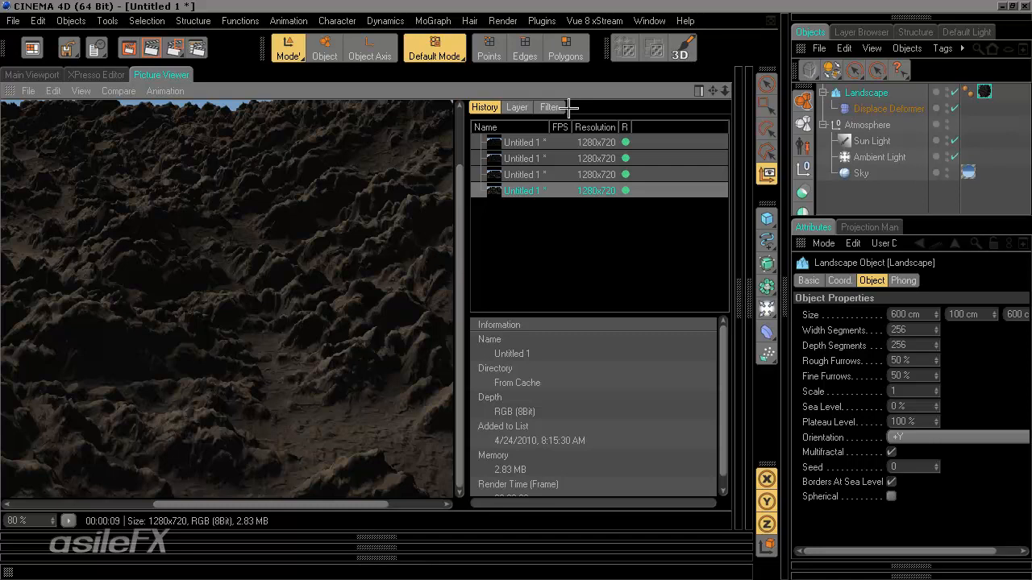
click(698, 90)
drag(318, 322, 380, 268)
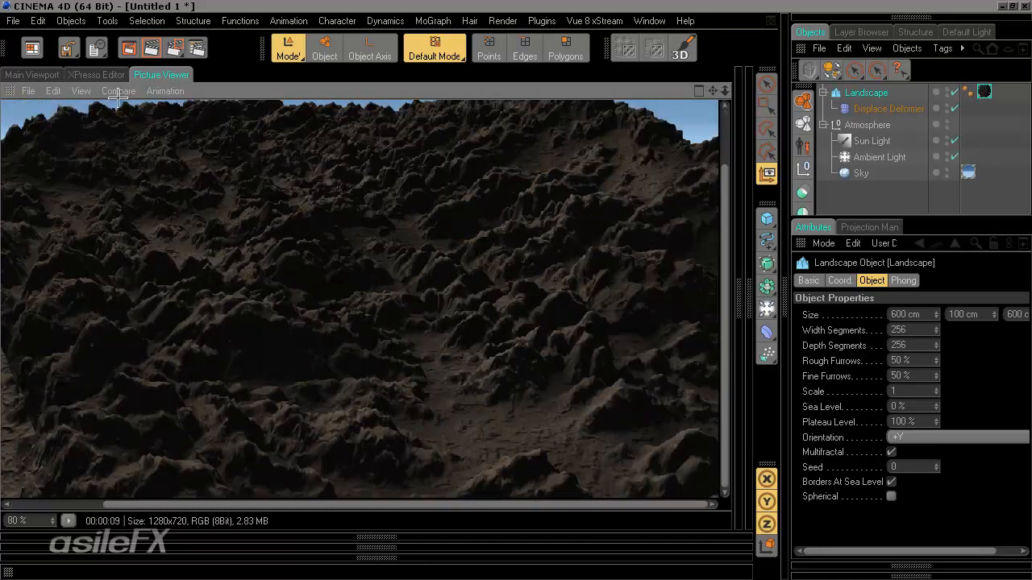
Return to the perspective view and turn off Emulation on the Landscape's Displace Deformer.
click(32, 74)
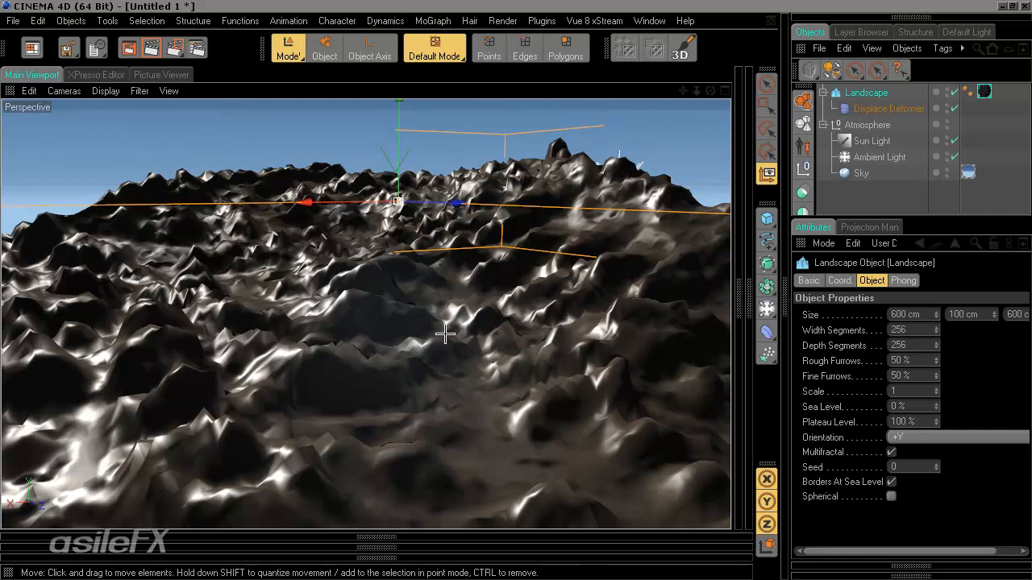
alt+drag(521, 297, 465, 376)
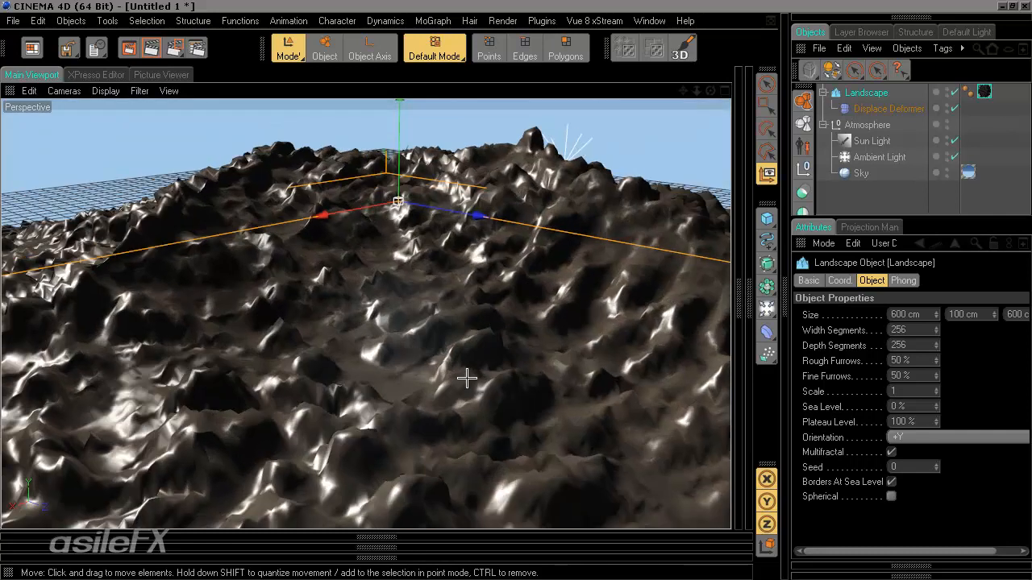
alt+drag(519, 282, 494, 382)
alt+drag(419, 295, 483, 387)
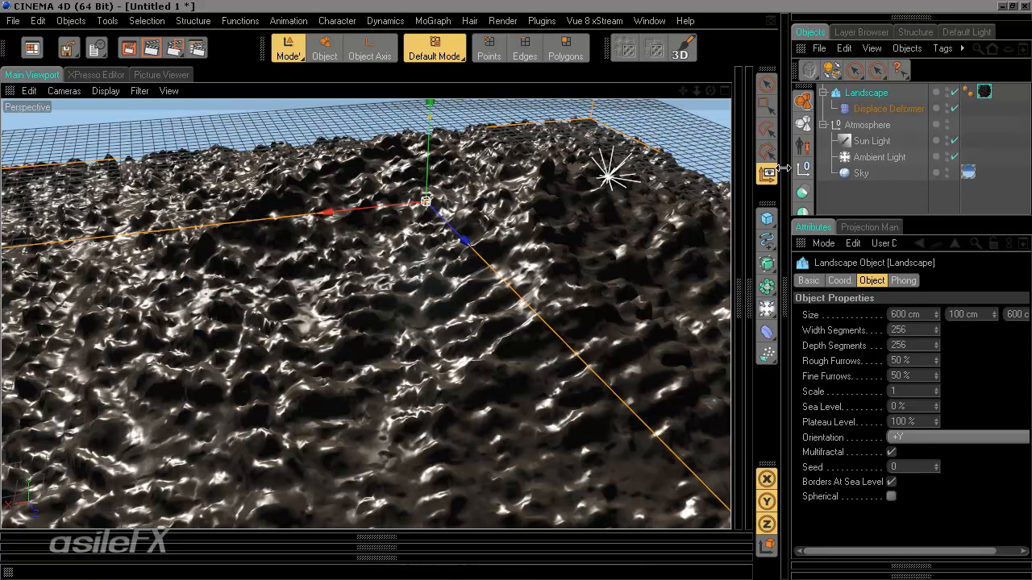
click(888, 108)
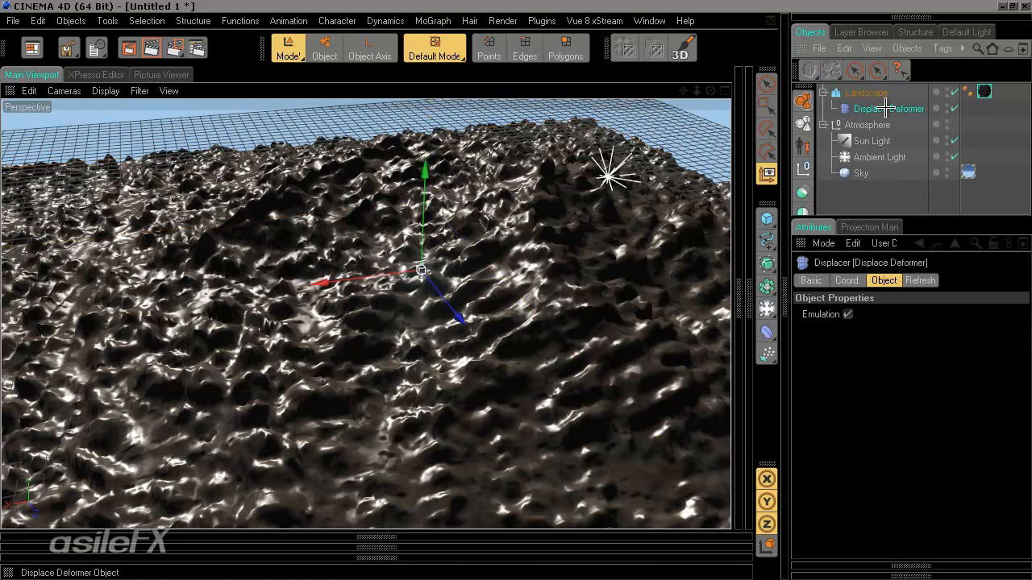
click(847, 314)
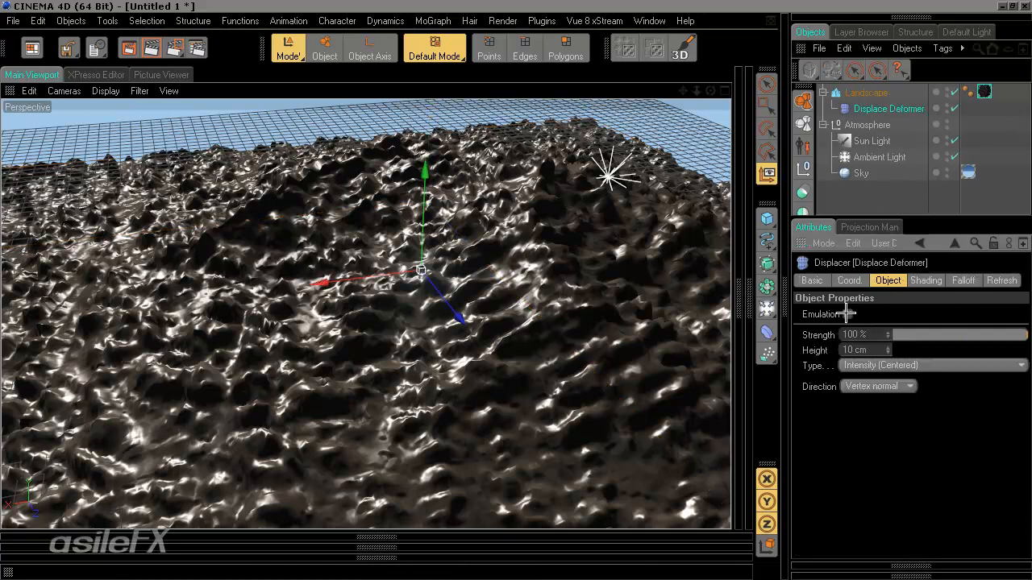
Set the Displace Deformer's shading channel to Displacement and link the Landscape's Dirt texture tag to it.
click(938, 279)
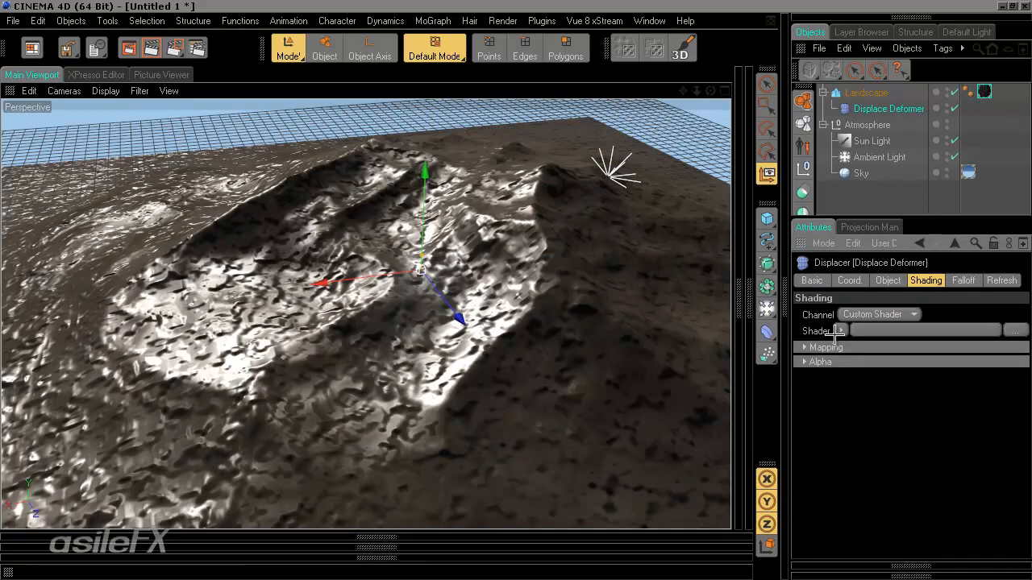
click(855, 314)
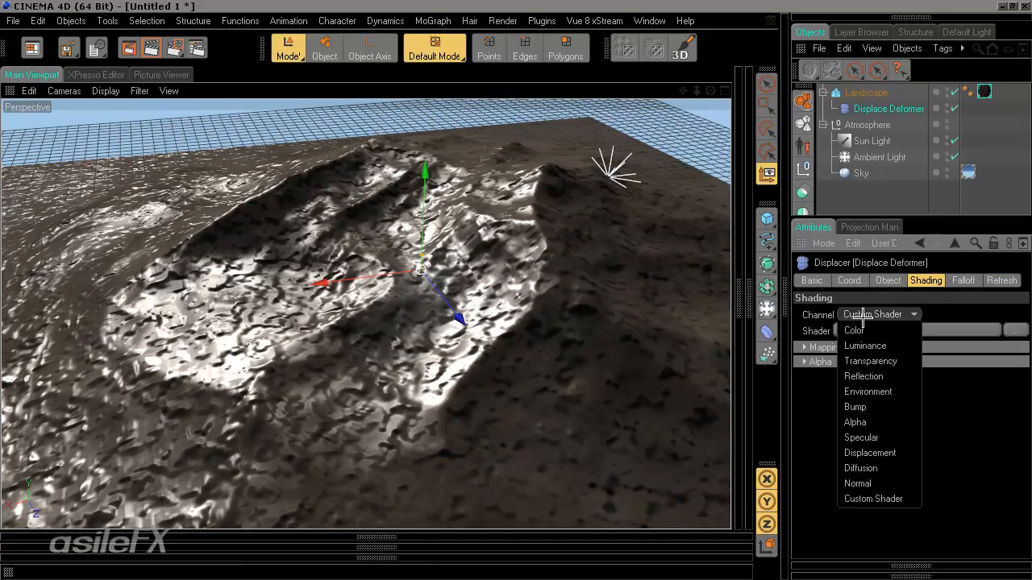
click(885, 454)
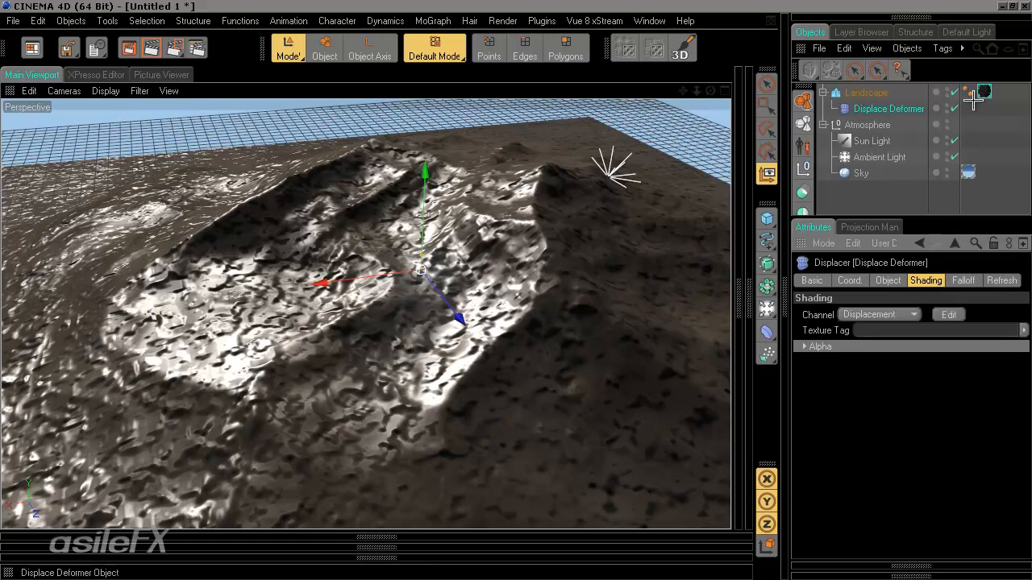
drag(983, 92, 911, 334)
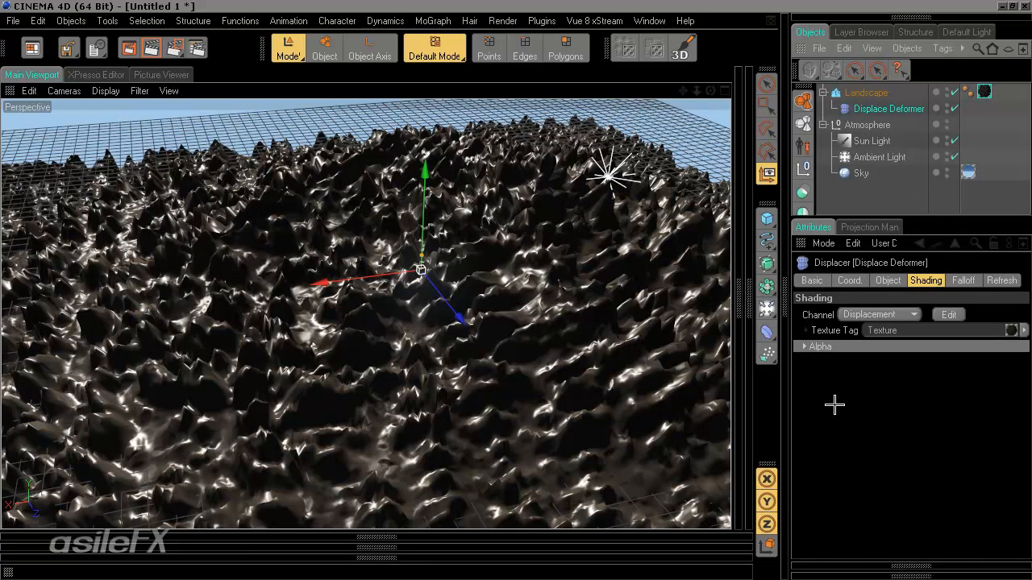
Set the Displace Deformer's height to 4 cm and its direction to Spherical.
click(880, 280)
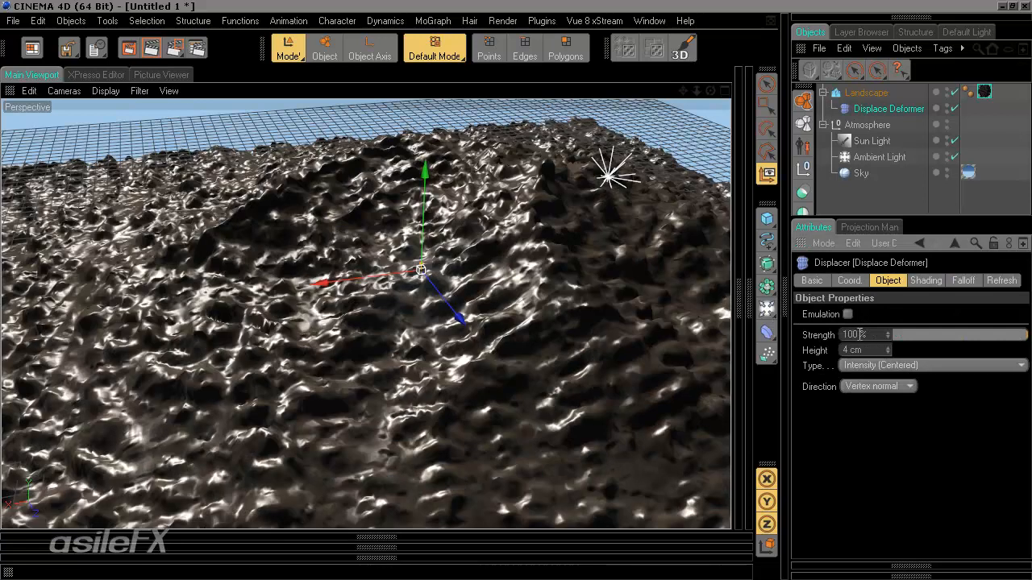
click(875, 386)
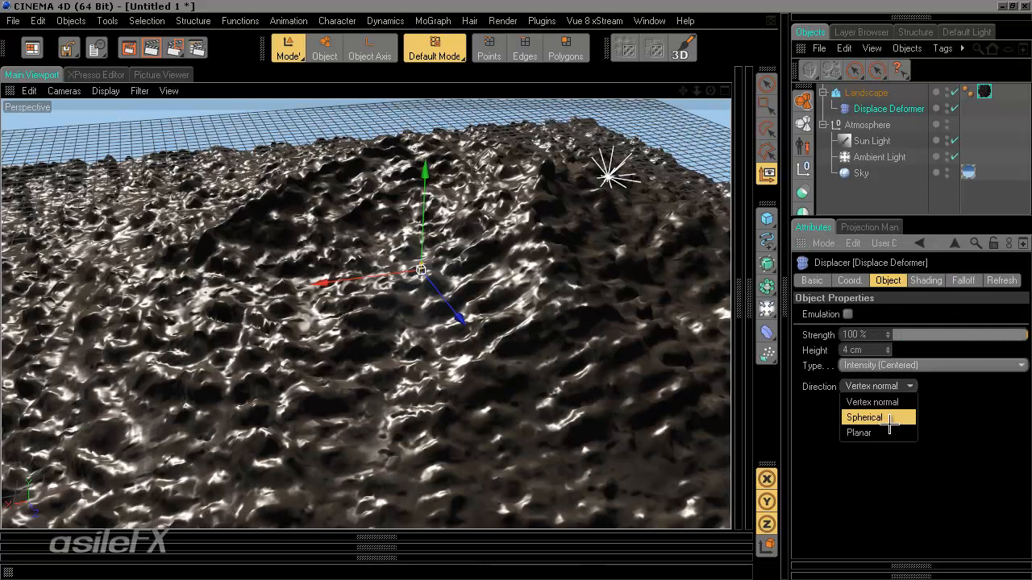
click(885, 415)
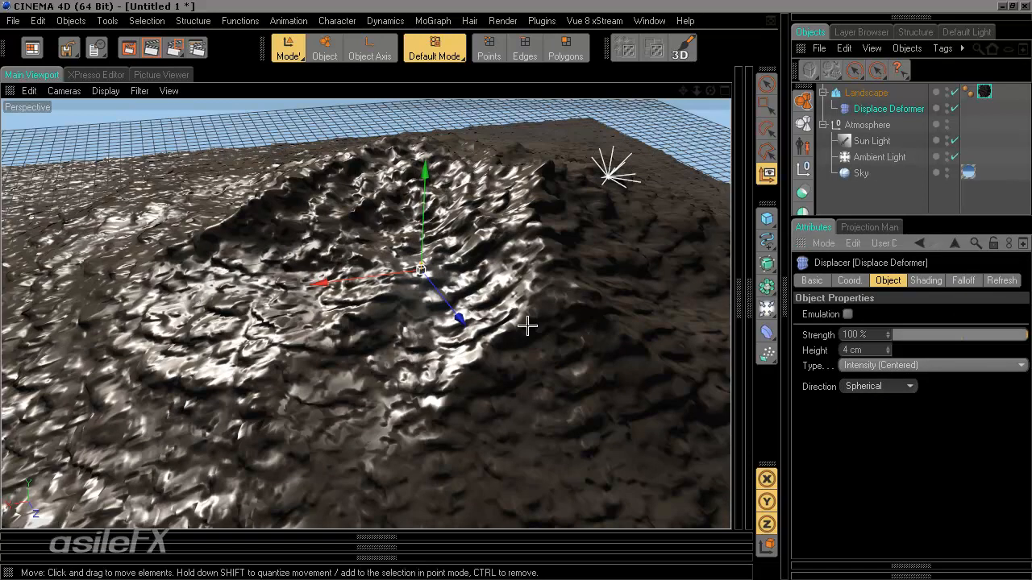
alt+drag(555, 315, 504, 315)
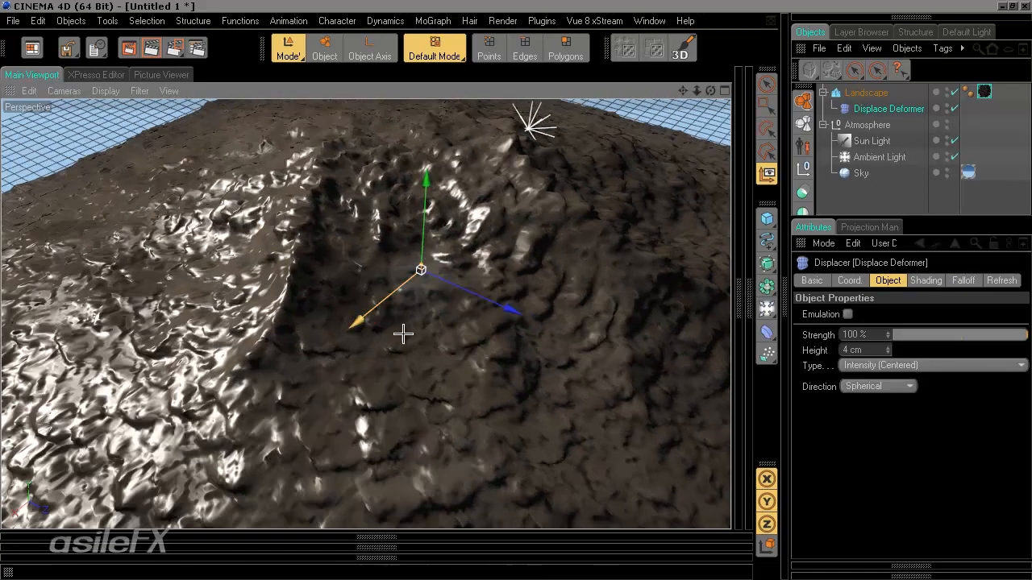
Try the Planar direction with +Y orientation on the Displace Deformer, and return the direction to Spherical.
click(766, 309)
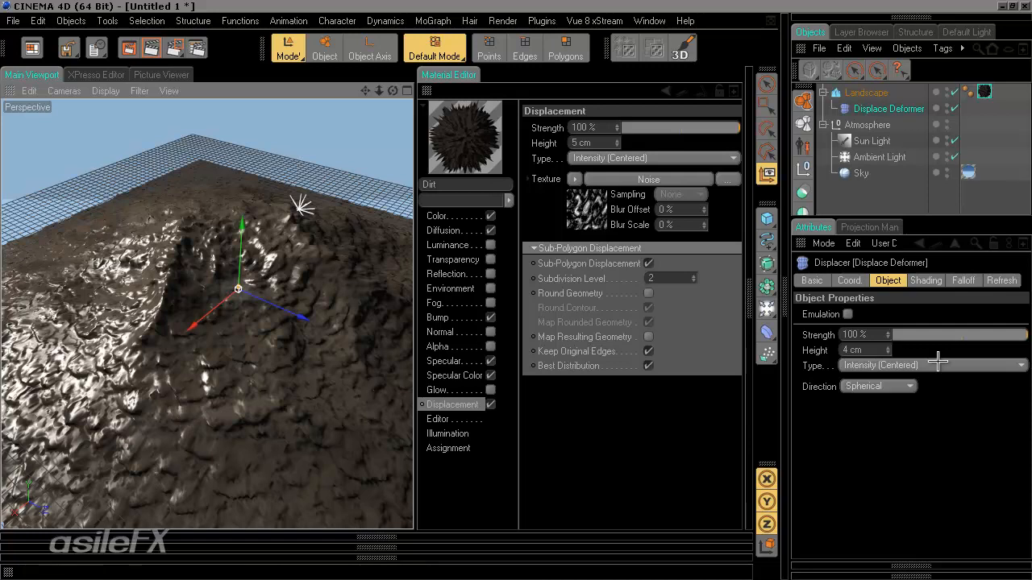
click(885, 387)
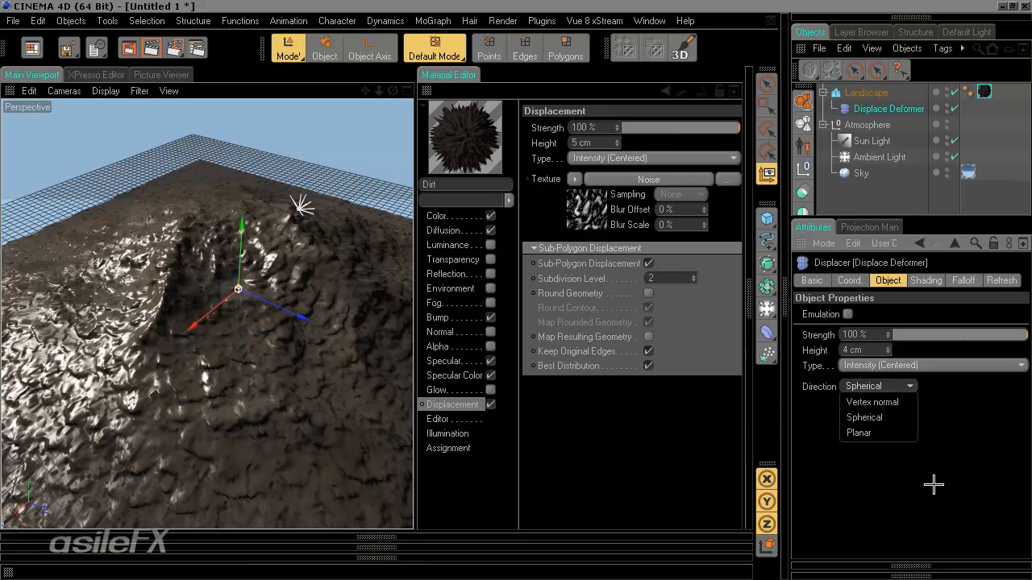
click(909, 433)
click(891, 402)
click(883, 433)
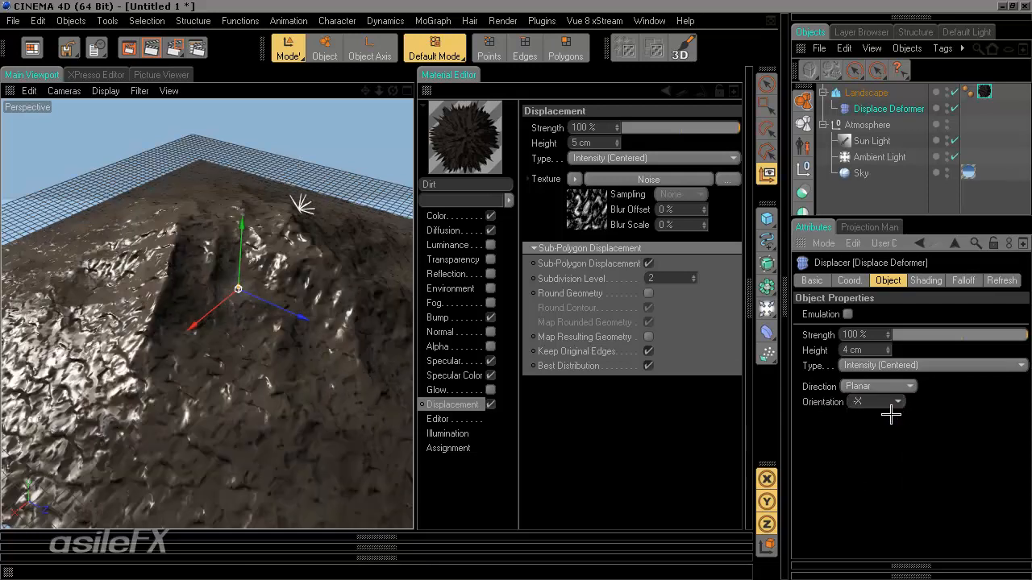
click(887, 402)
click(891, 448)
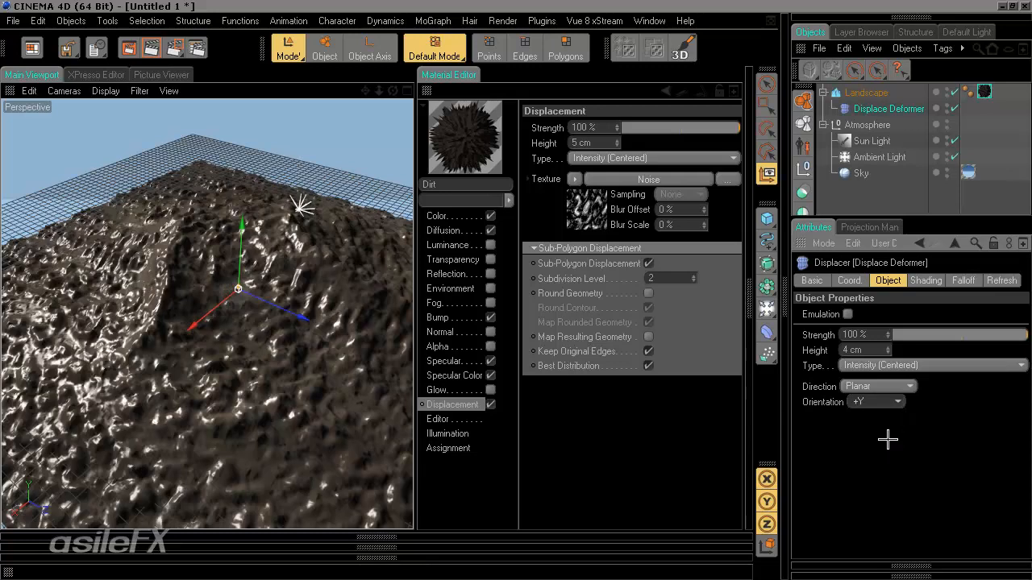
click(879, 386)
click(887, 415)
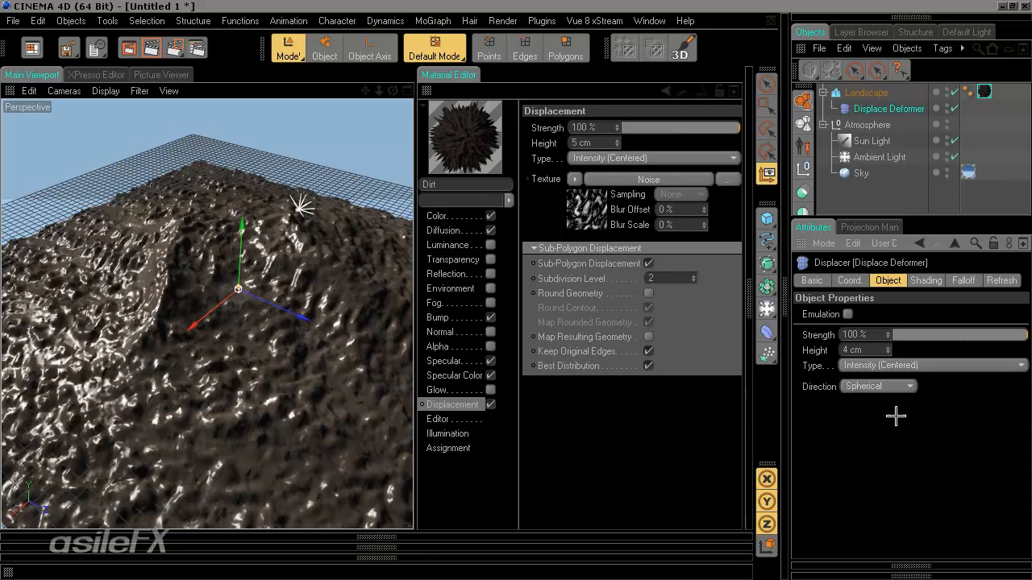
Collapse the material editor, frame a closer view of the terrain slope, and render it to the Picture Viewer.
alt+drag(272, 356, 345, 234)
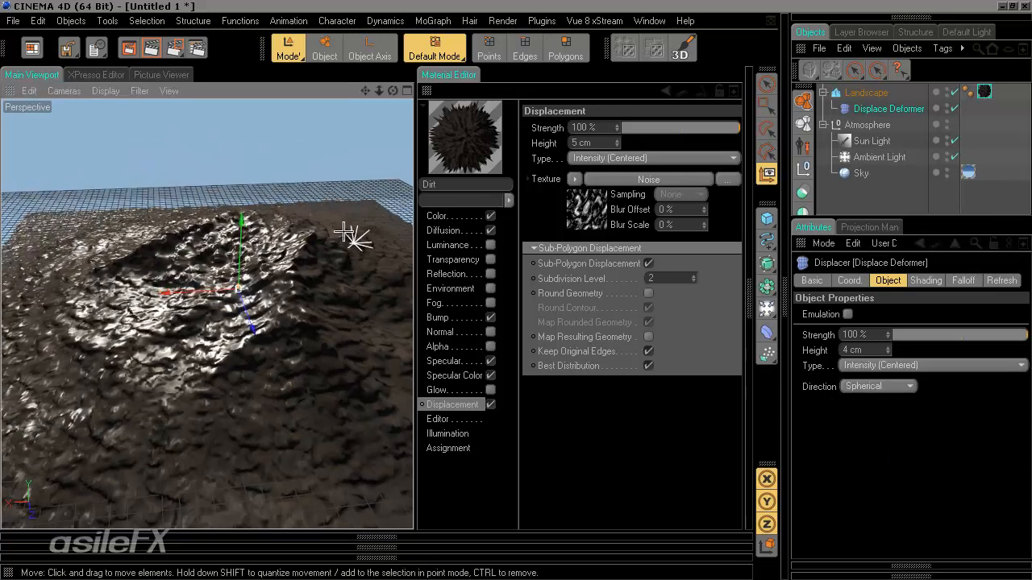
ctrl+click(427, 91)
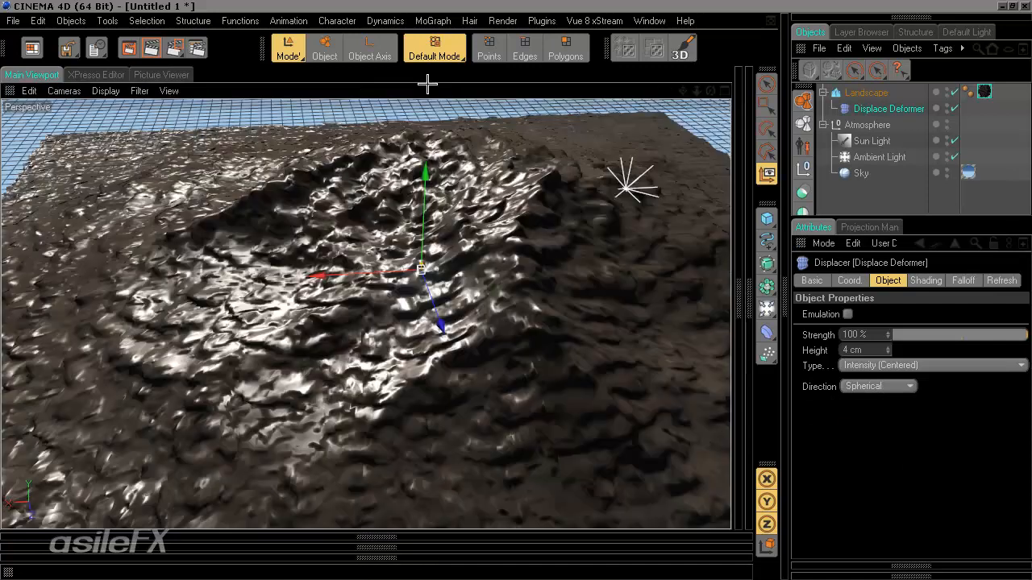
alt+drag(514, 401, 518, 295)
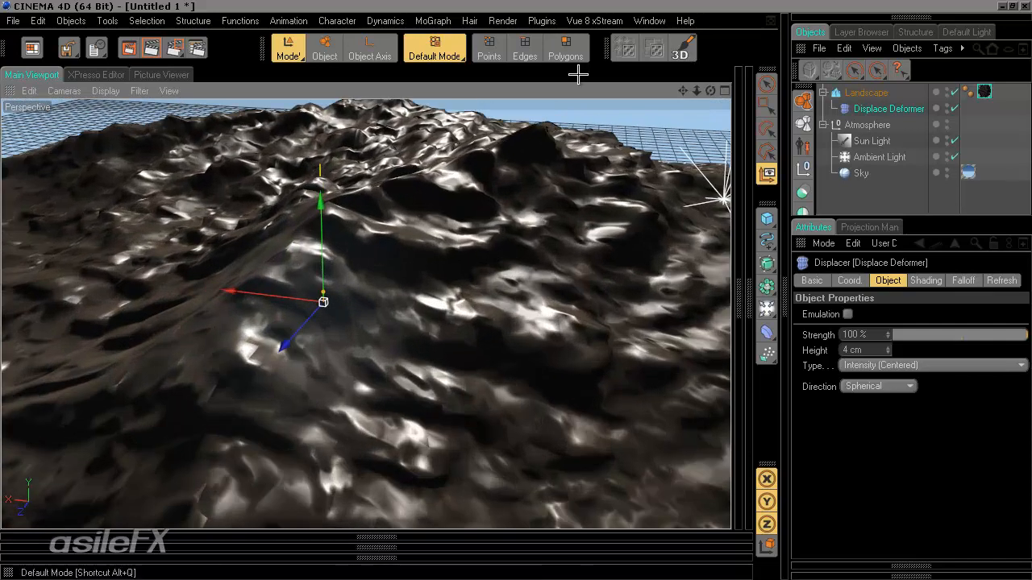
click(136, 46)
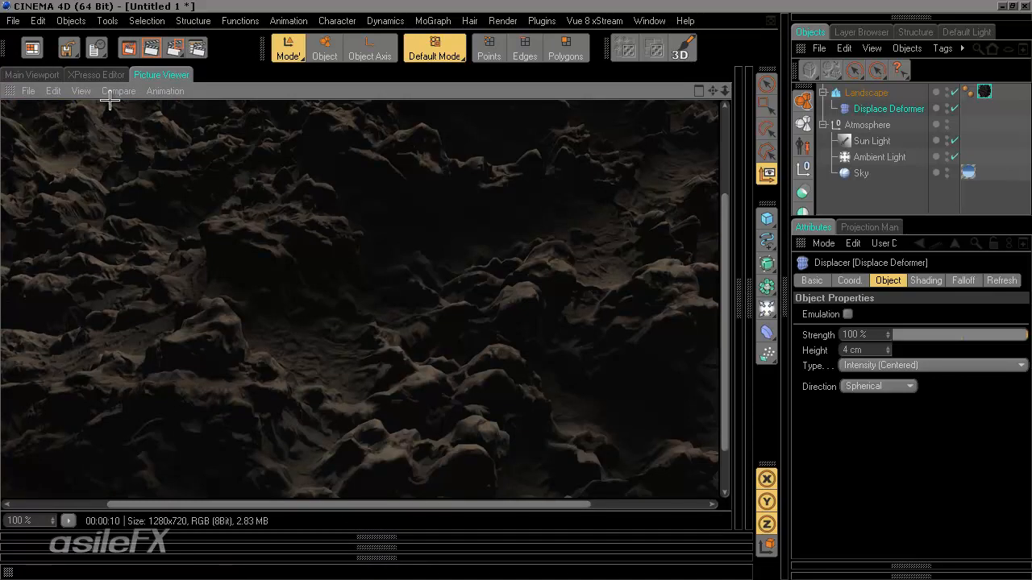
Return to the perspective view and set the Dirt material's displacement height to 2 cm.
click(33, 74)
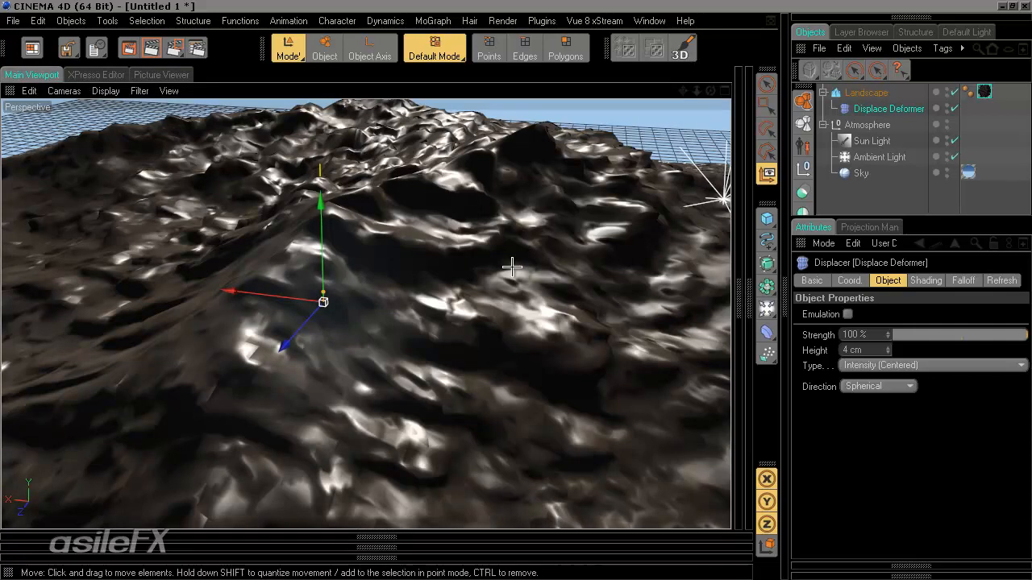
click(740, 295)
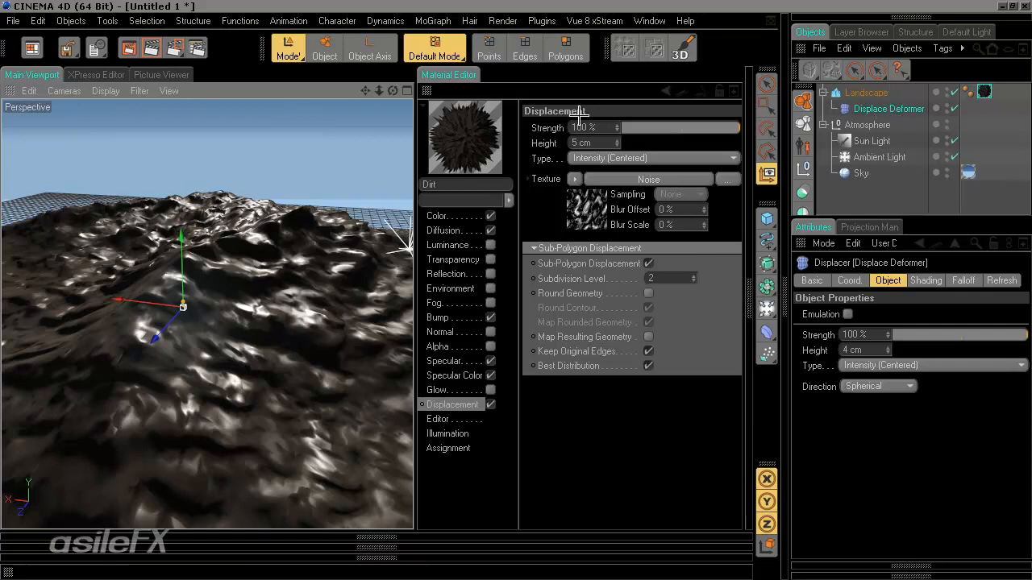
double_click(575, 143)
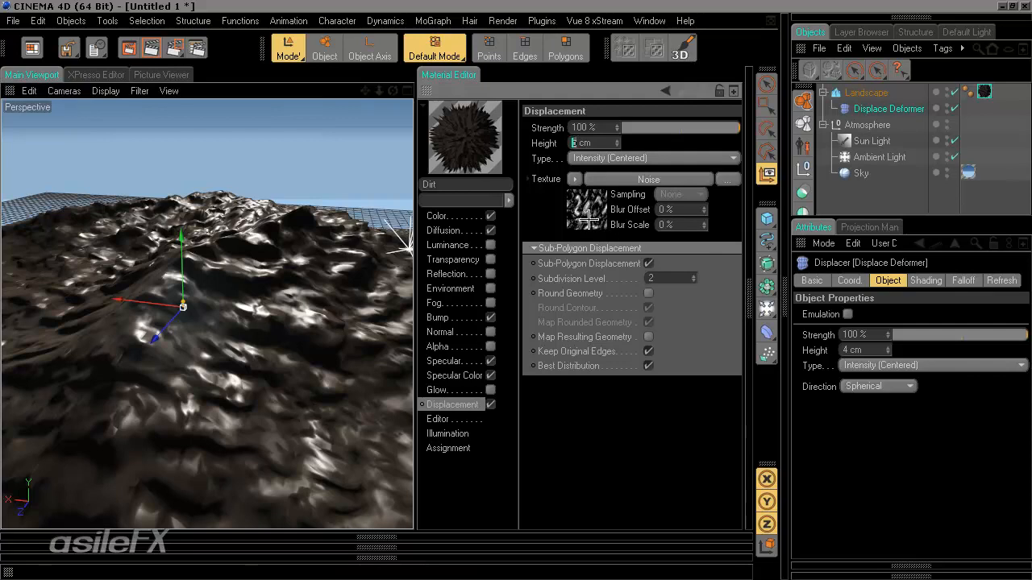
text(2)
key(Return)
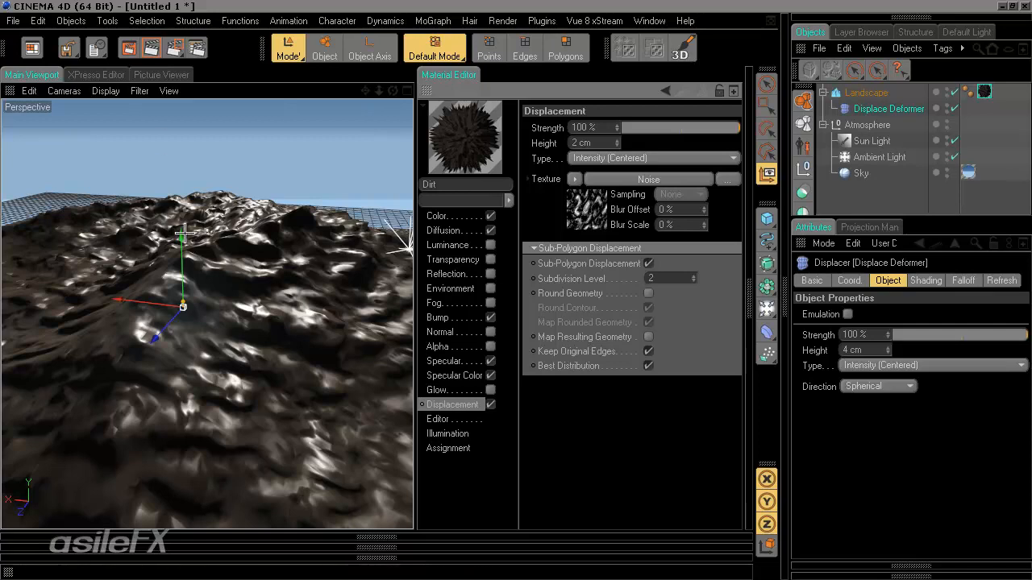
Examine the Landscape's texture tag properties and the Displace Deformer's shading channel options and linked texture.
click(842, 198)
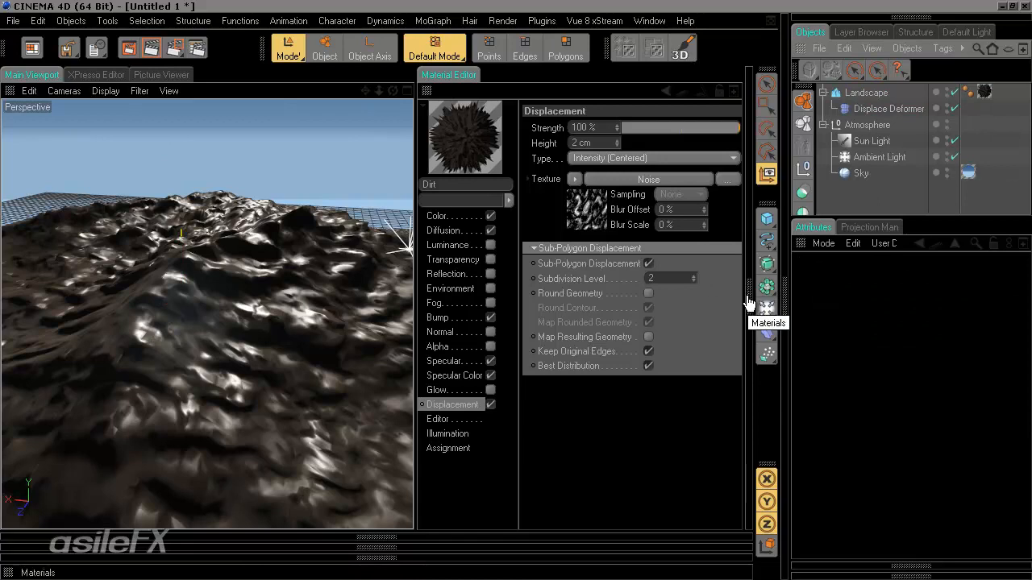
click(984, 91)
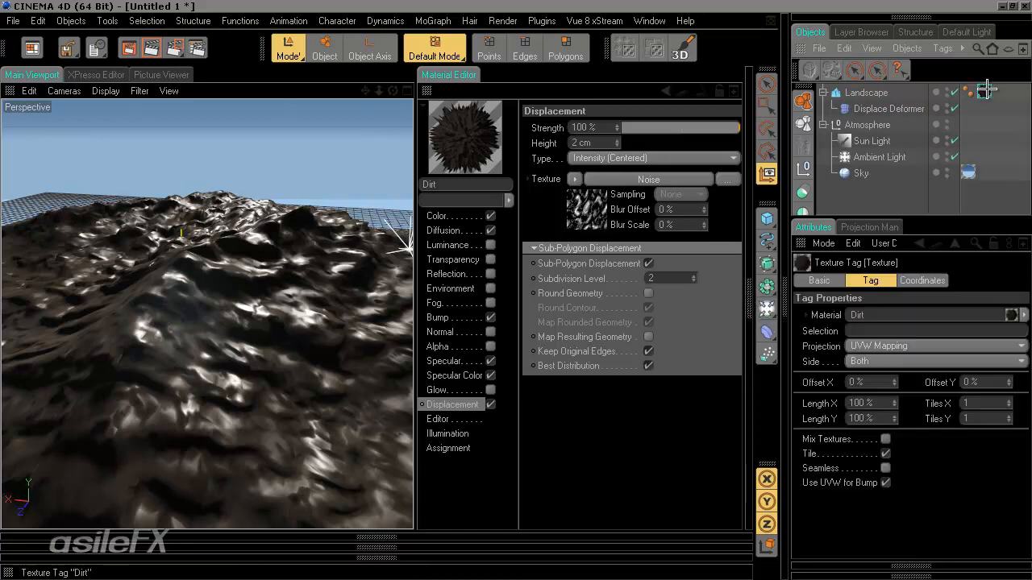
click(866, 191)
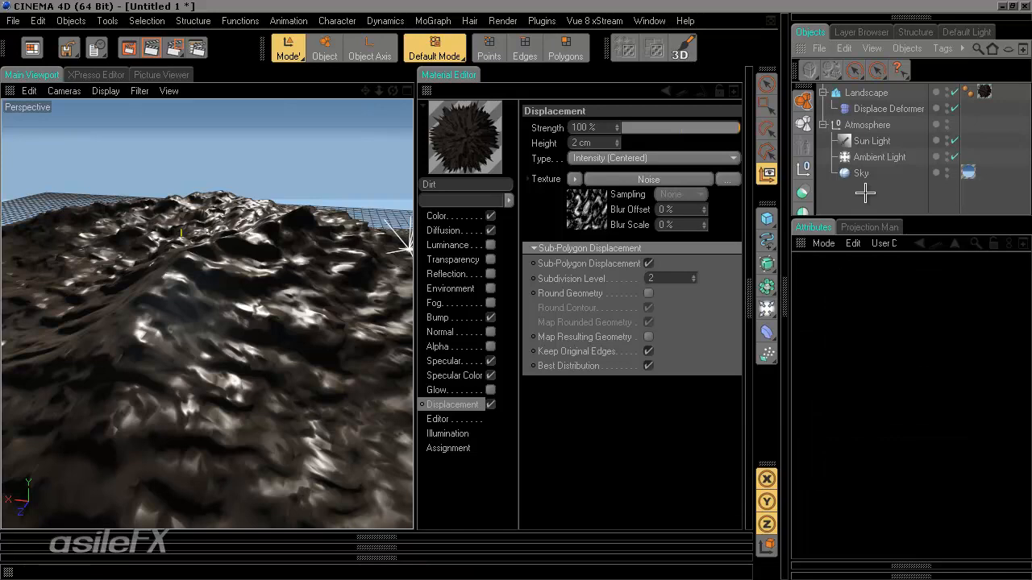
click(887, 108)
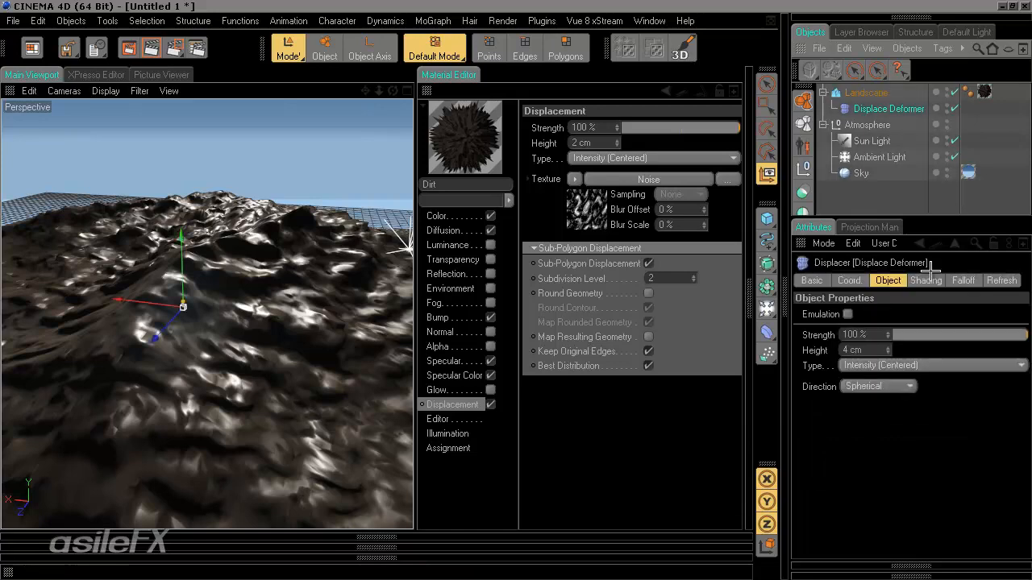
click(937, 281)
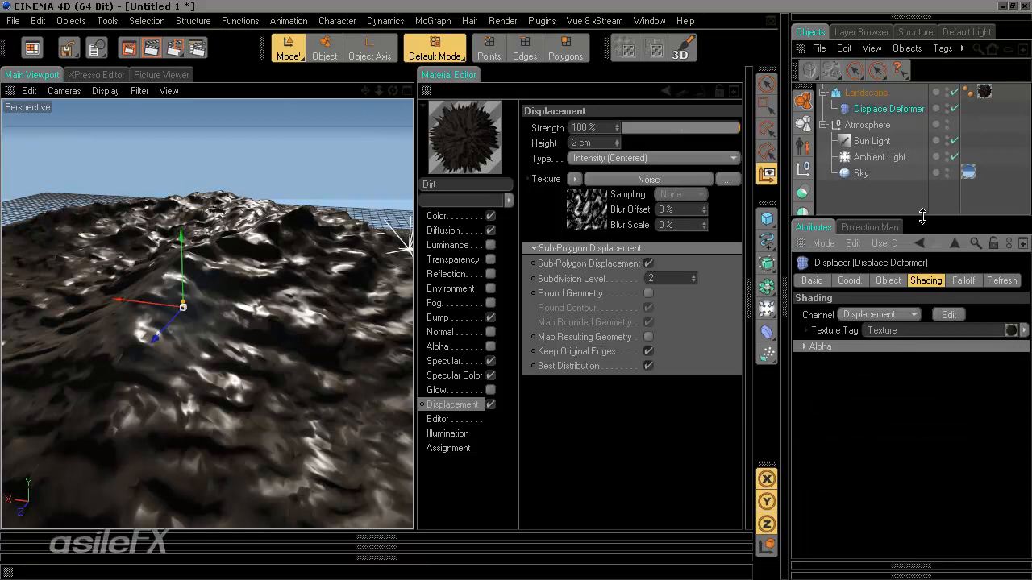
click(887, 314)
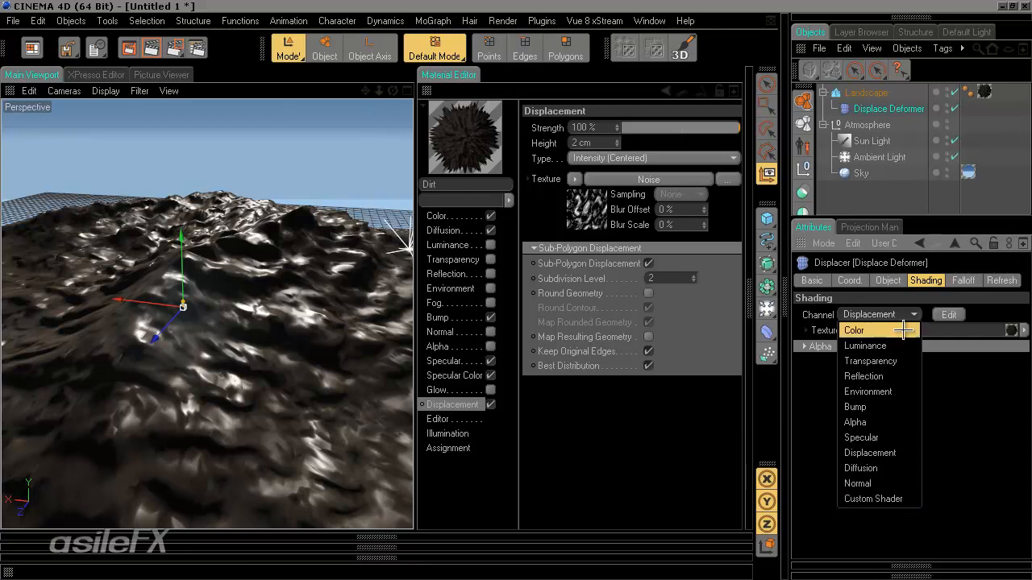
click(956, 449)
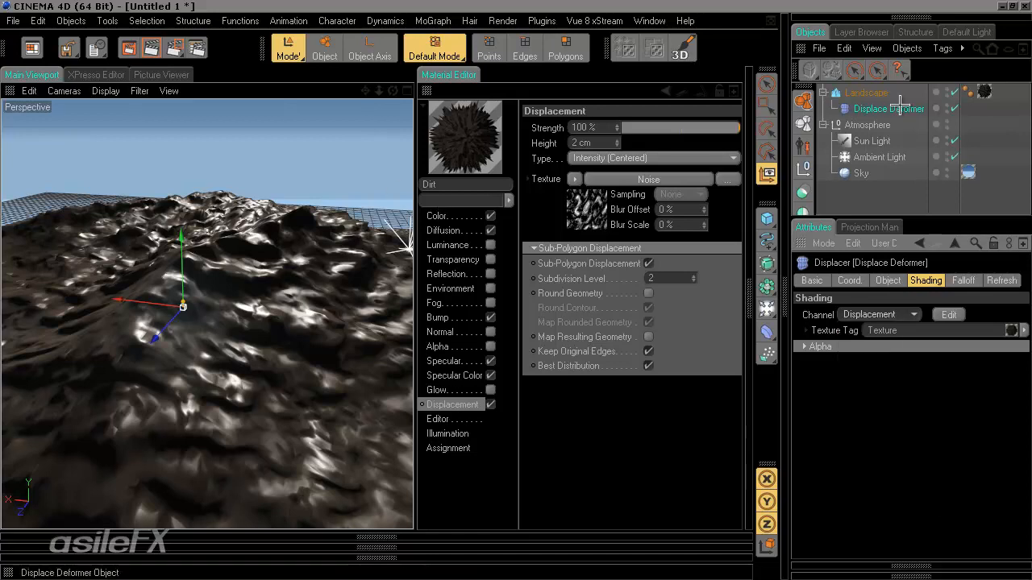
click(983, 91)
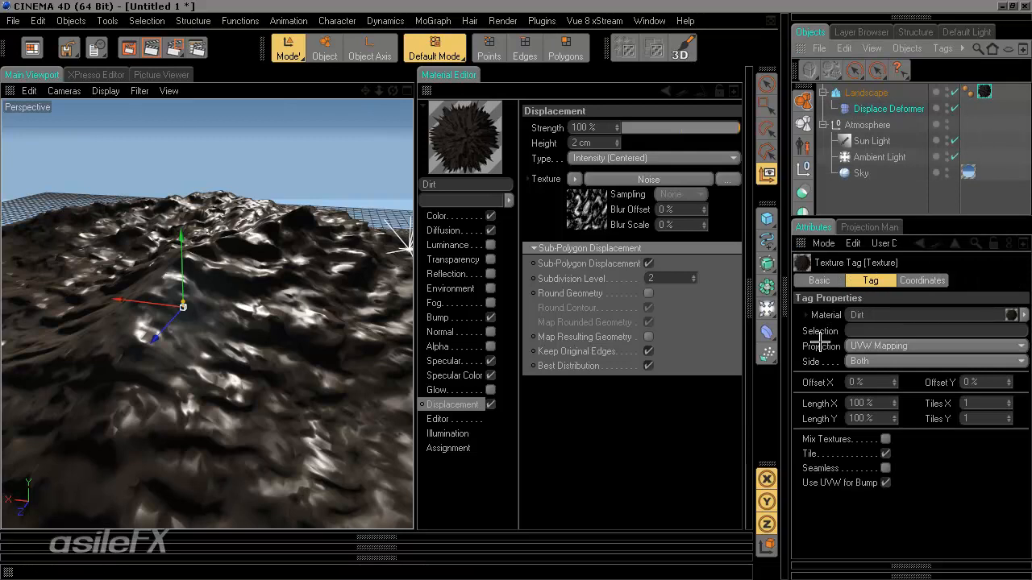
click(867, 192)
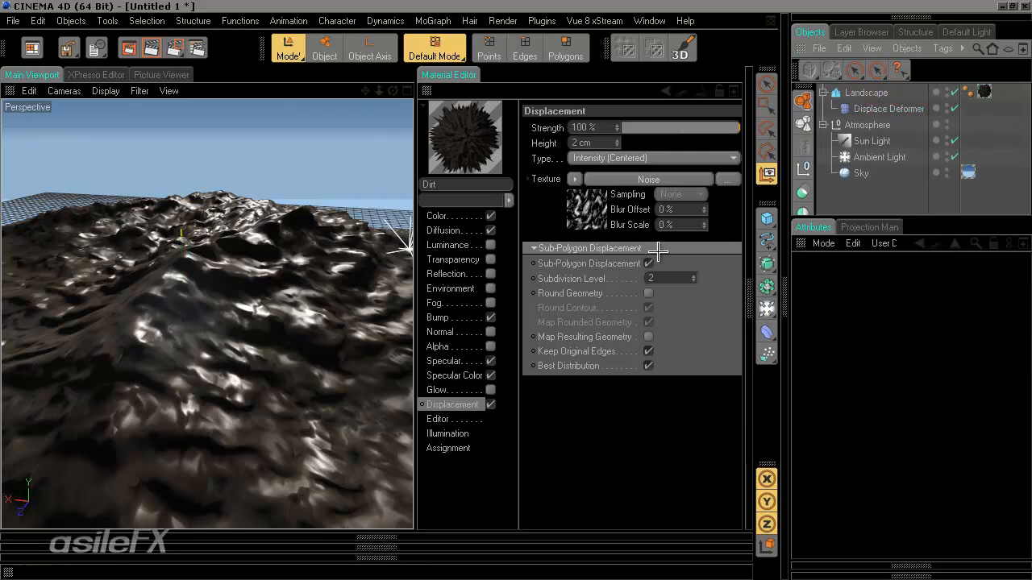
Add a custom channel to the Dirt material in its basic properties and enable it.
click(748, 304)
click(742, 161)
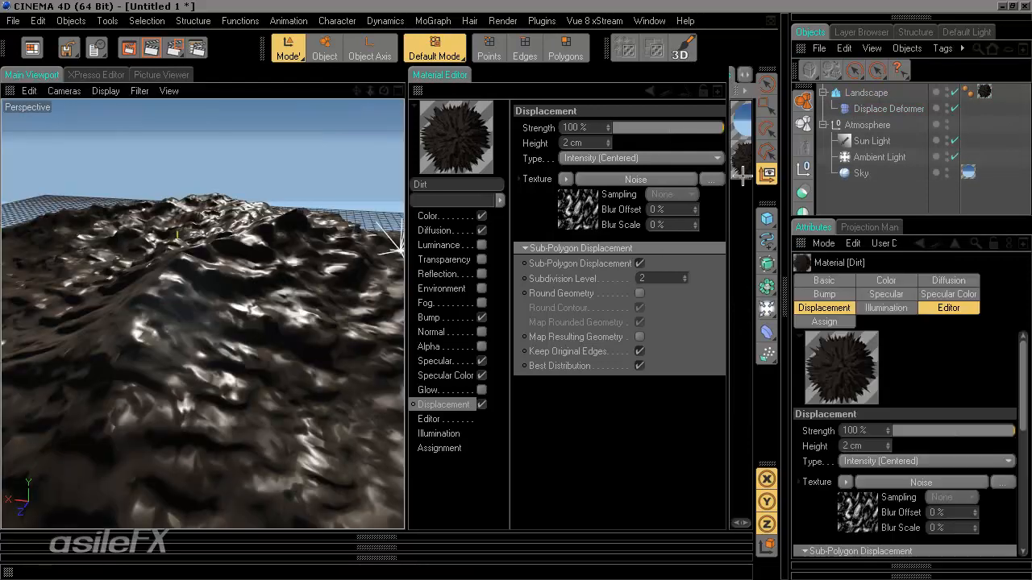
click(824, 280)
drag(1024, 442, 1023, 456)
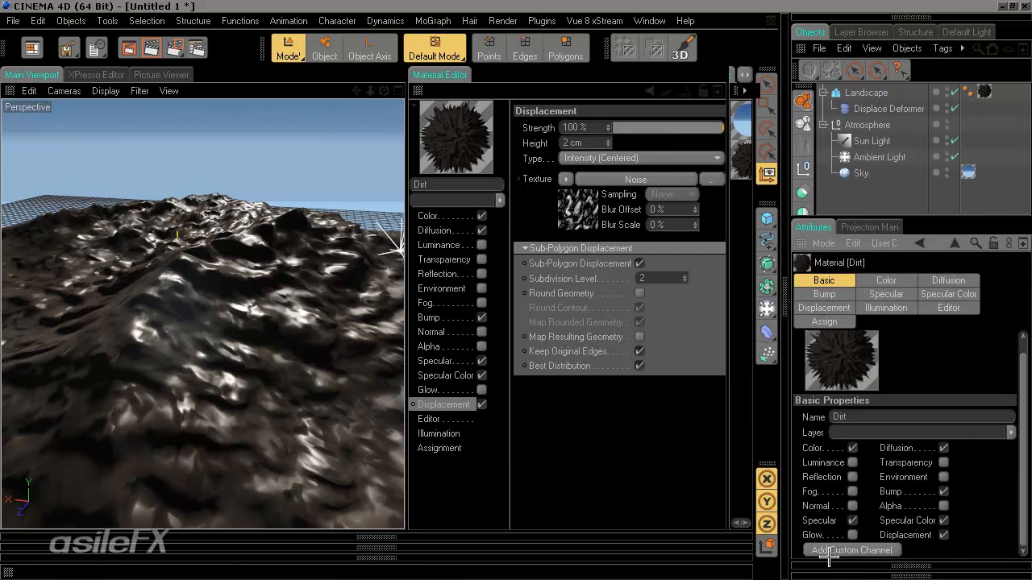
click(839, 548)
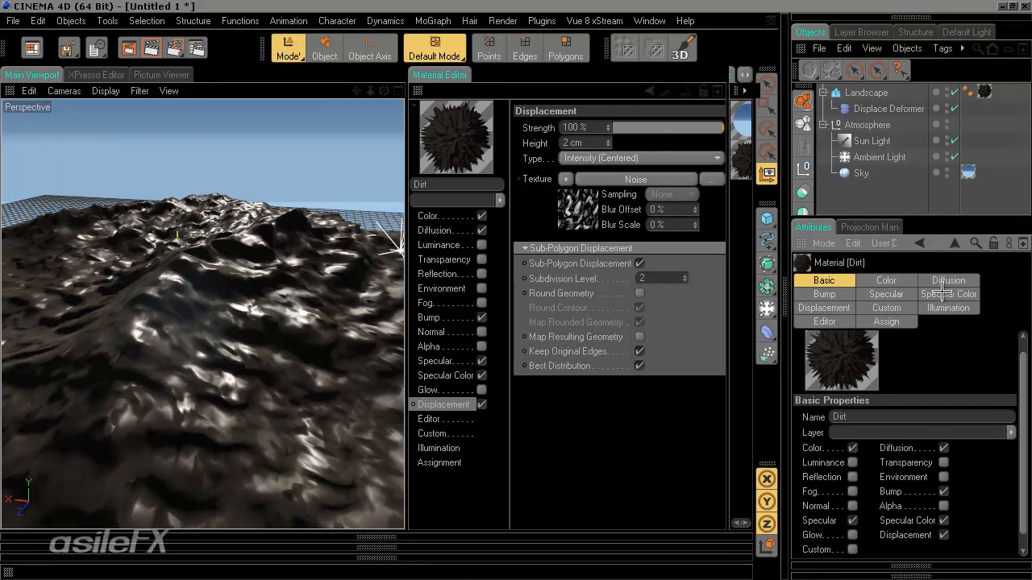
click(852, 549)
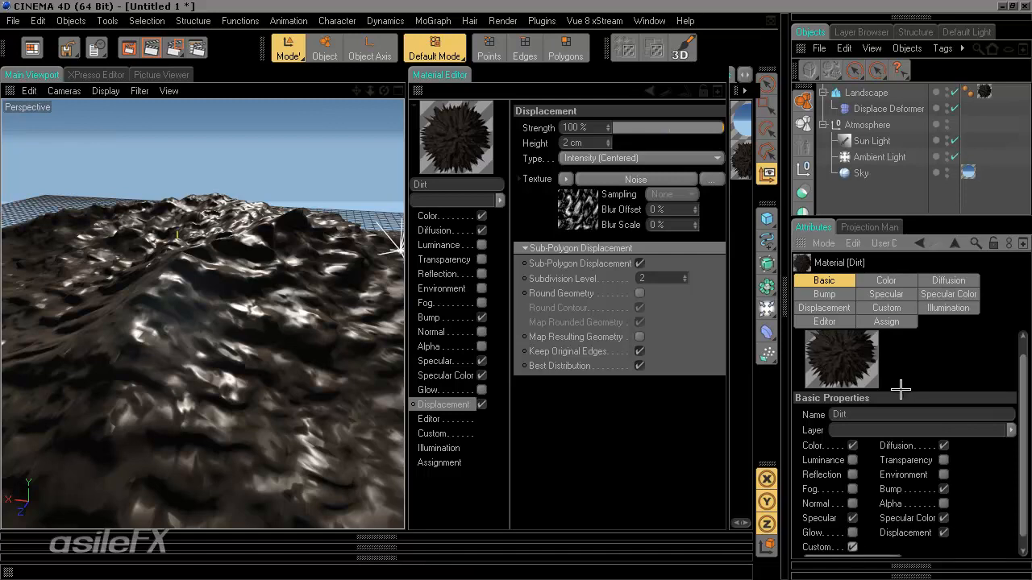
Examine the Displace Deformer's shading channel options and the shader choices for the Dirt material's custom channel.
click(863, 94)
click(879, 100)
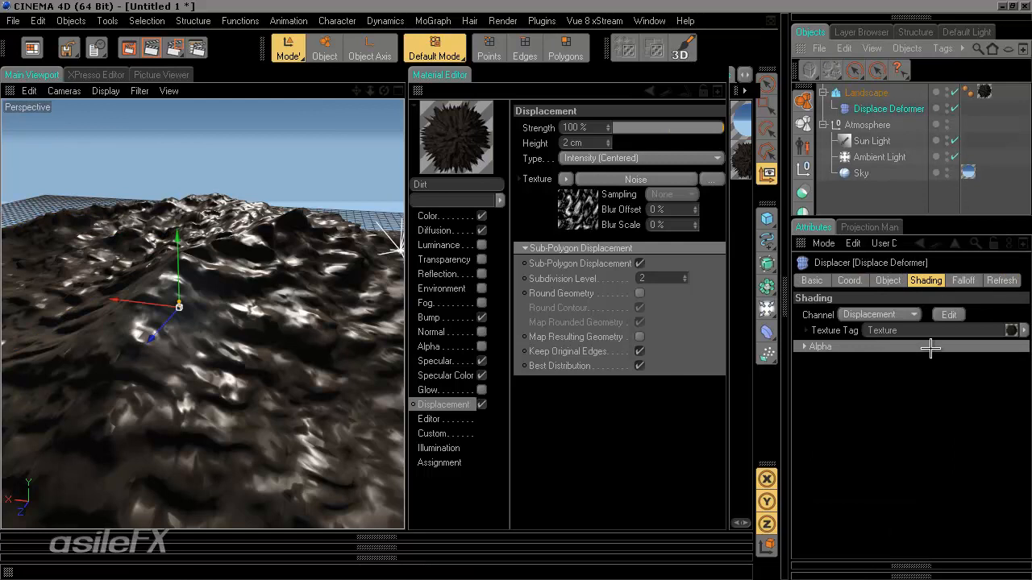
click(878, 315)
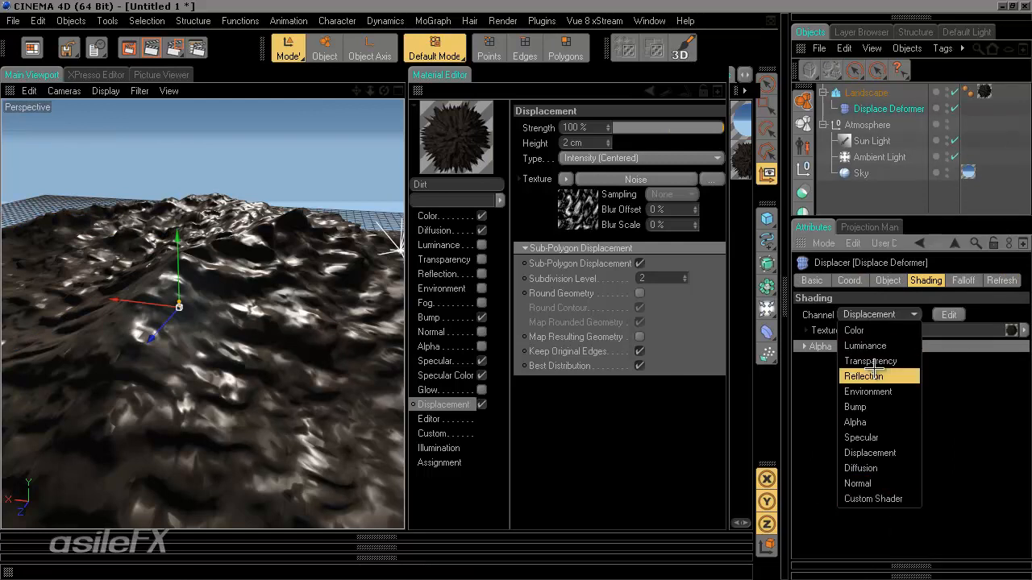
click(934, 416)
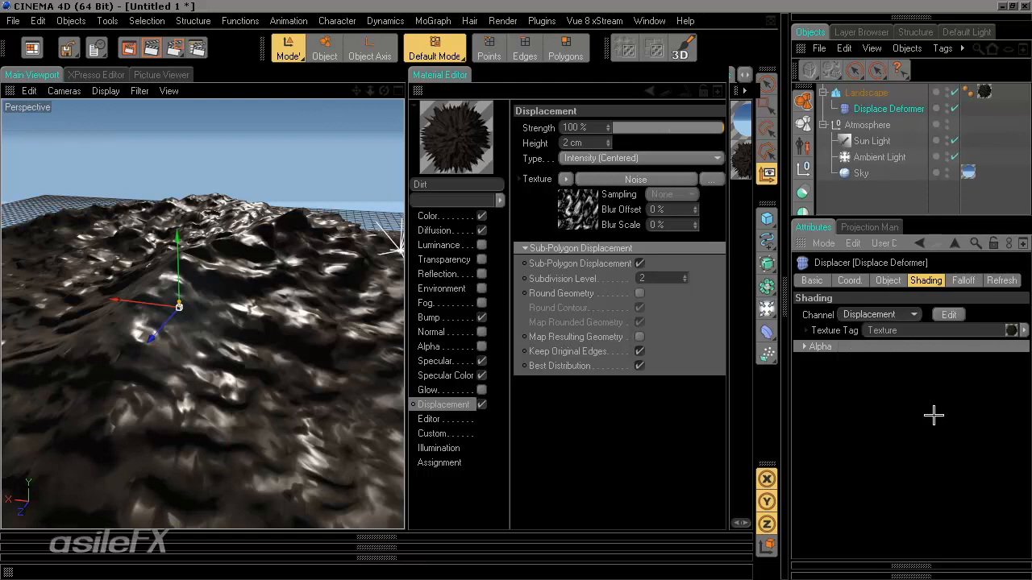
click(435, 437)
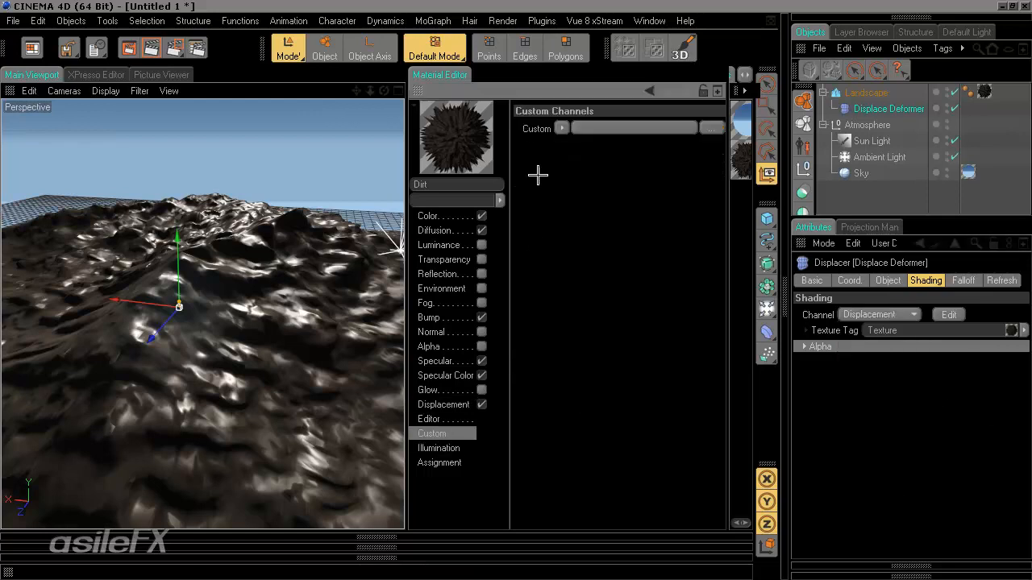
click(560, 129)
click(531, 194)
click(867, 190)
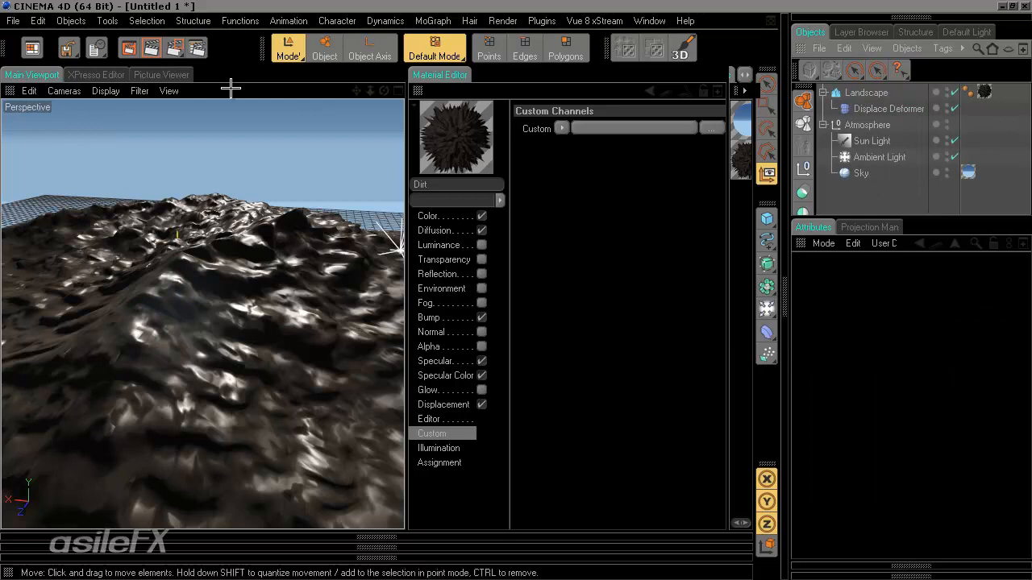
Collapse the material editor, frame the terrain slope from a new closer angle, and render it to the Picture Viewer.
middle_click(418, 91)
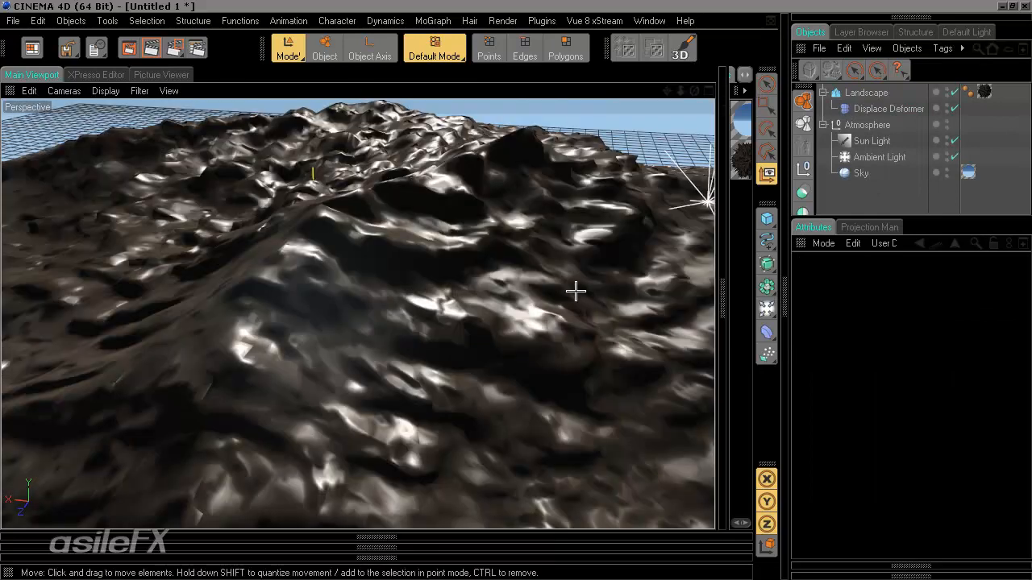
alt+drag(570, 336, 512, 289)
scroll(511, 288, up, 2)
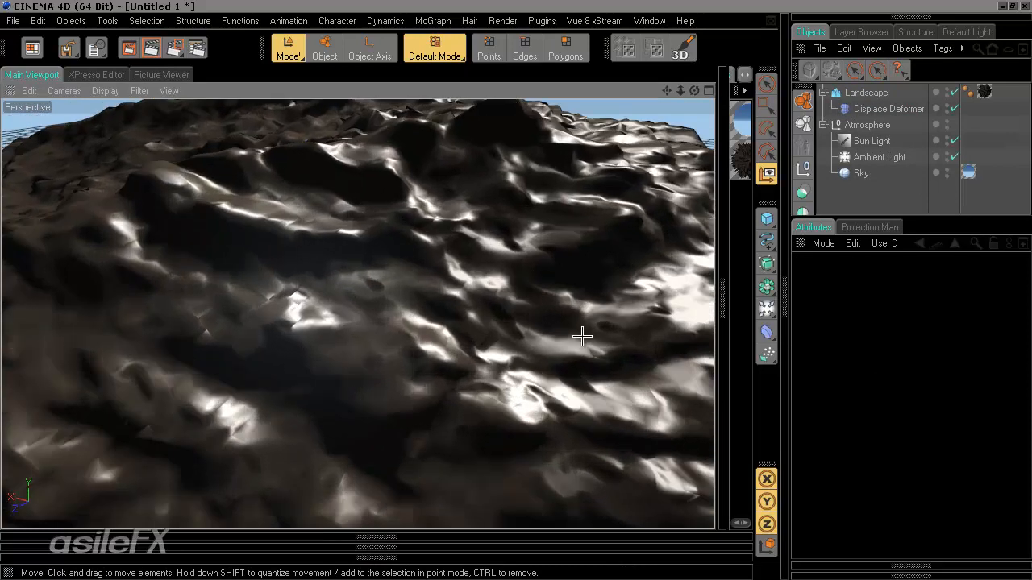
alt+drag(583, 336, 503, 285)
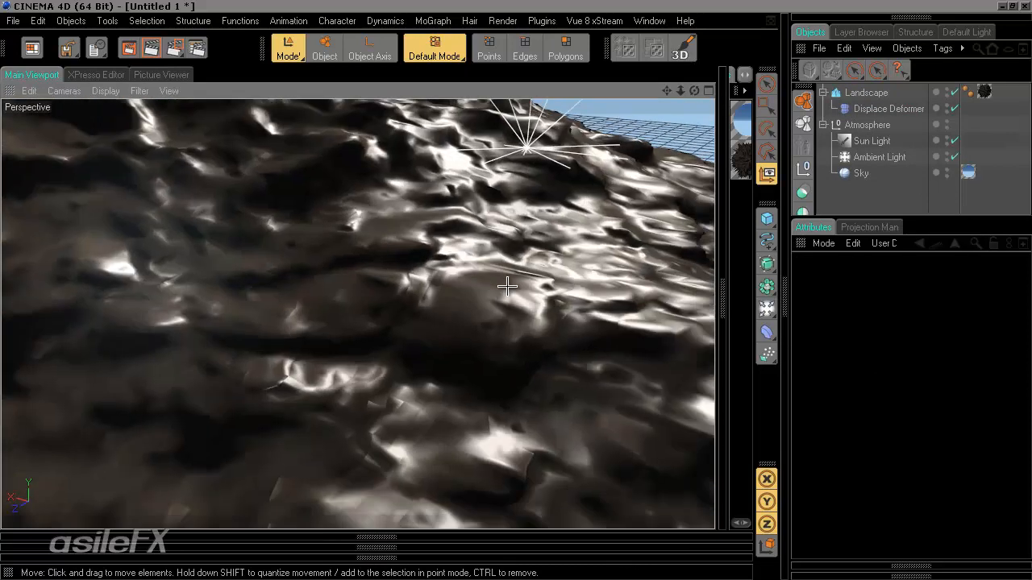
alt+drag(576, 309, 487, 315)
alt+drag(578, 340, 493, 286)
key(shift+r)
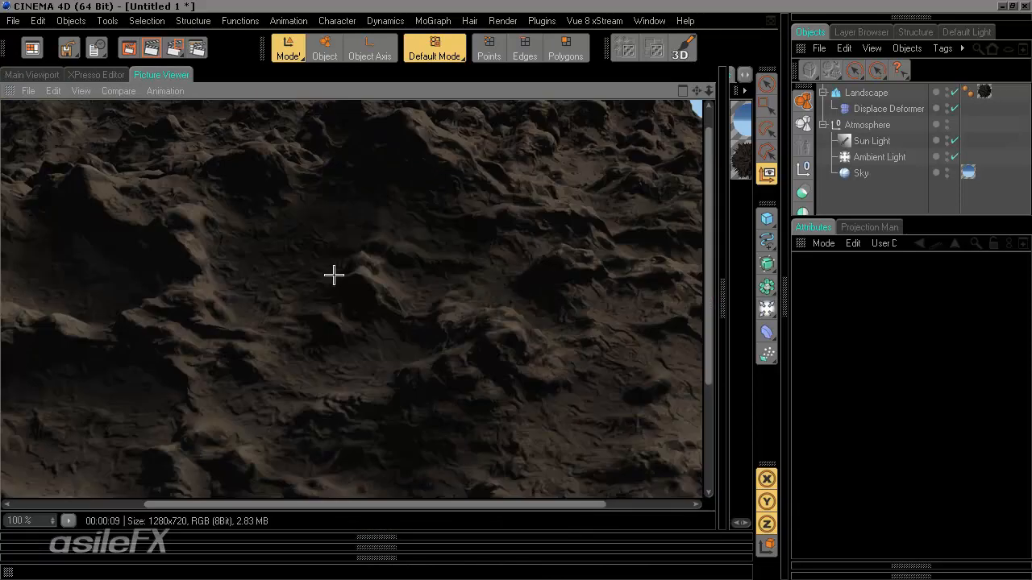
Compare the rendered slope in the Picture Viewer with the perspective viewport.
drag(331, 302, 412, 328)
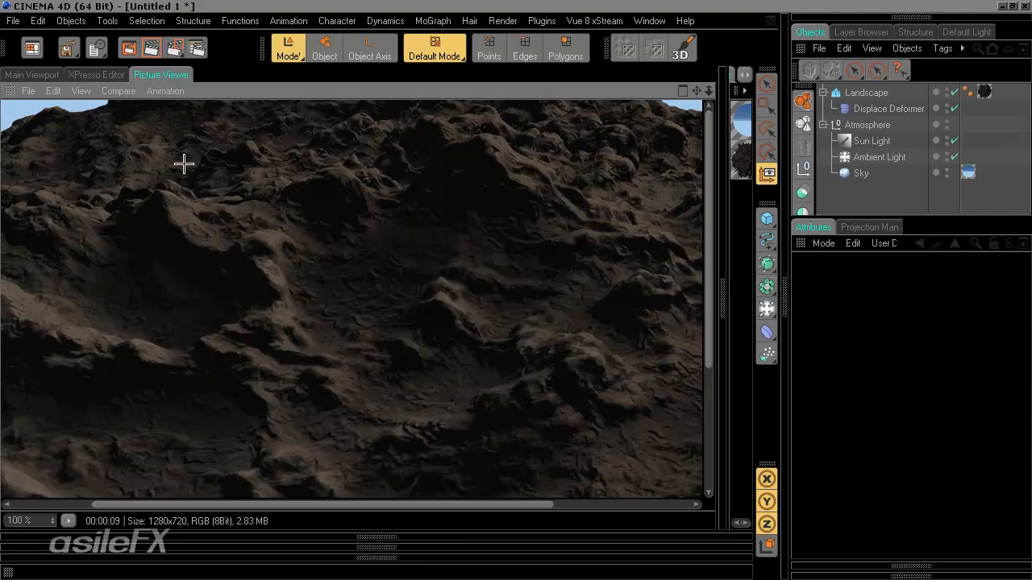
click(37, 75)
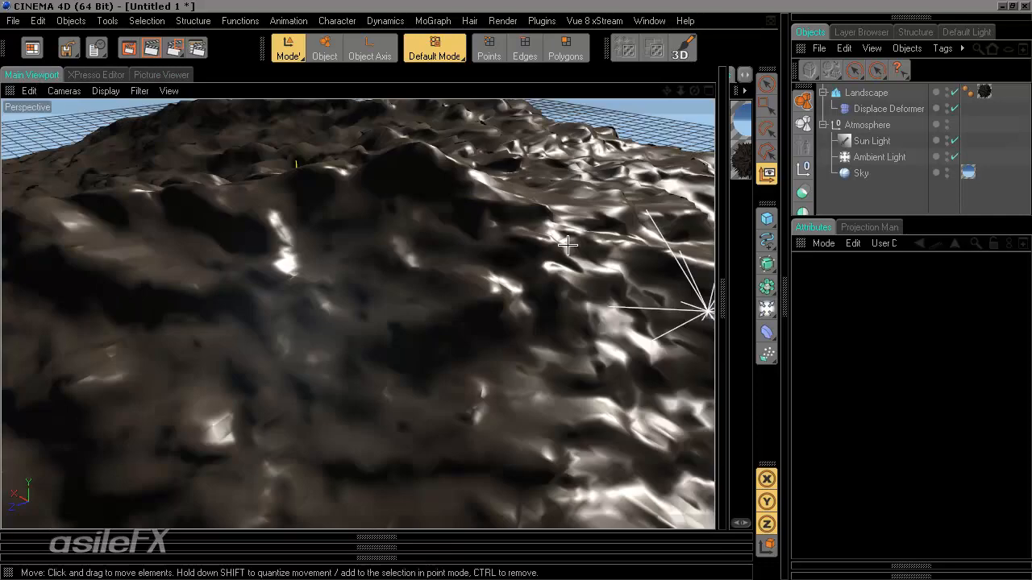
click(185, 75)
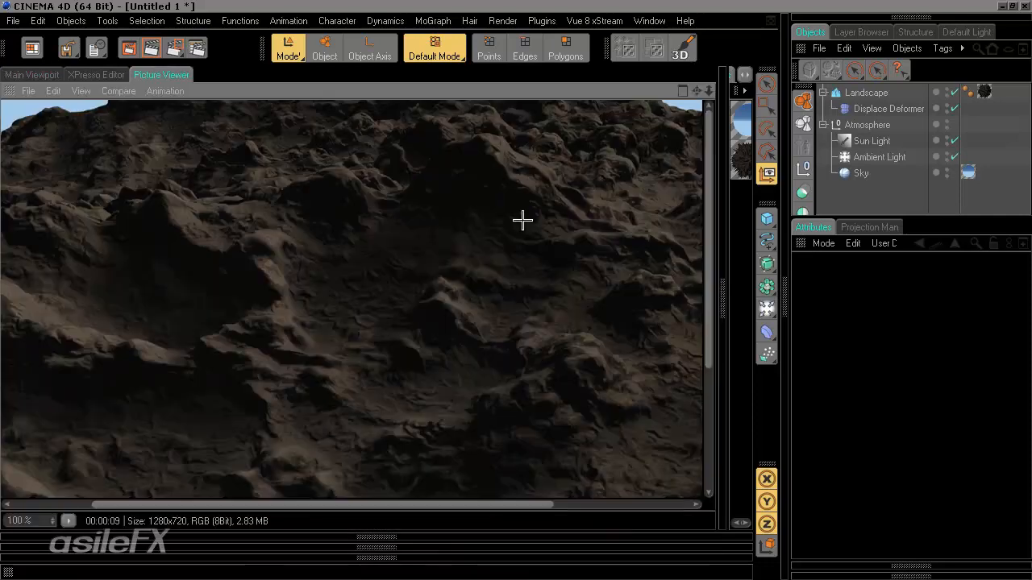
click(50, 75)
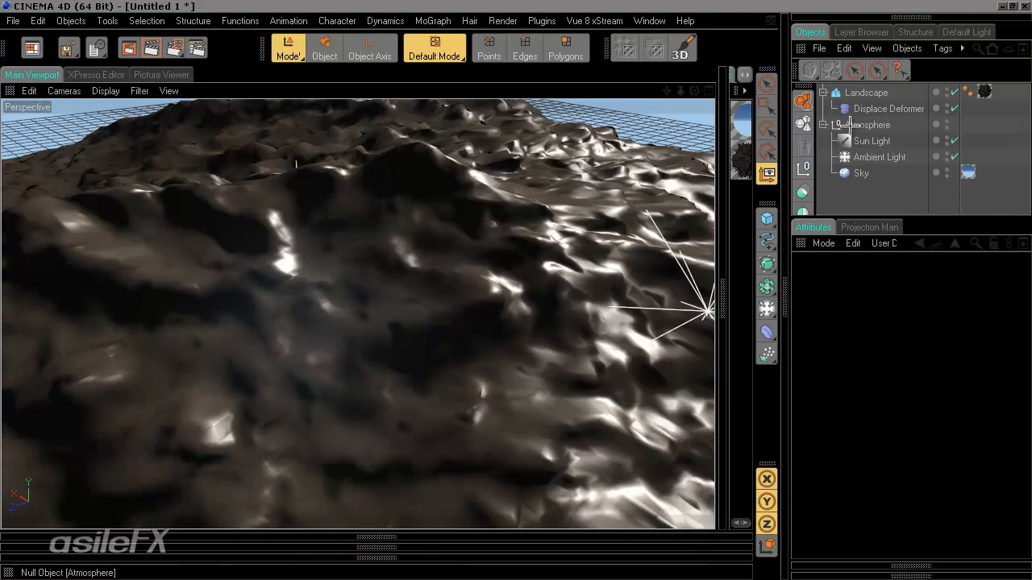
Add a Display tag to the Landscape and enable its level of detail at 25%.
click(865, 92)
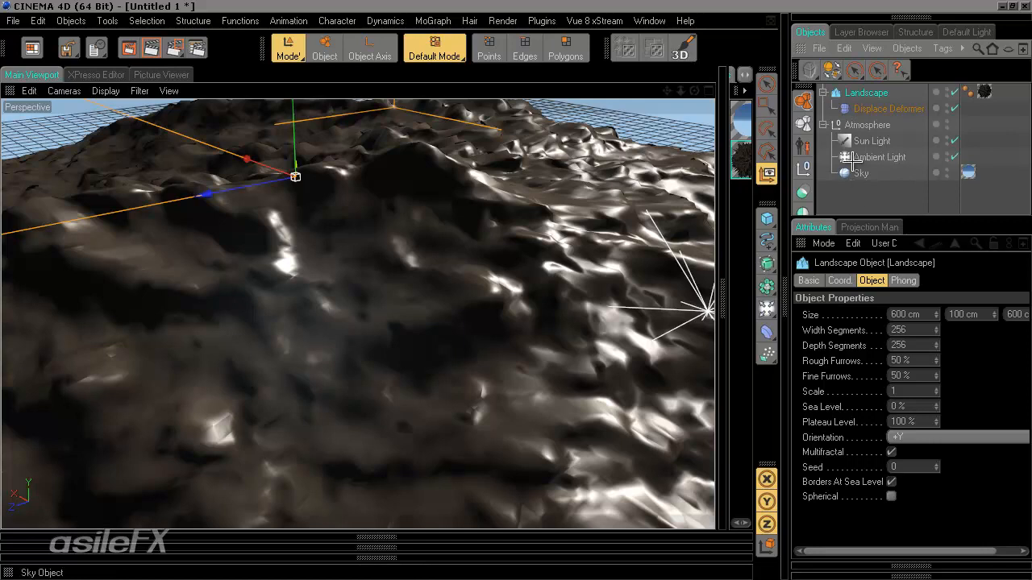
right_click(871, 101)
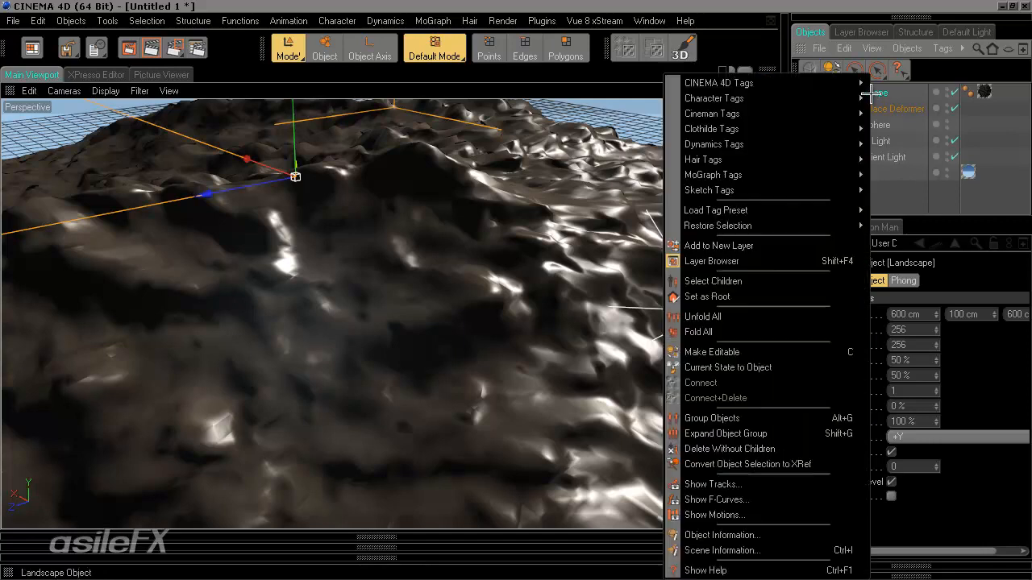
mouse_move(839, 83)
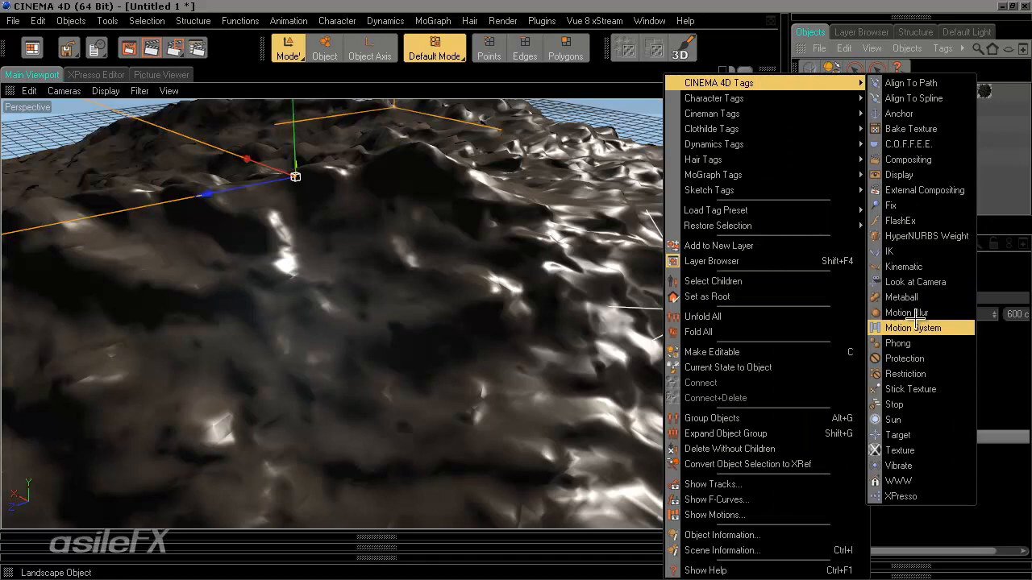
click(914, 174)
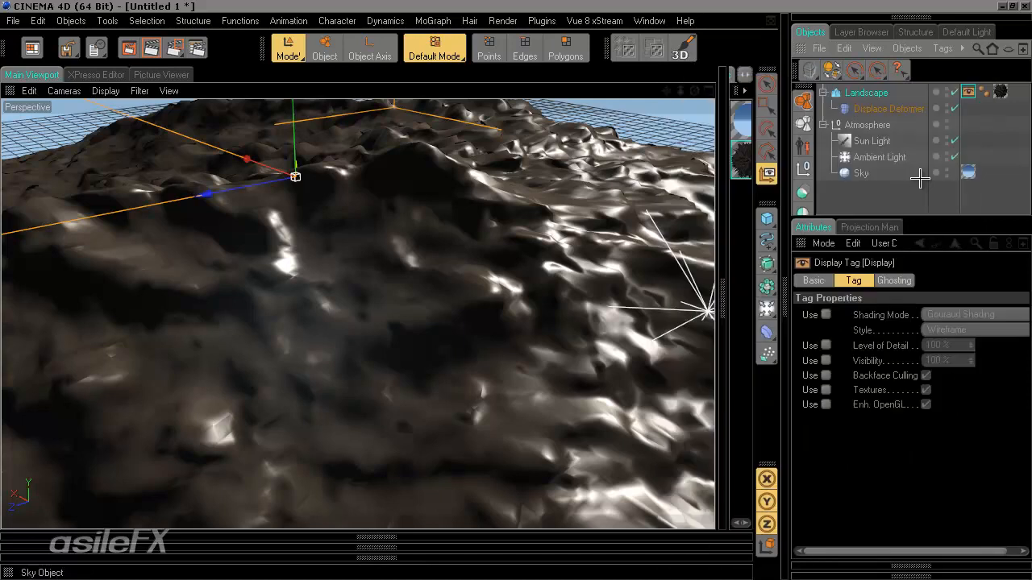
click(826, 345)
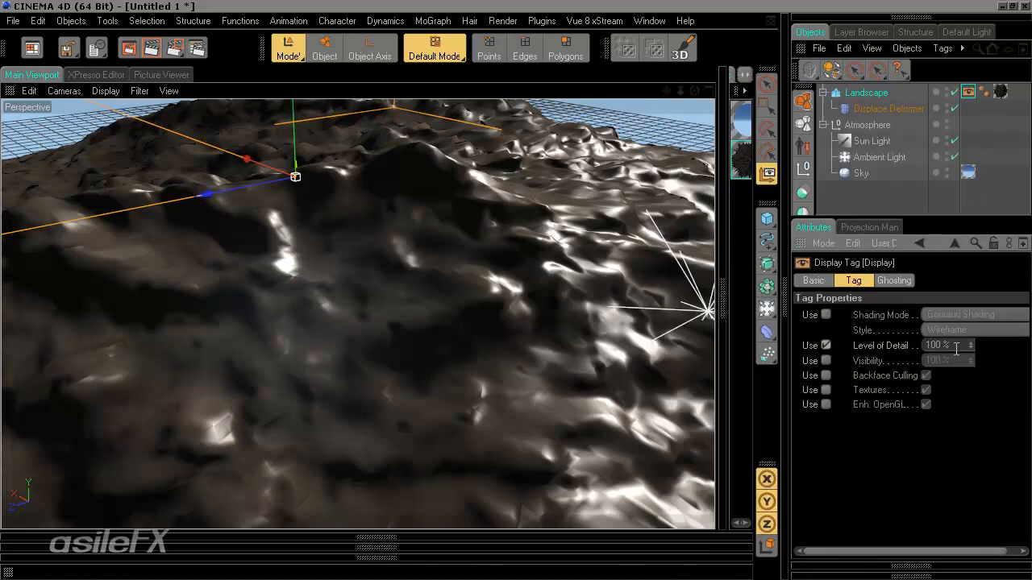
drag(956, 349, 899, 365)
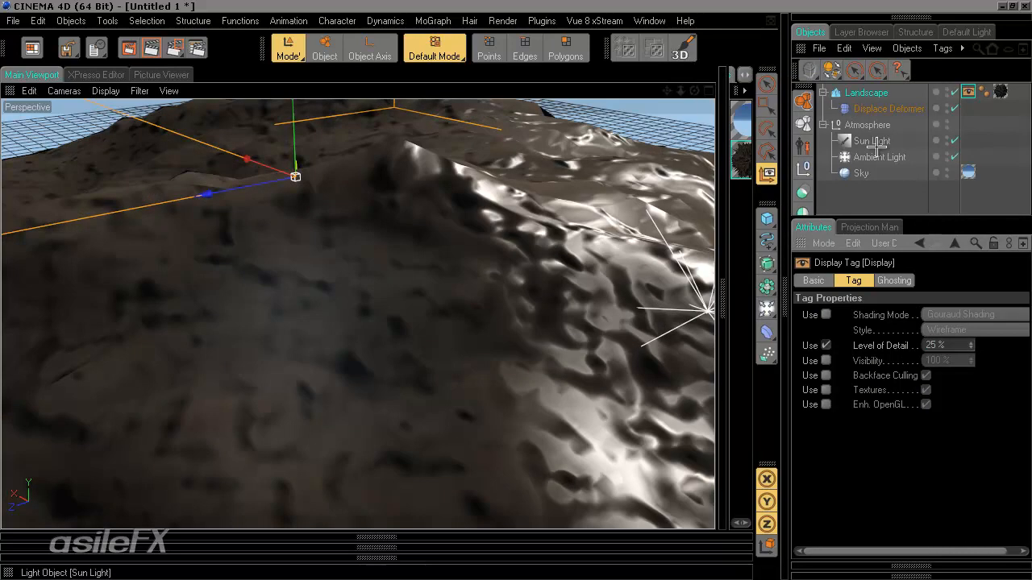
Set the Landscape's width and depth segments to 1000 each, and deselect the object.
click(878, 92)
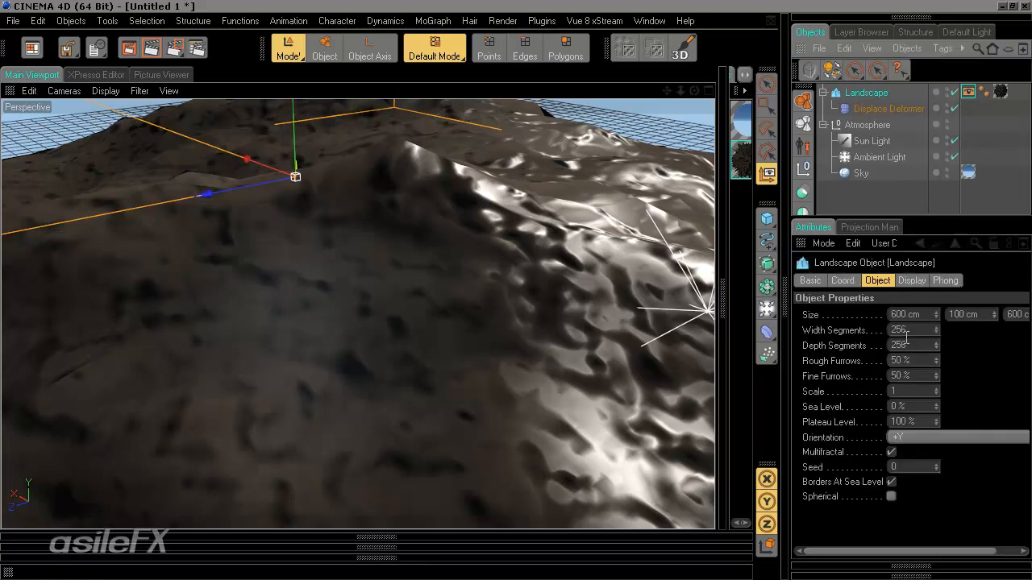
drag(916, 331, 861, 339)
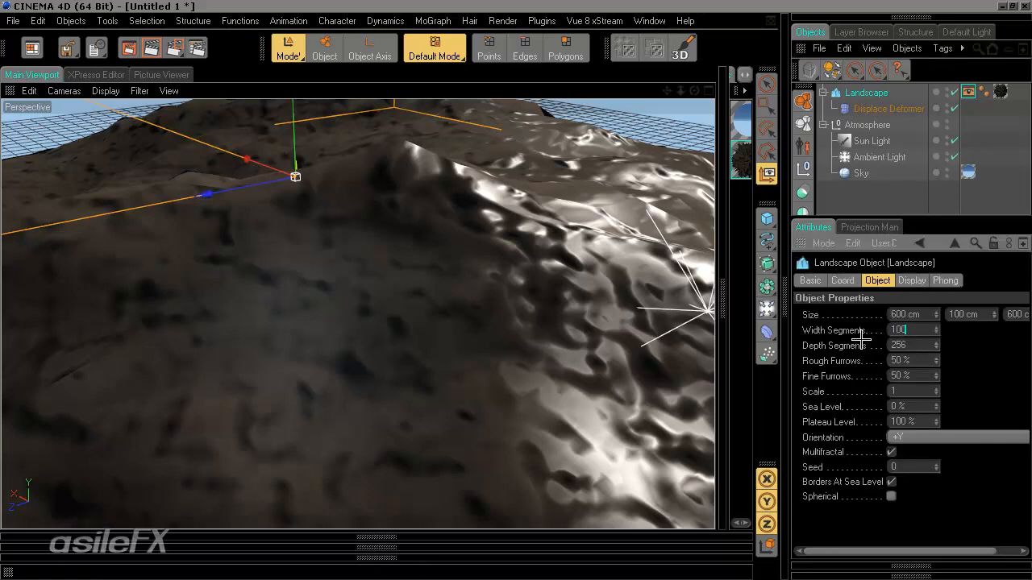
text(100)
key(Return)
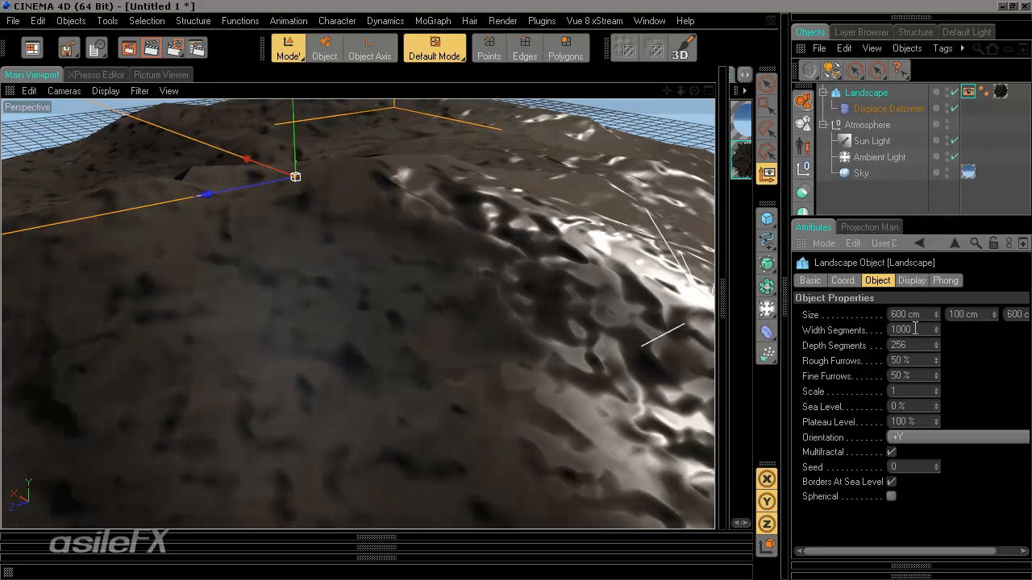
key(Tab)
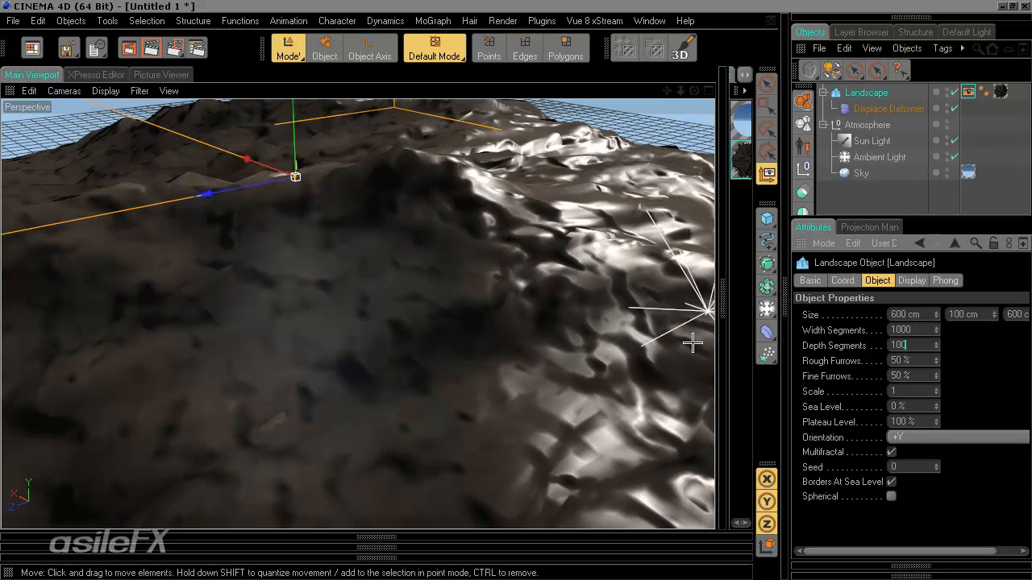
click(886, 194)
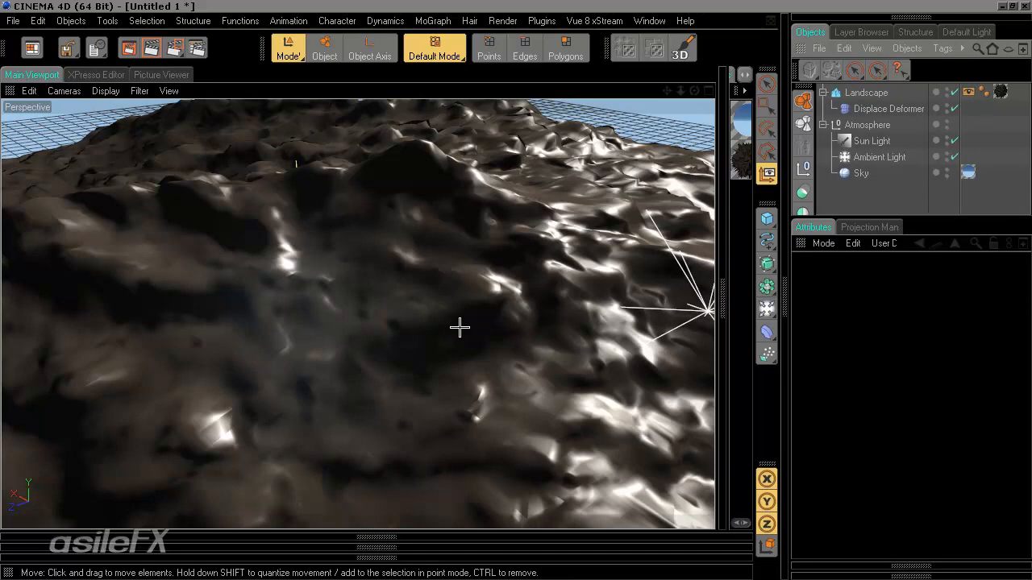
Render the denser terrain to the Picture Viewer and inspect the fine rock detail across the slope up close.
click(129, 48)
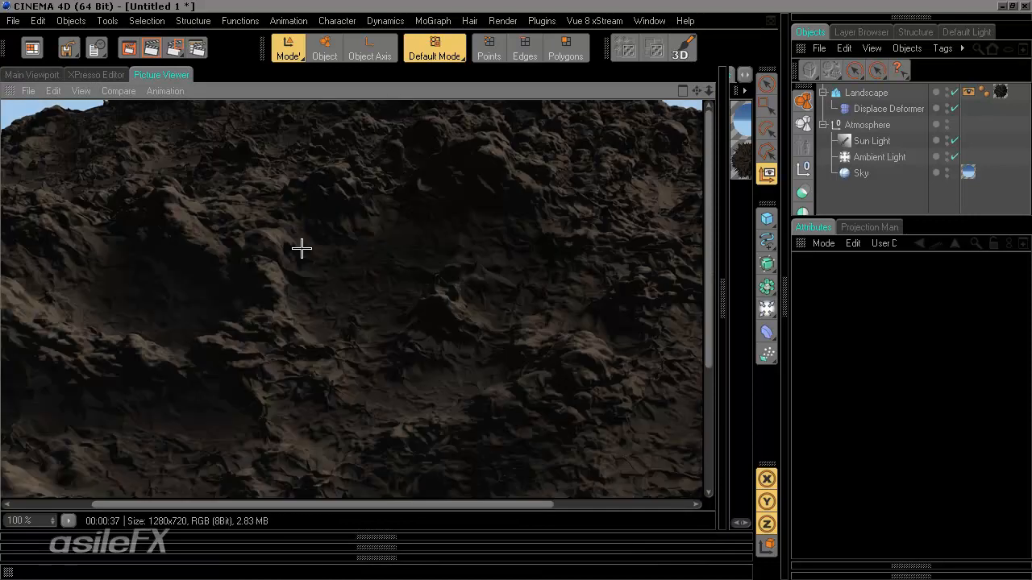
drag(557, 396, 339, 212)
scroll(540, 376, up, 4)
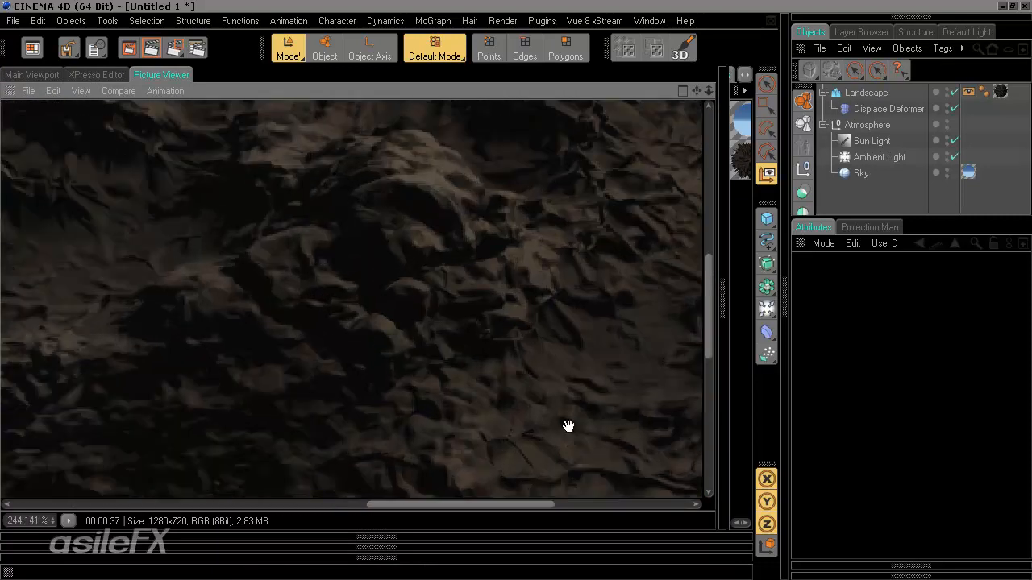
drag(569, 424, 221, 65)
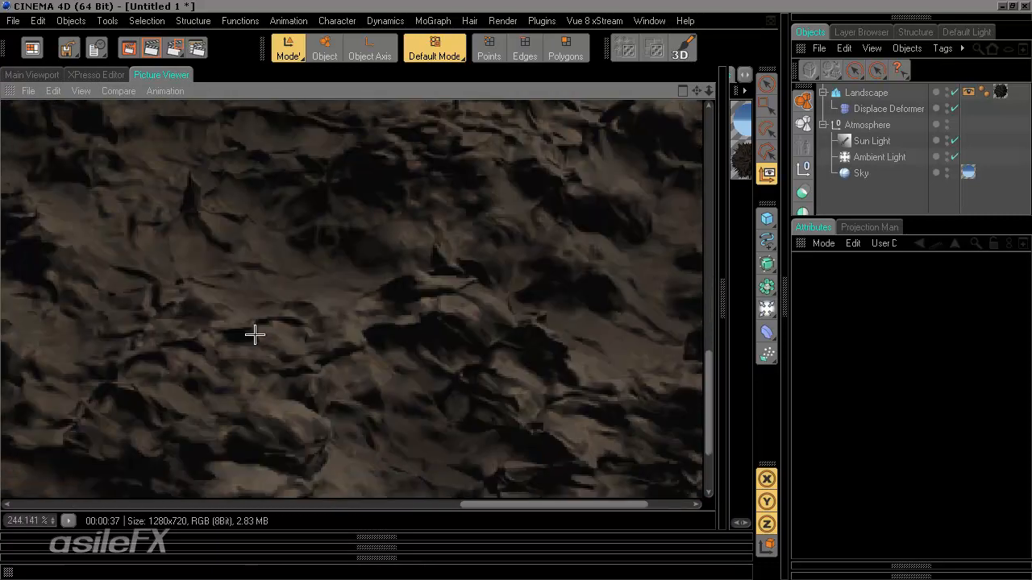
drag(250, 267, 439, 274)
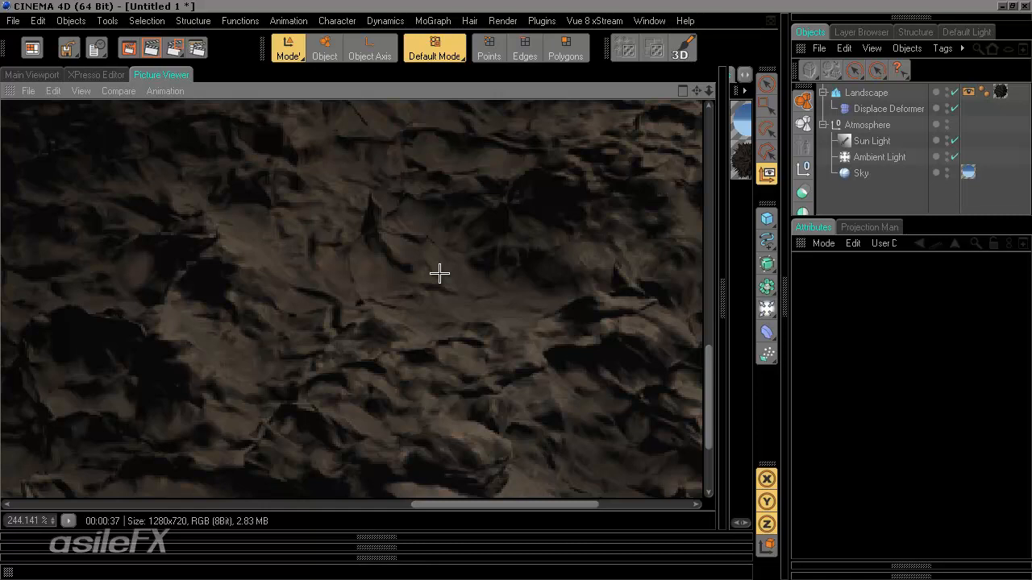
drag(438, 272, 283, 395)
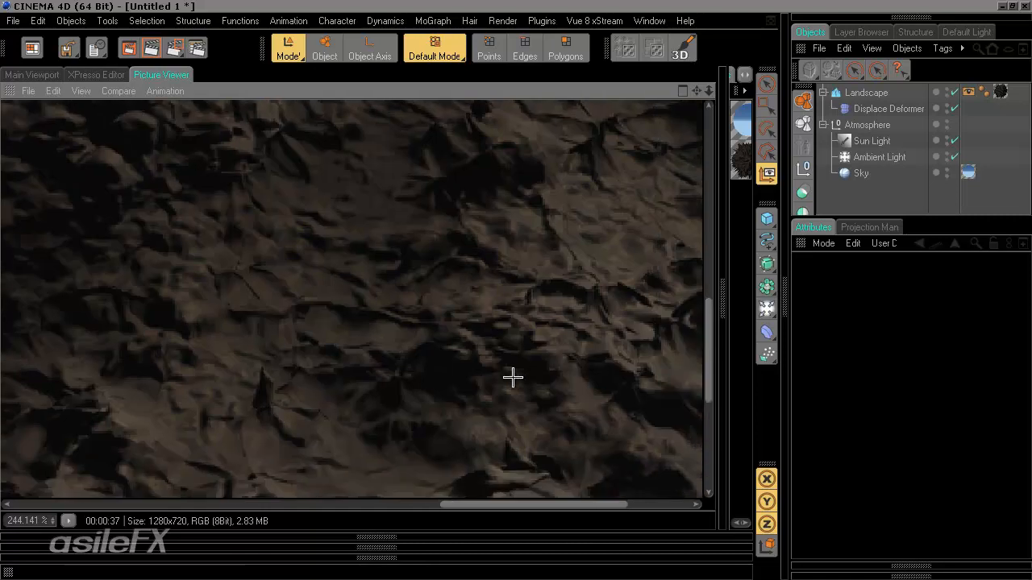
scroll(513, 377, down, 2)
scroll(435, 388, down, 2)
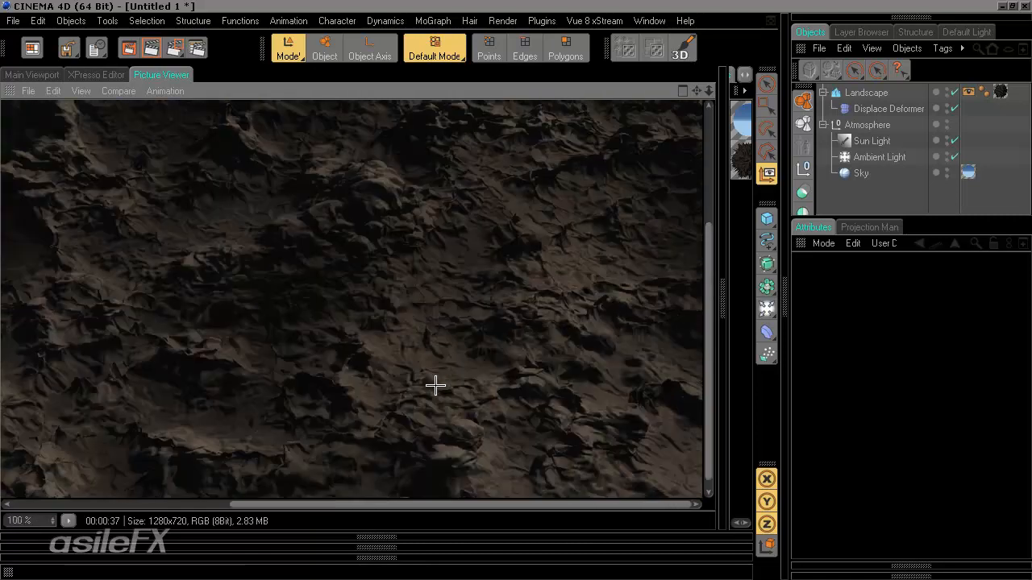
mouse_move(438, 375)
mouse_down()
mouse_move(449, 362)
mouse_move(451, 386)
mouse_up()
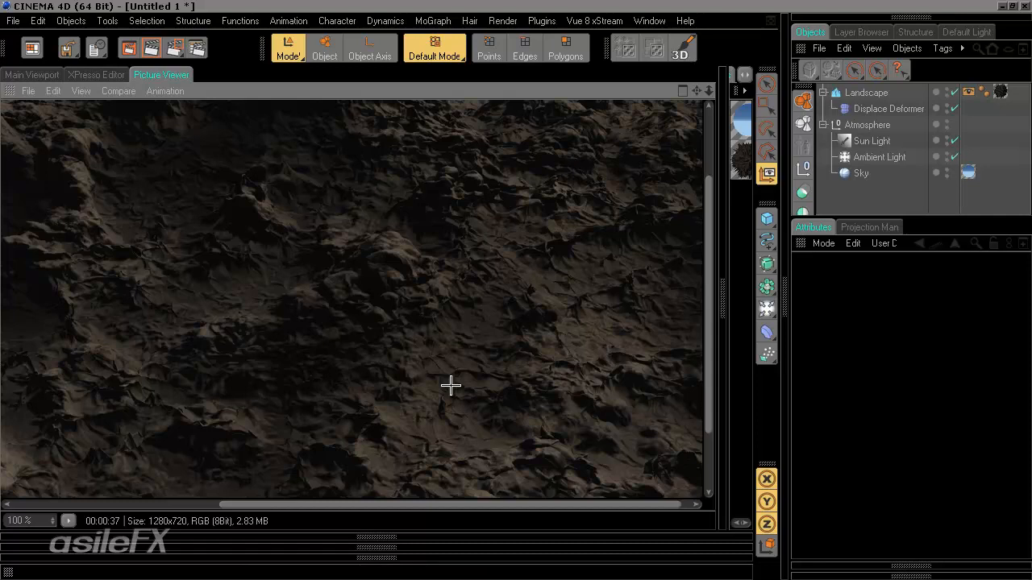
Set the Dirt material's displacement type to Intensity and its sub-polygon subdivision level to 1.
drag(451, 386, 495, 263)
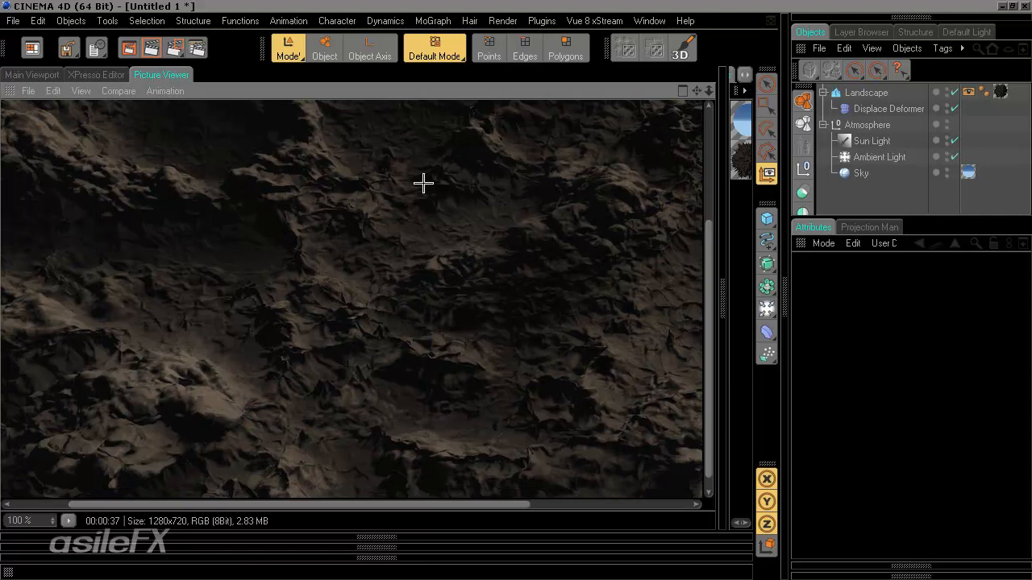
drag(424, 182, 425, 395)
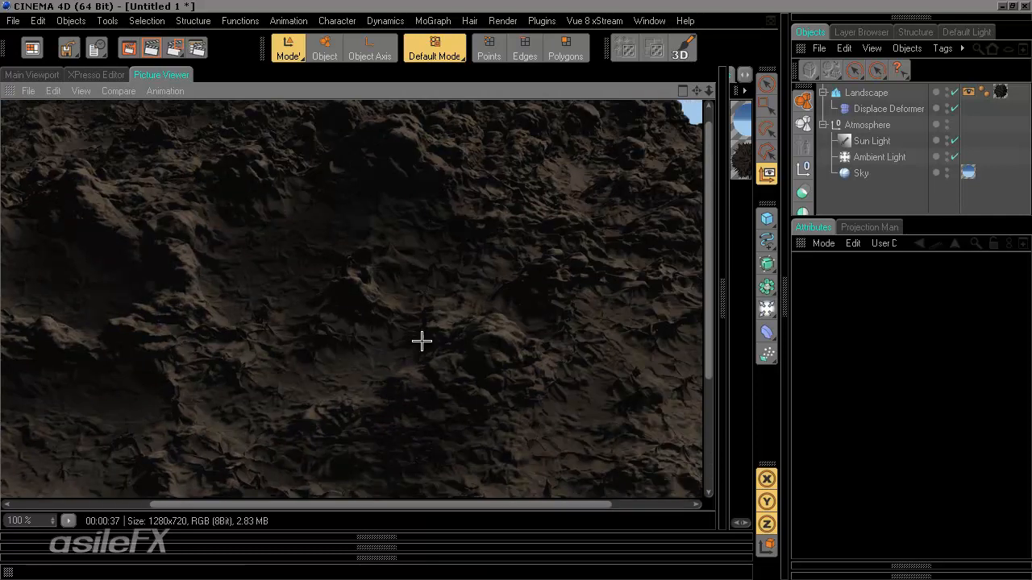
drag(421, 341, 476, 349)
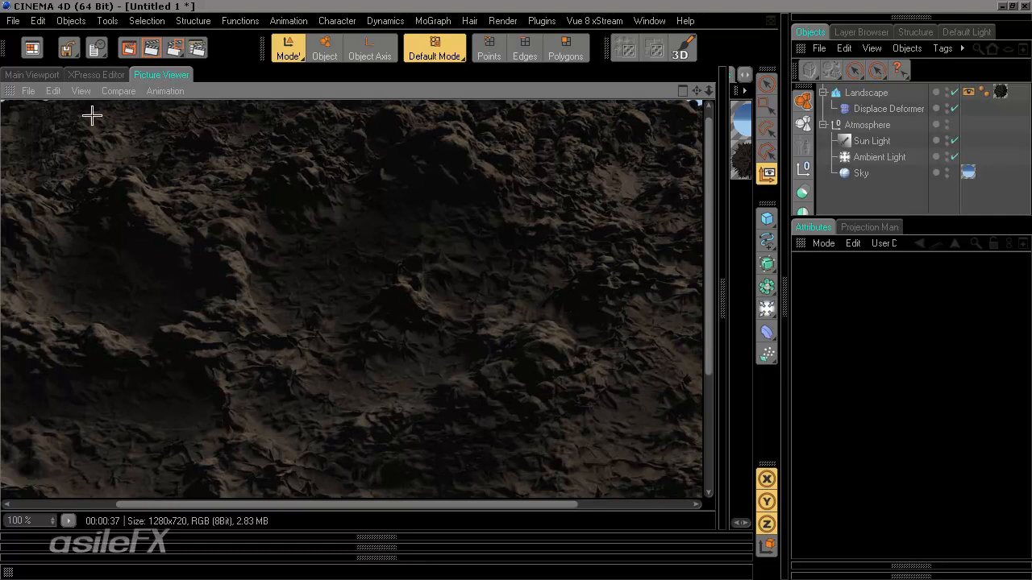
click(40, 74)
click(724, 298)
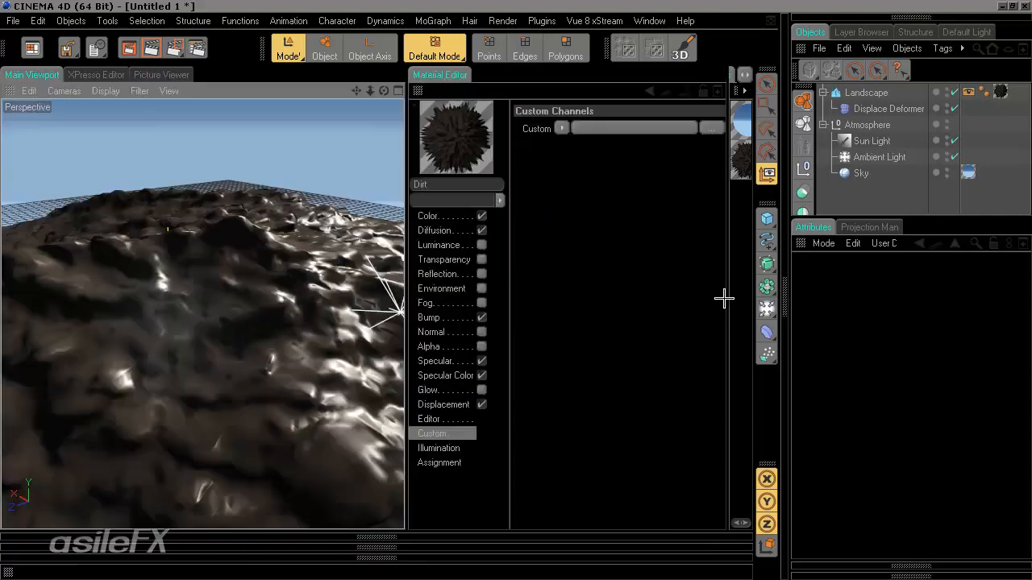
click(451, 403)
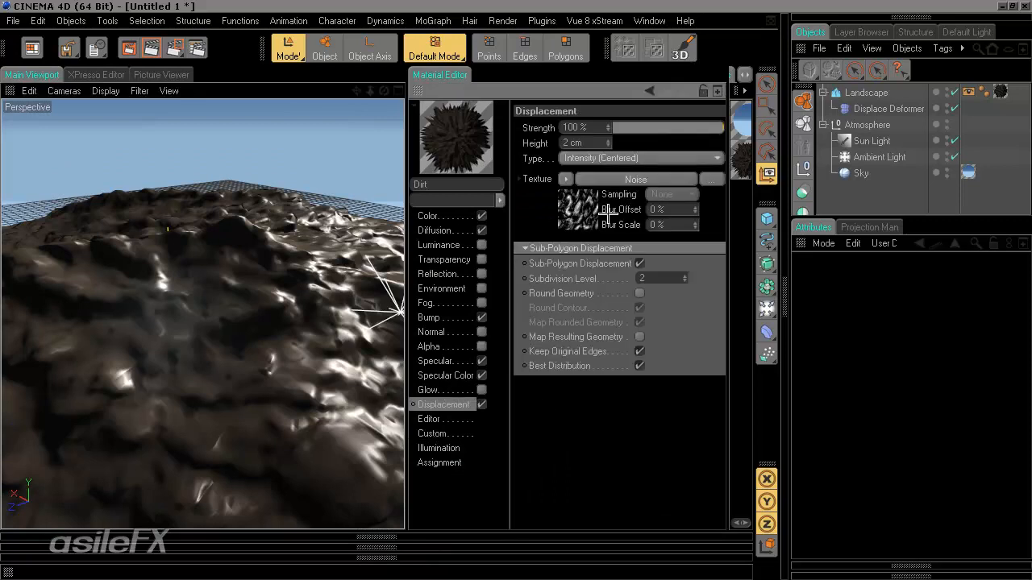
click(611, 158)
click(631, 176)
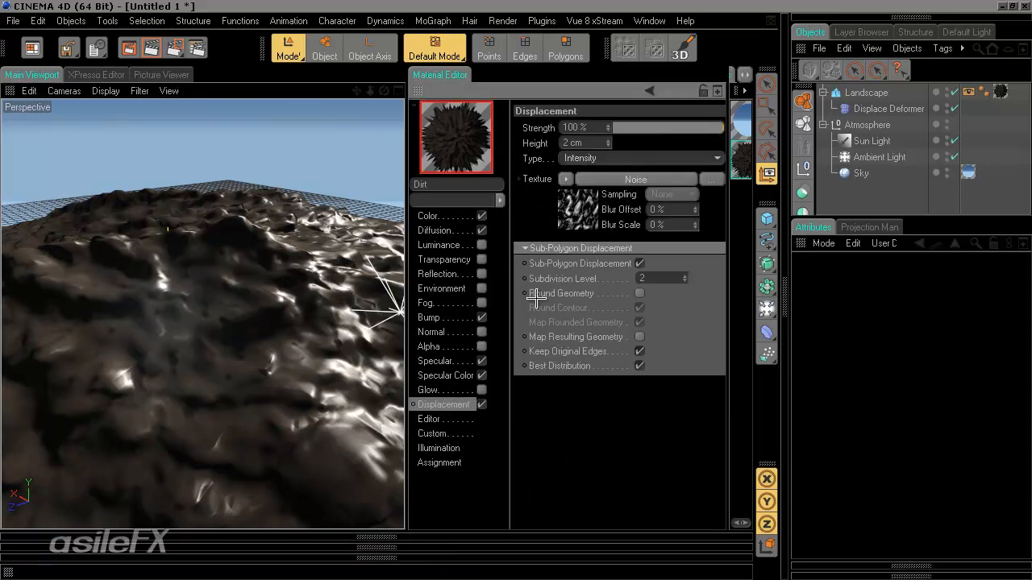
click(653, 278)
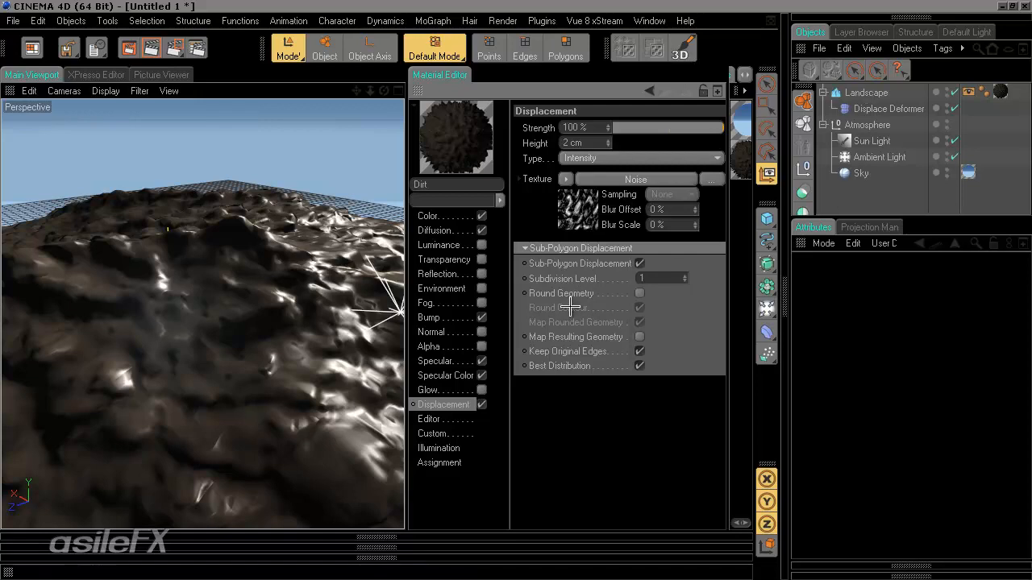
click(666, 274)
Render the terrain to the Picture Viewer and examine the displaced rock detail across the slope at several magnifications.
click(174, 50)
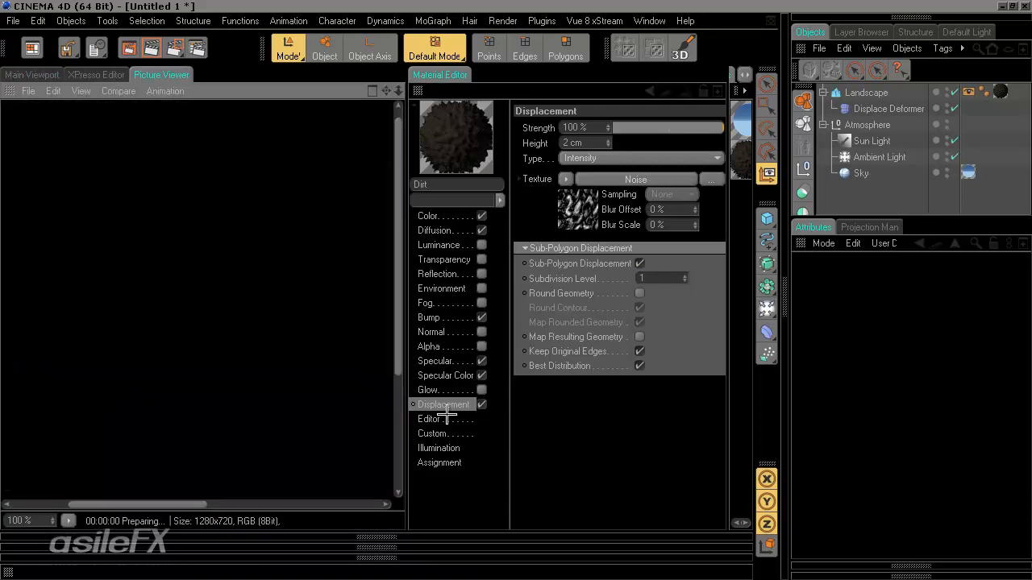
drag(409, 307, 579, 310)
middle_click(586, 91)
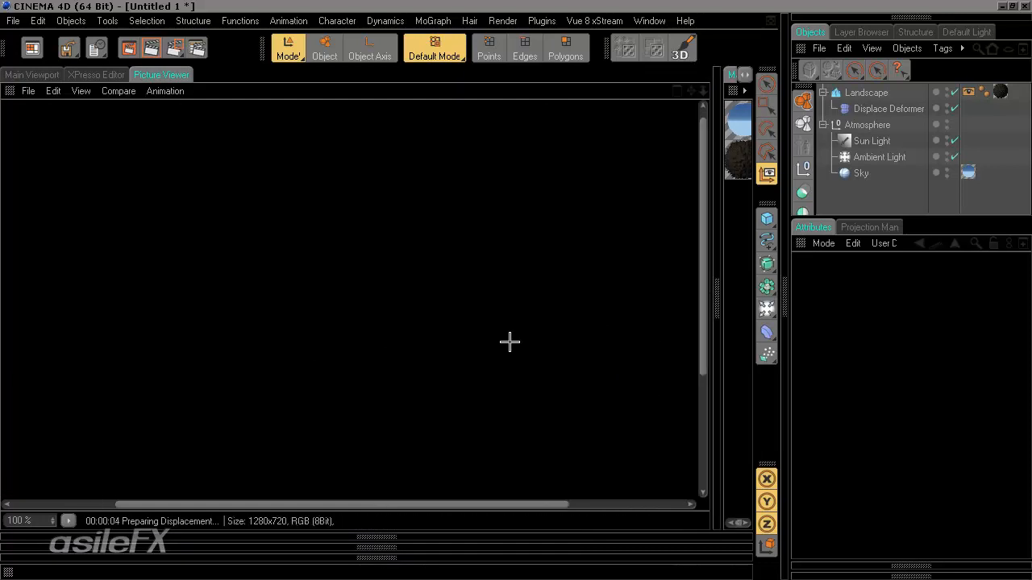
scroll(431, 374, down, 3)
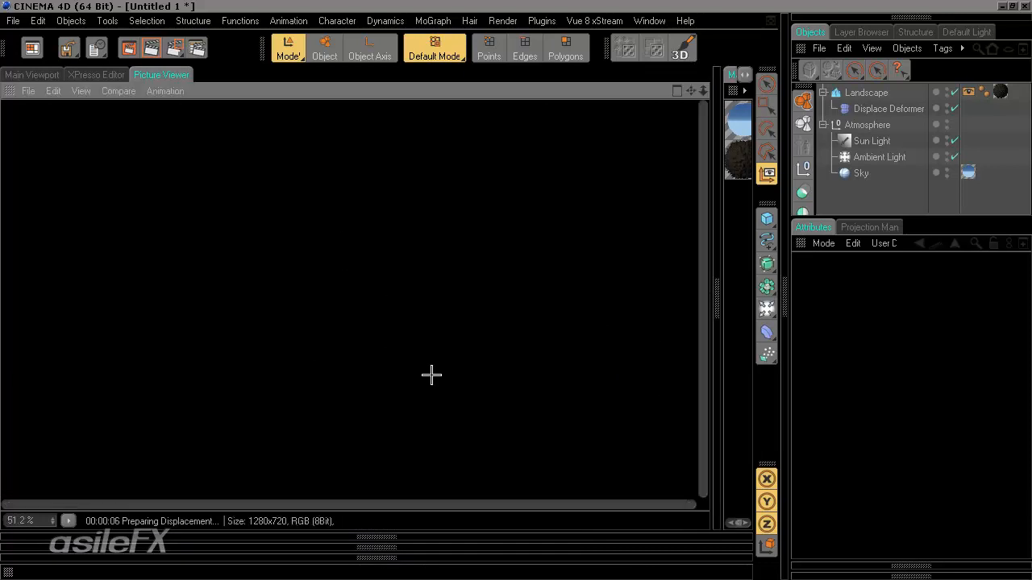
scroll(432, 374, up, 2)
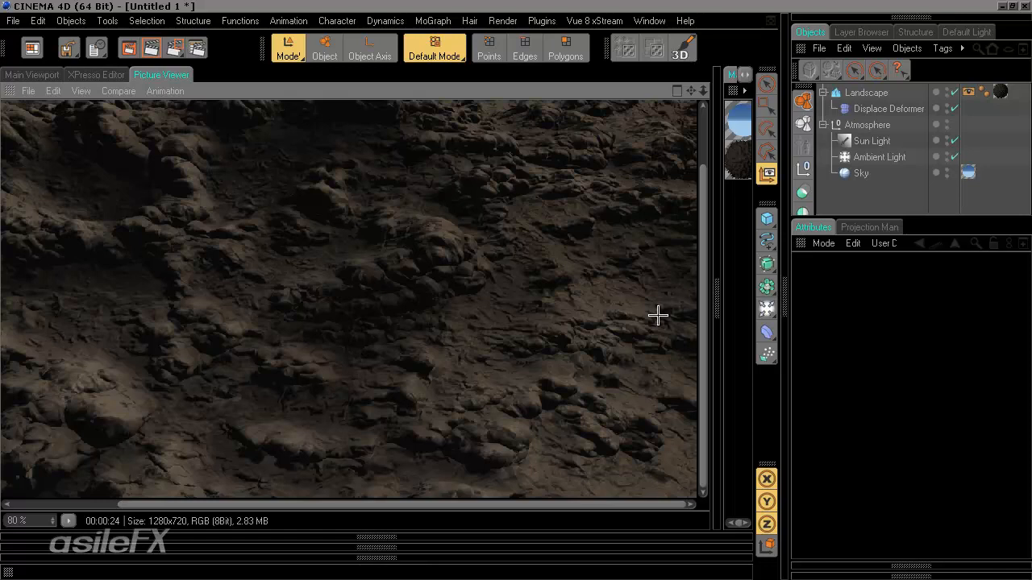
drag(626, 320, 537, 387)
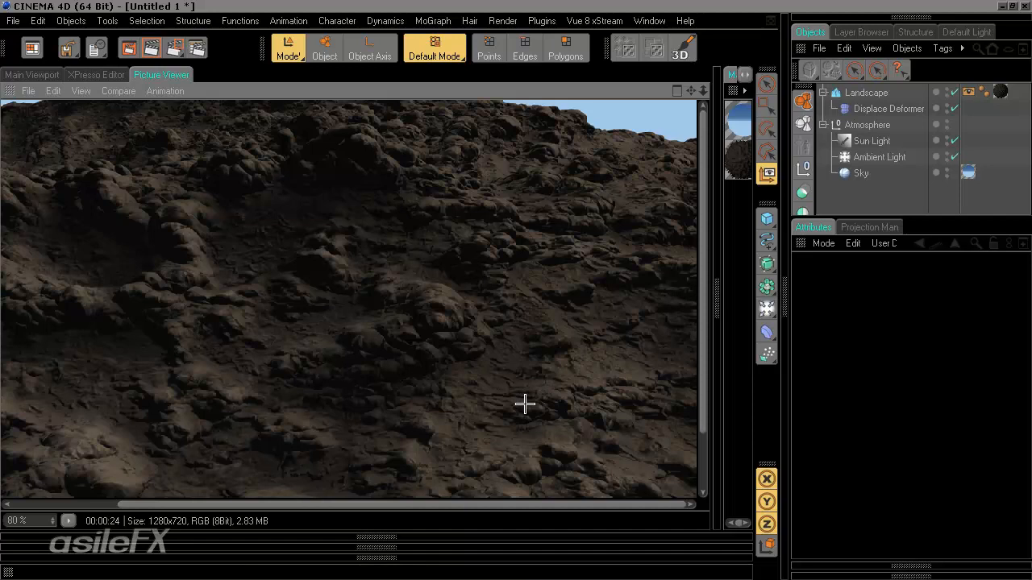
drag(527, 357, 583, 308)
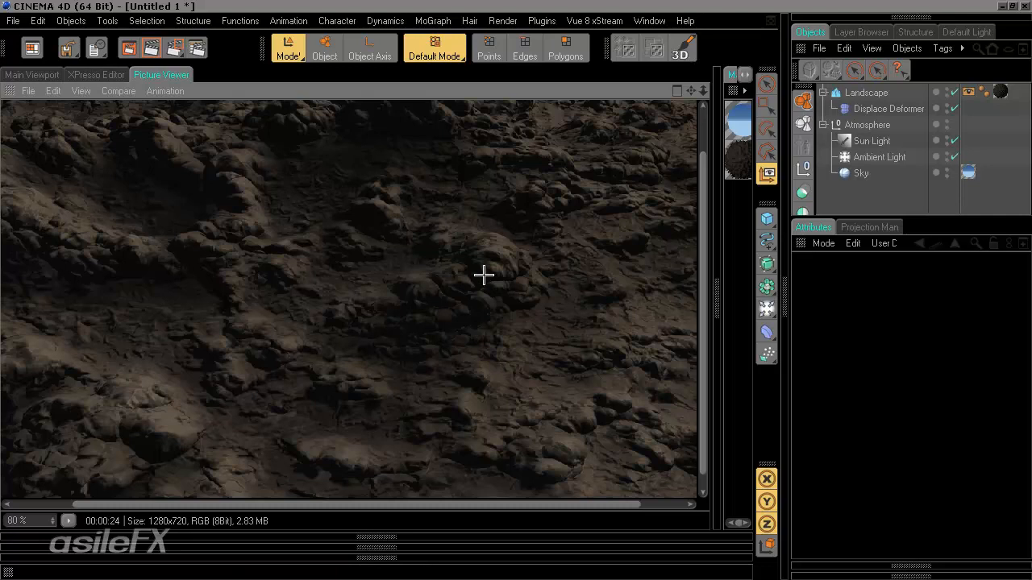
scroll(511, 350, up, 4)
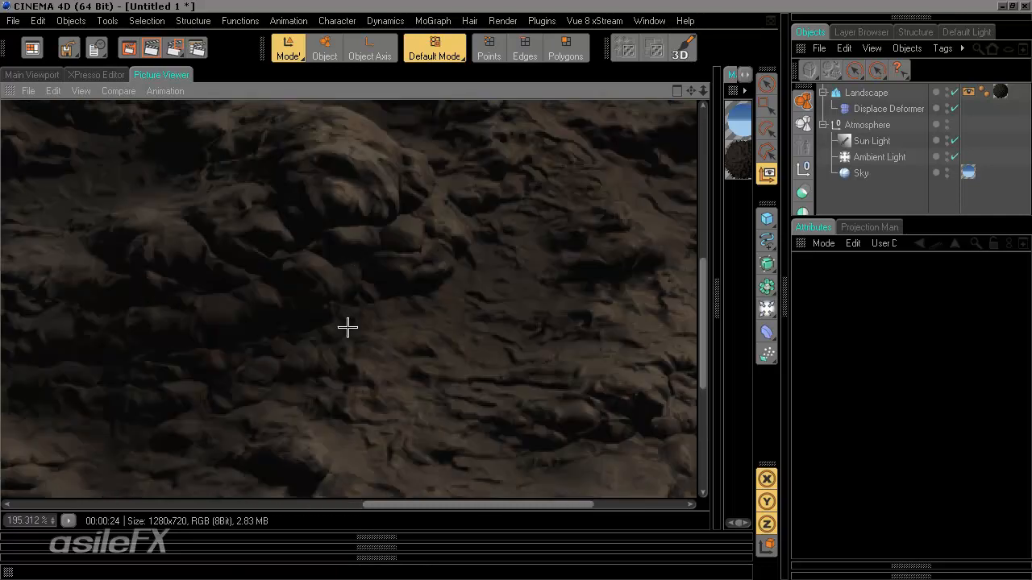
drag(339, 395, 182, 127)
drag(403, 232, 504, 435)
scroll(558, 368, down, 3)
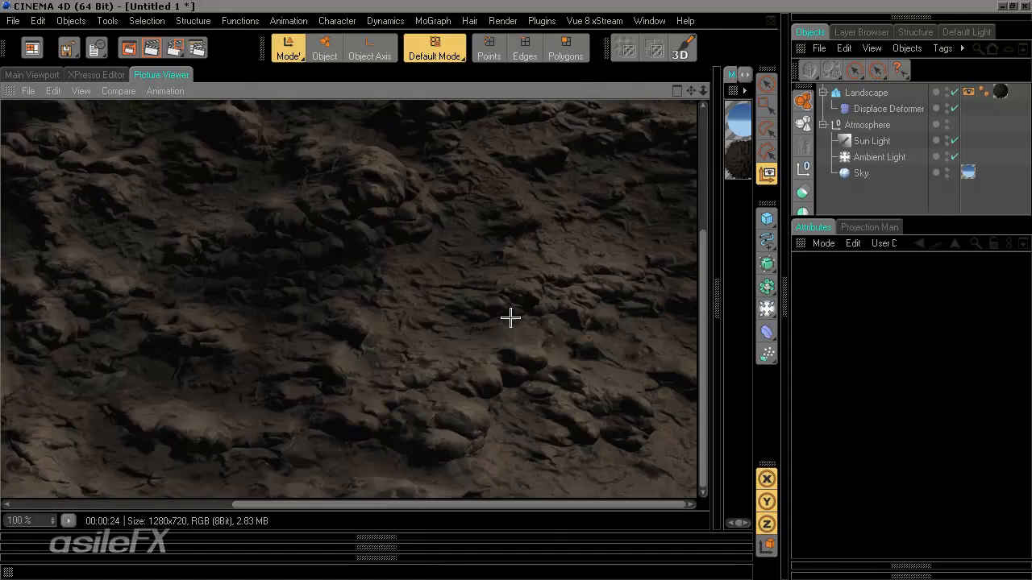
drag(511, 315, 640, 449)
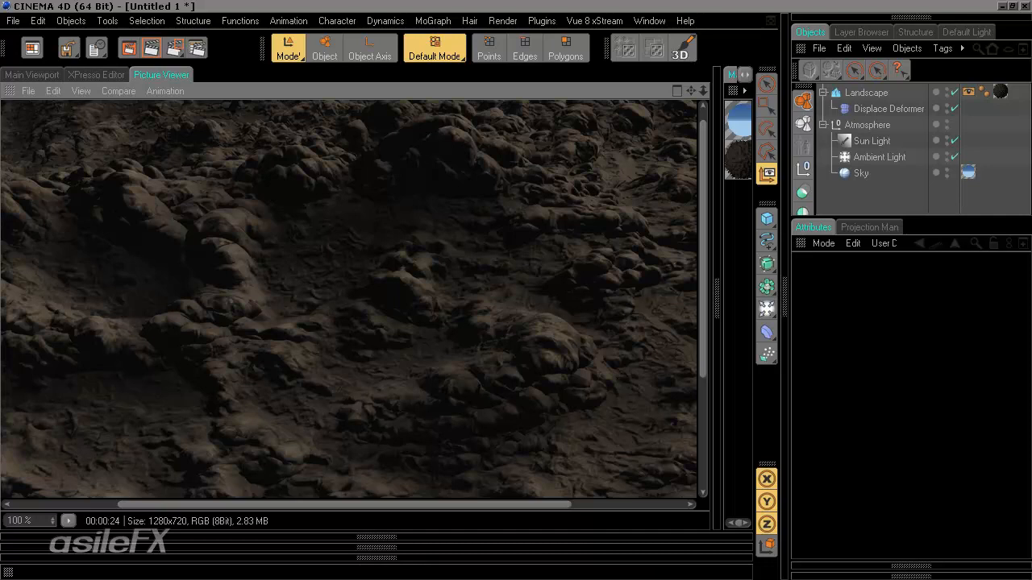
Add a Sphere to the scene and shrink its radius to about 7.2 cm.
click(32, 74)
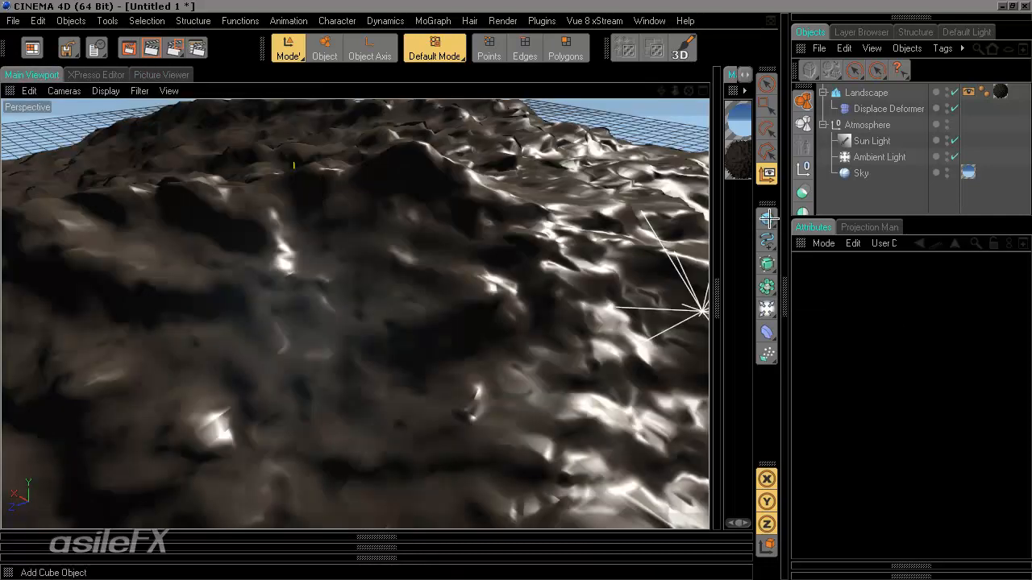
drag(768, 217, 535, 236)
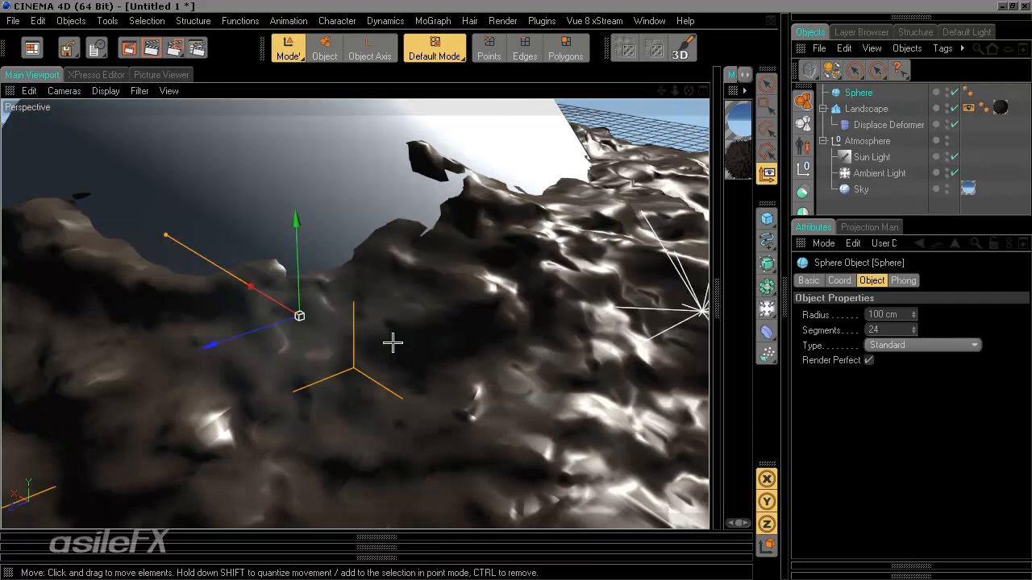
drag(164, 235, 518, 294)
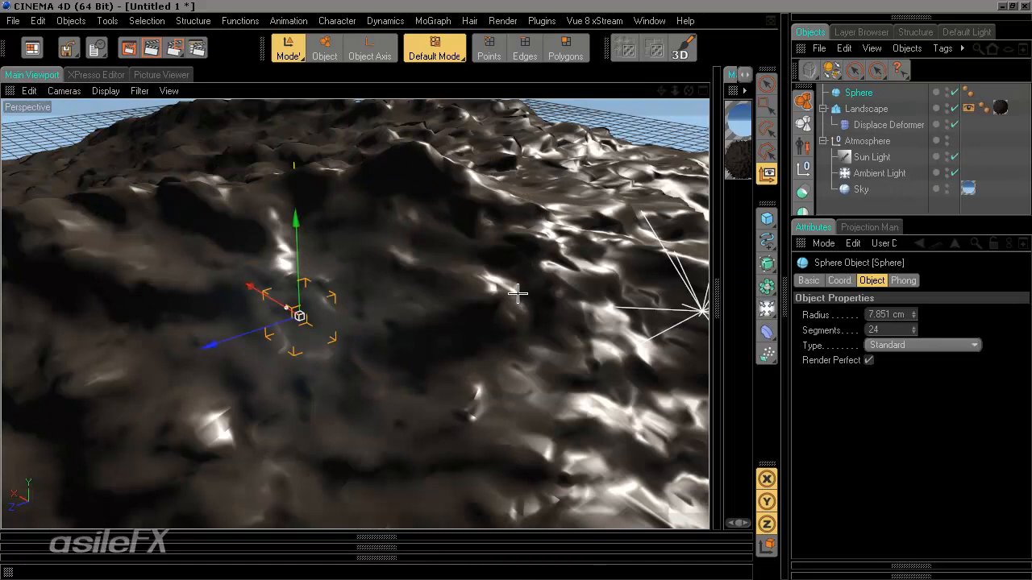
Add a MoGraph Cloner in Object mode and assign the Landscape as its target object.
click(783, 302)
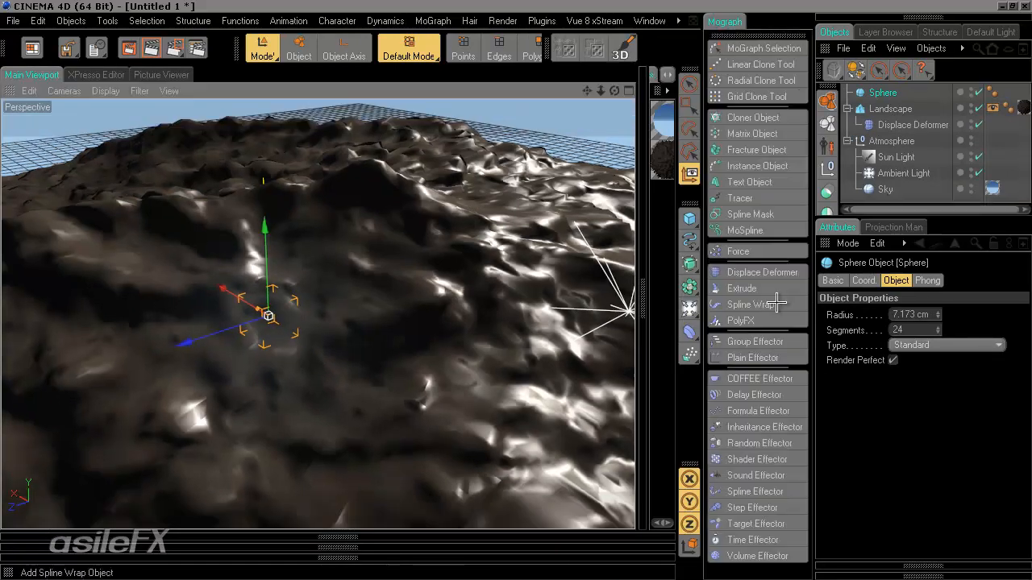
click(752, 117)
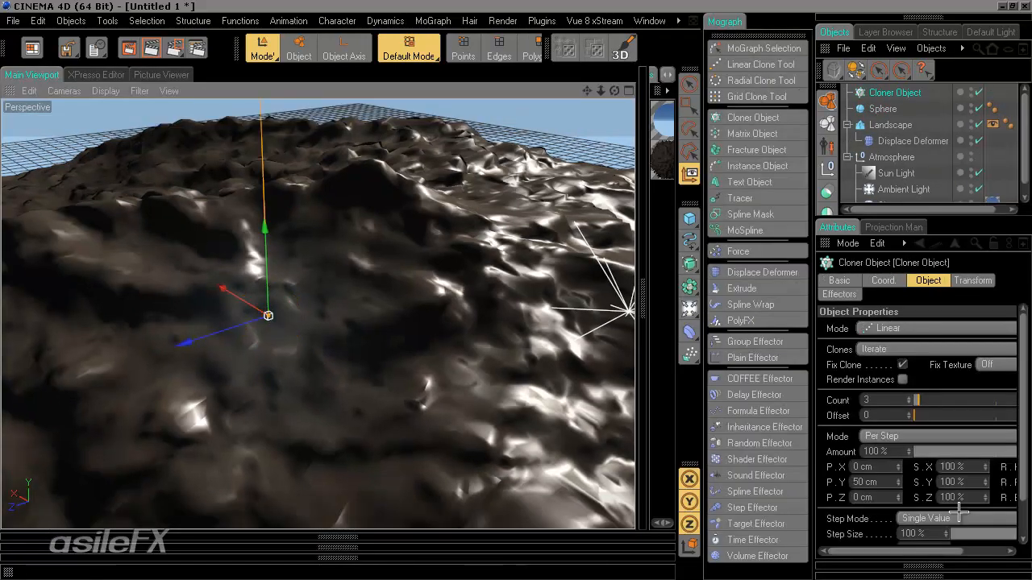
click(887, 328)
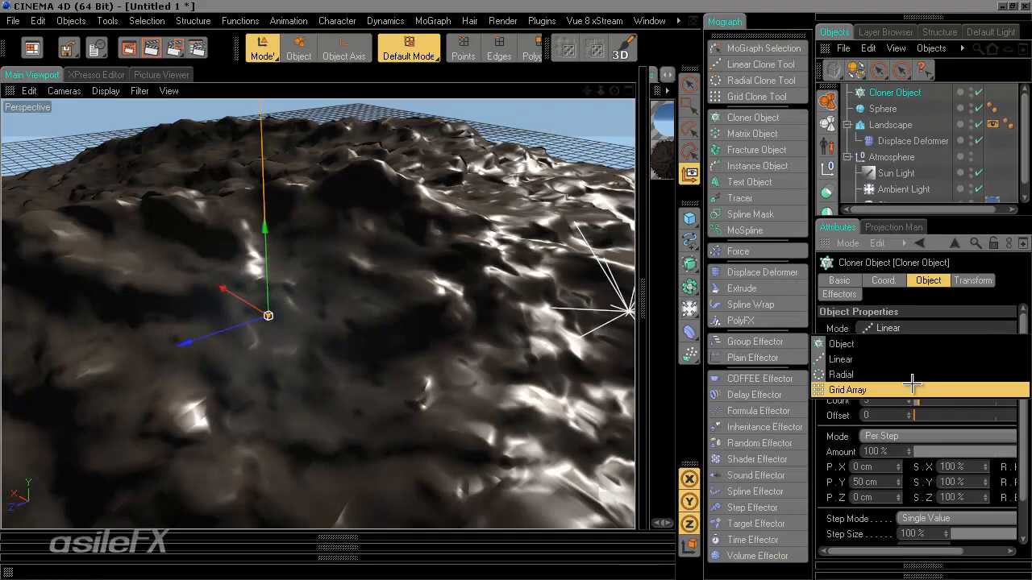
click(910, 344)
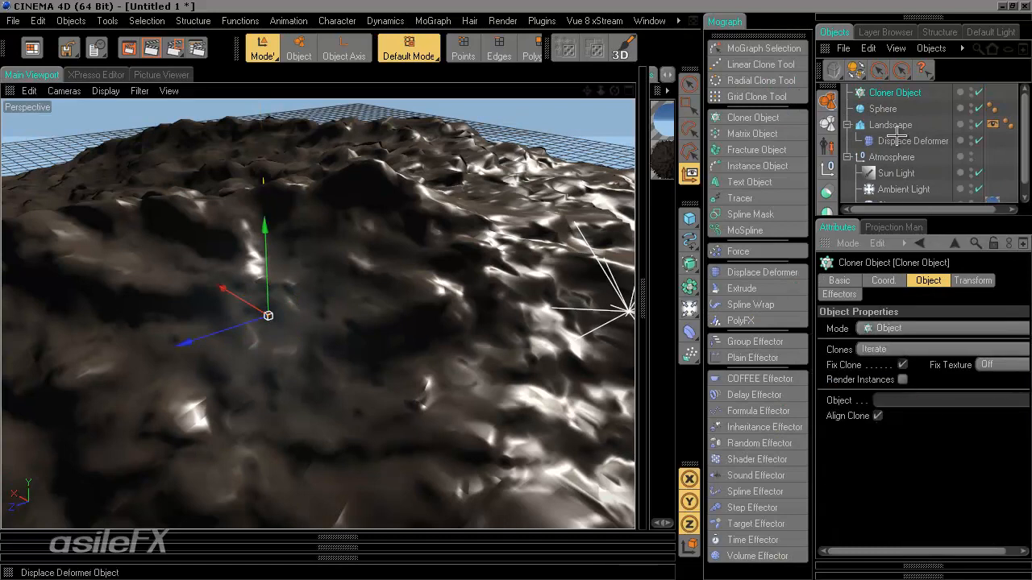
drag(891, 125, 916, 404)
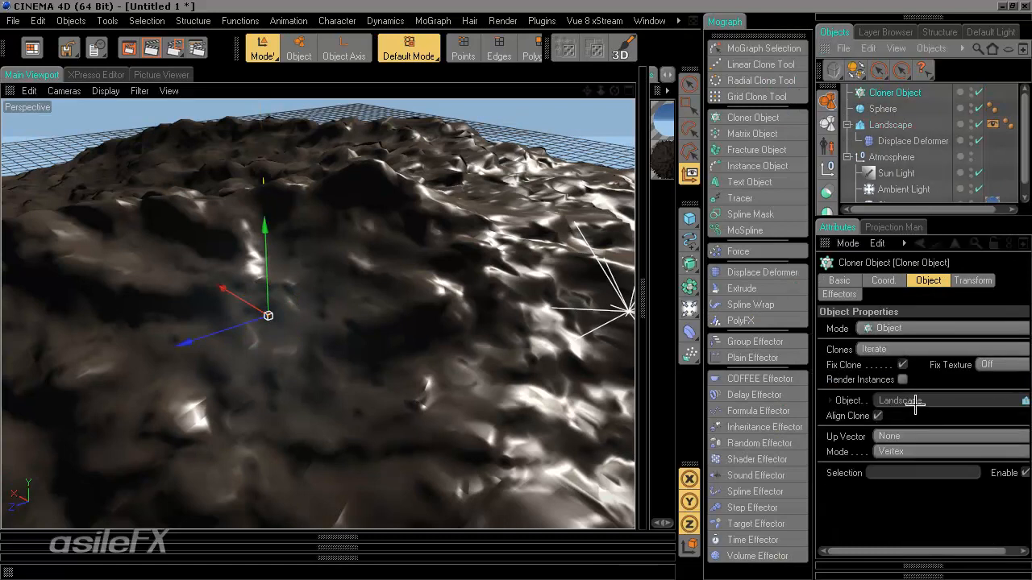
Enable render instances on the Cloner and distribute its clones by Surface.
click(902, 379)
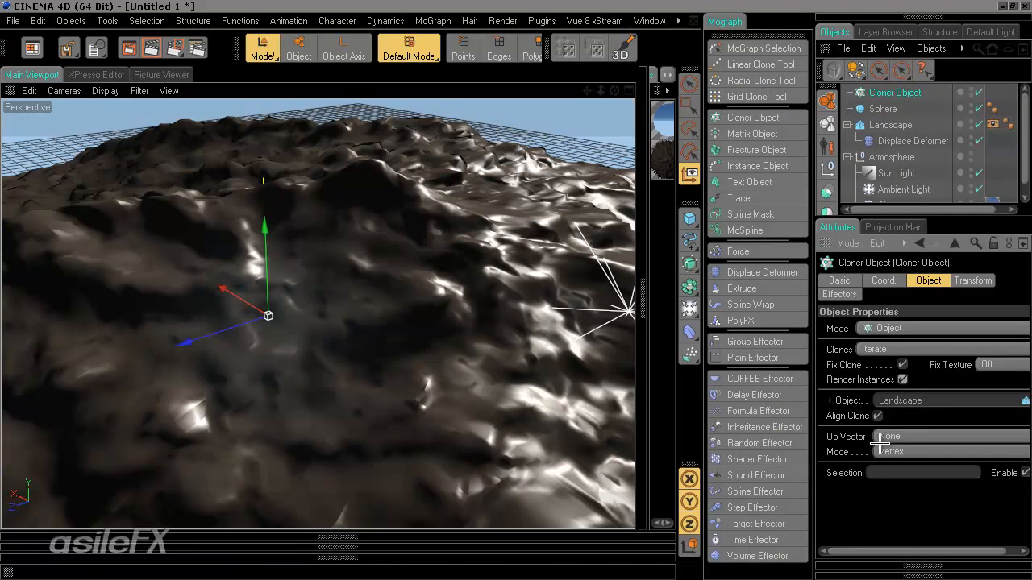
click(896, 451)
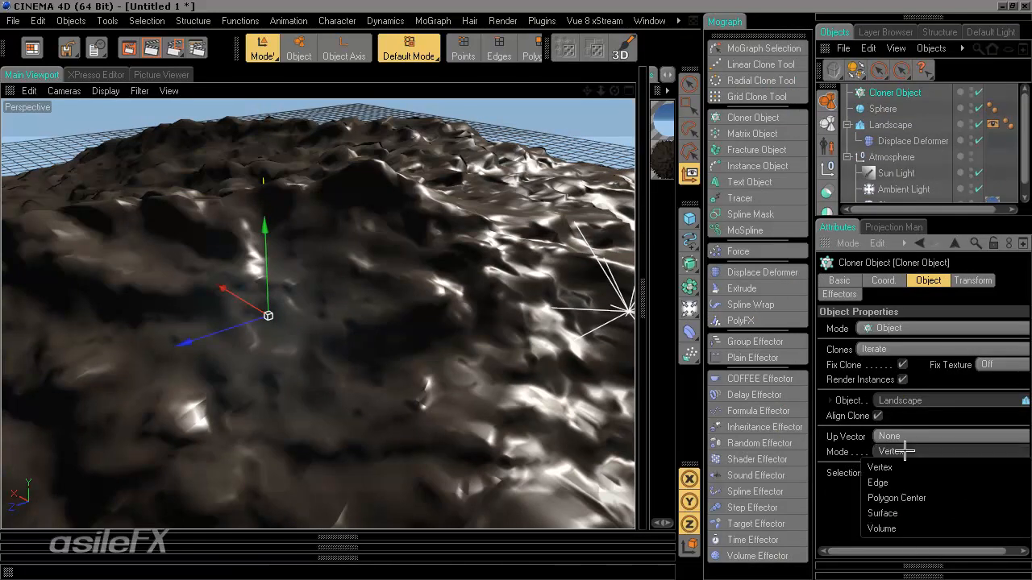
click(890, 513)
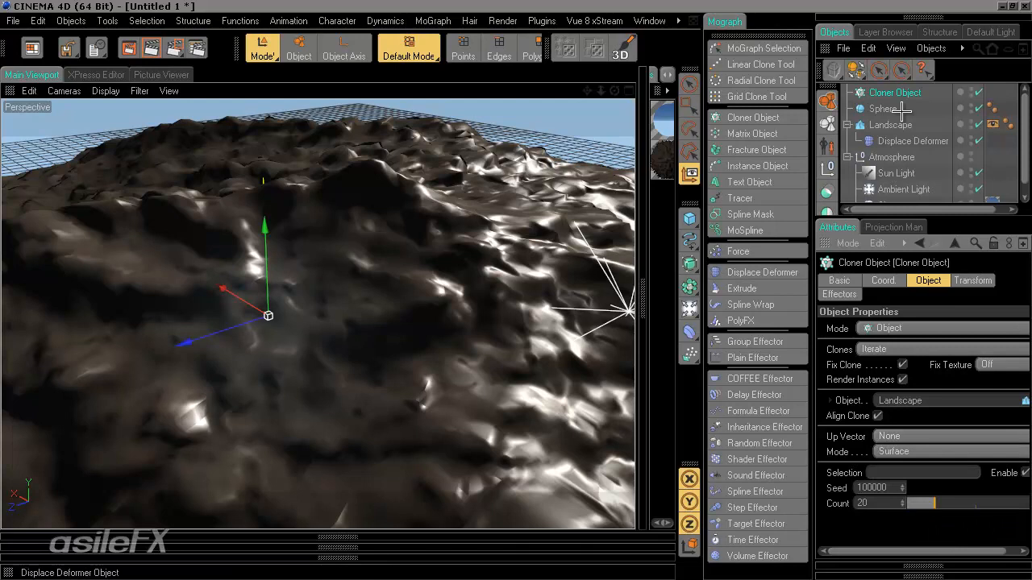
Make the Sphere a child of the Cloner and raise the clone count to 100.
drag(883, 109, 887, 94)
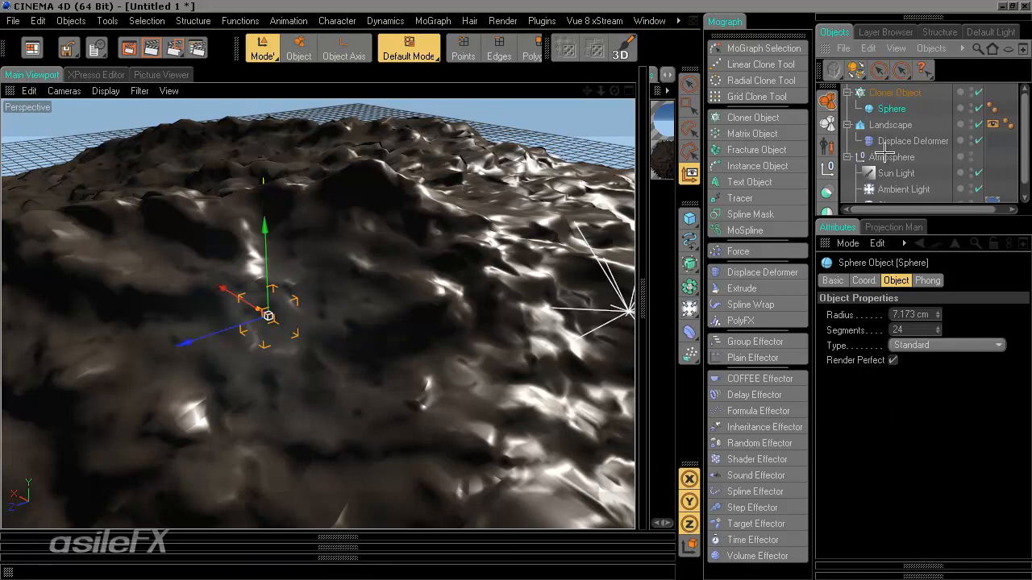
click(894, 94)
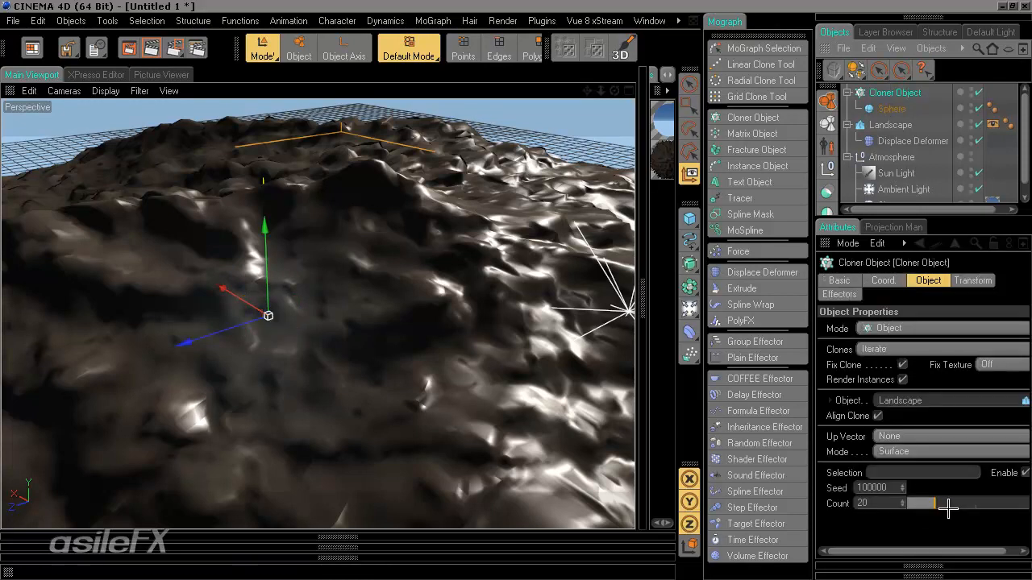
drag(949, 500, 1031, 499)
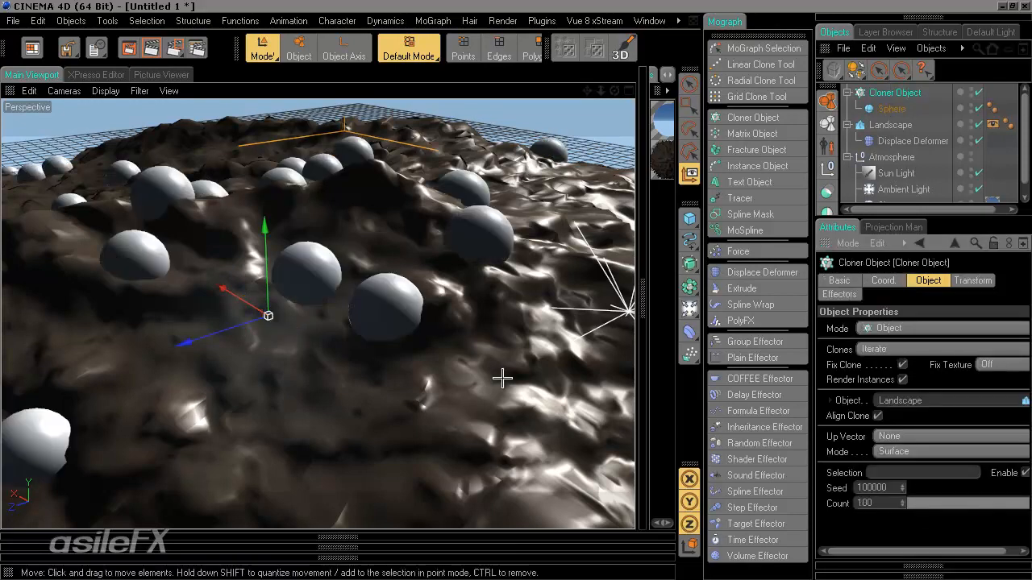
Disable the Landscape's Displace Deformer and set the Cloner's transform scale to 0.5 on X, Y and Z.
click(978, 140)
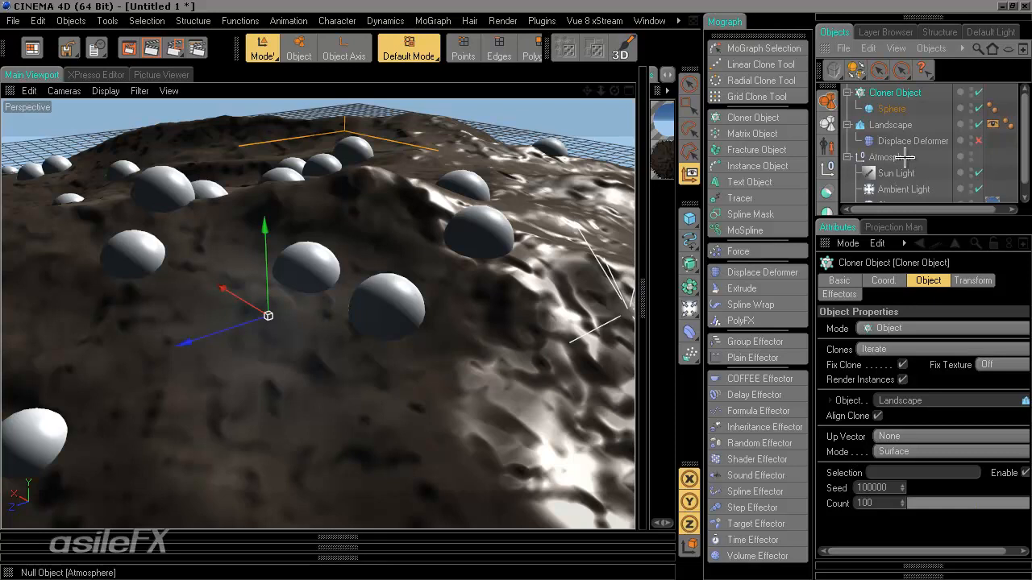
click(899, 92)
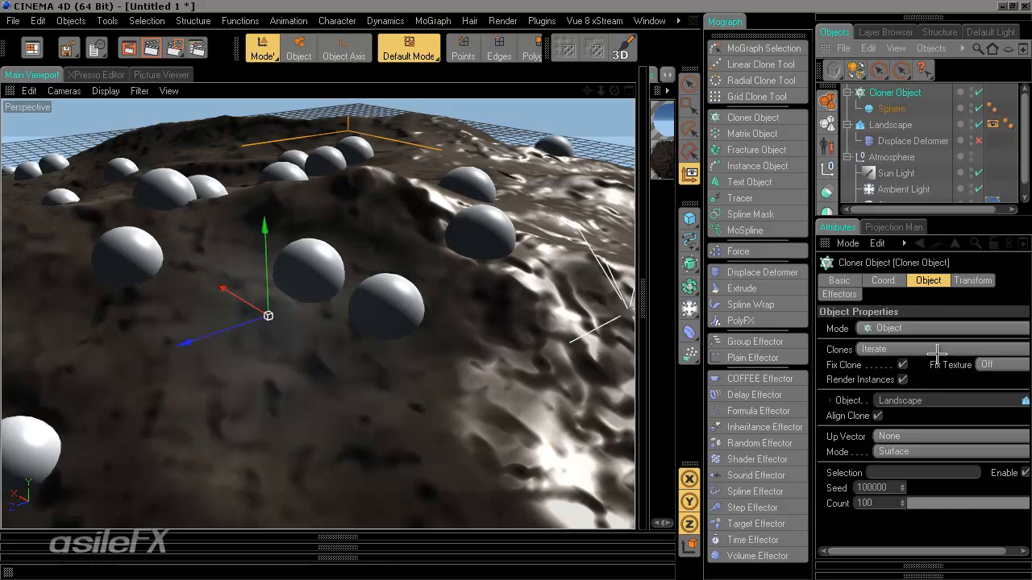
click(887, 281)
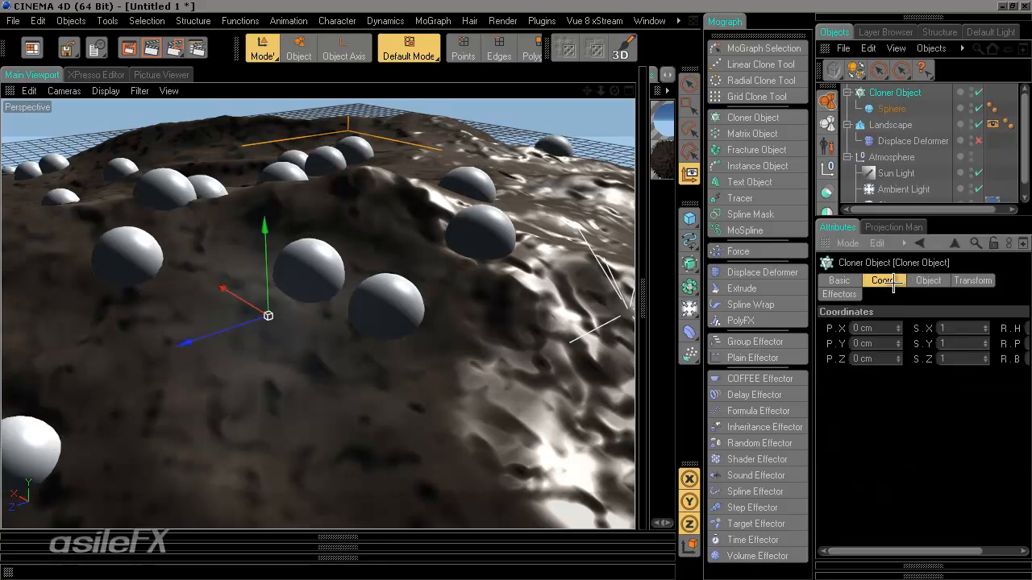
click(972, 281)
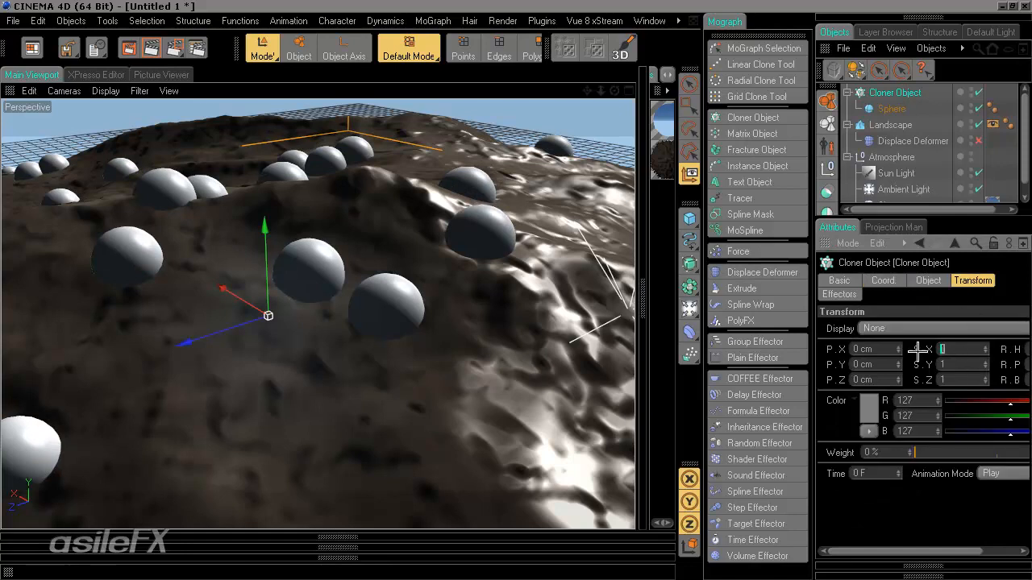
text(0.5)
key(Return)
mouse_move(952, 365)
mouse_down()
mouse_move(902, 365)
mouse_move(918, 379)
mouse_up()
text(0.5)
key(Return)
text(0.5)
key(Return)
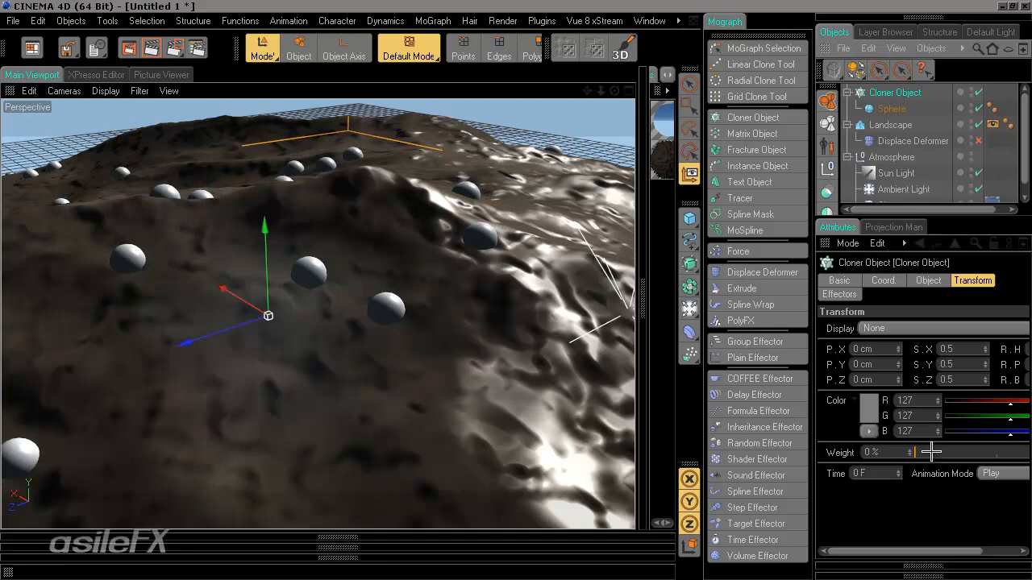
Raise the Cloner's clone count to 2000 and render a closer view of the terrain slope.
click(928, 280)
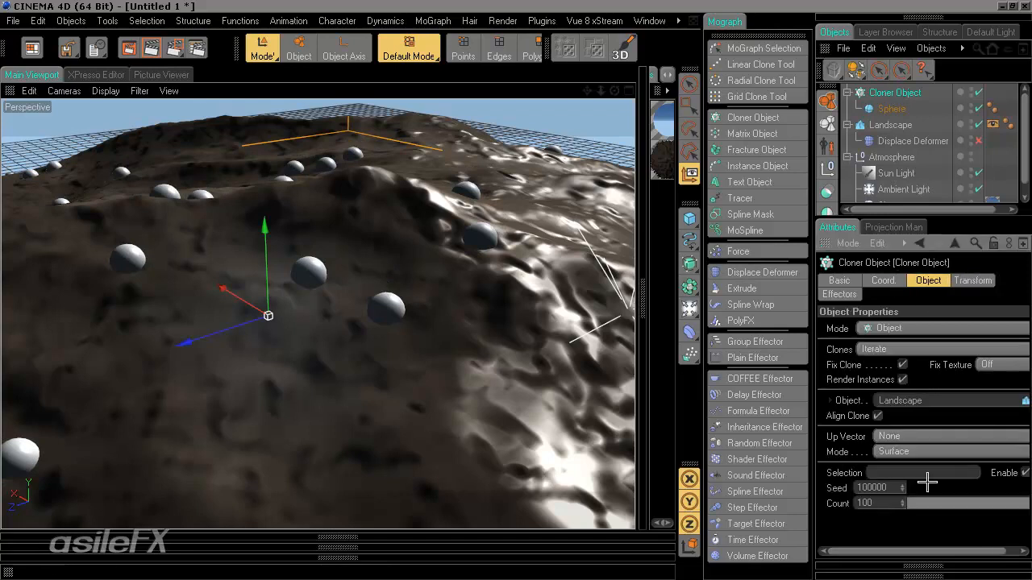
double_click(887, 505)
text(2000)
key(Return)
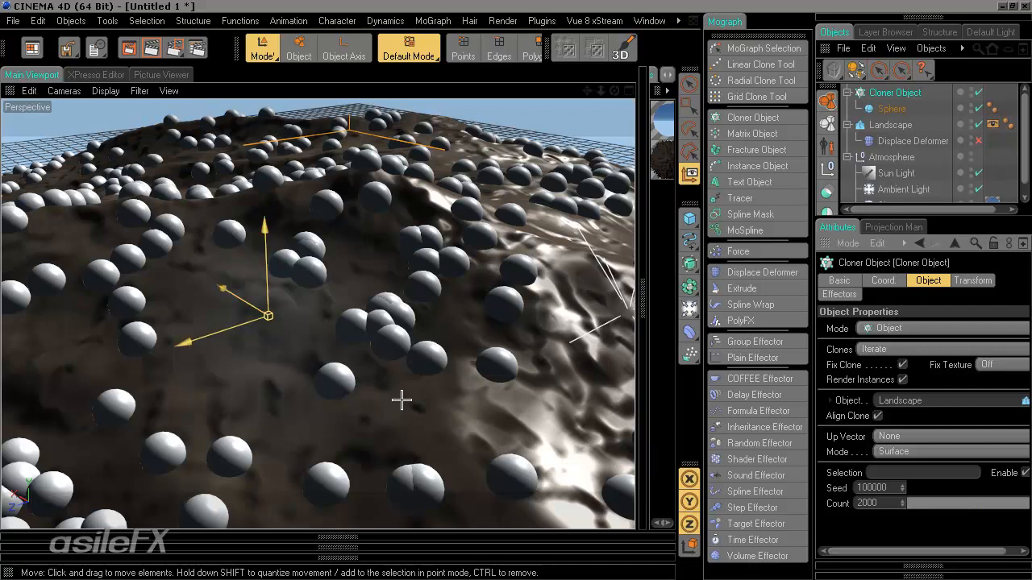
mouse_move(451, 394)
alt+mouse_down()
mouse_move(516, 290)
mouse_move(500, 286)
mouse_move(512, 288)
mouse_move(479, 386)
alt+mouse_up()
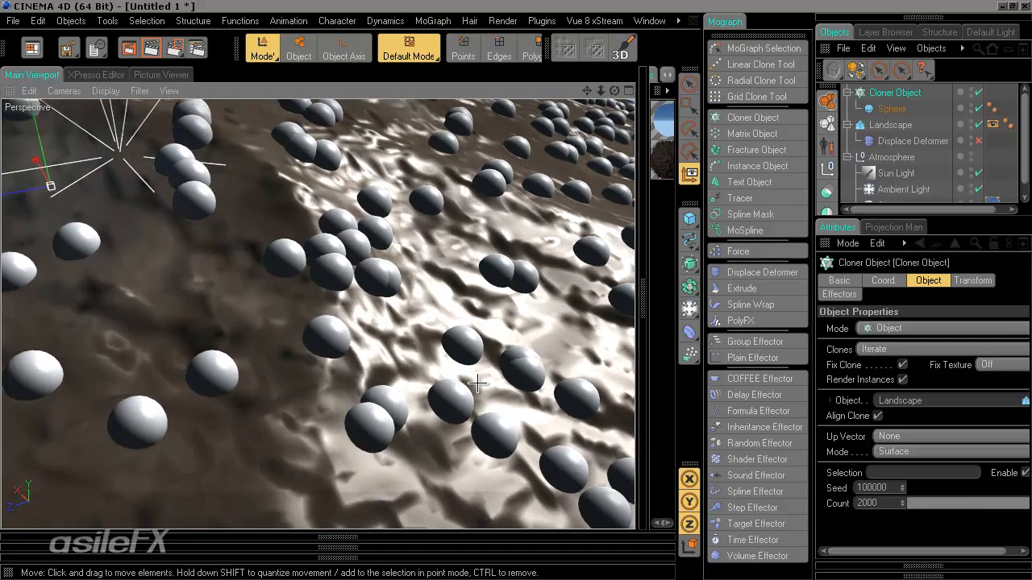
click(129, 49)
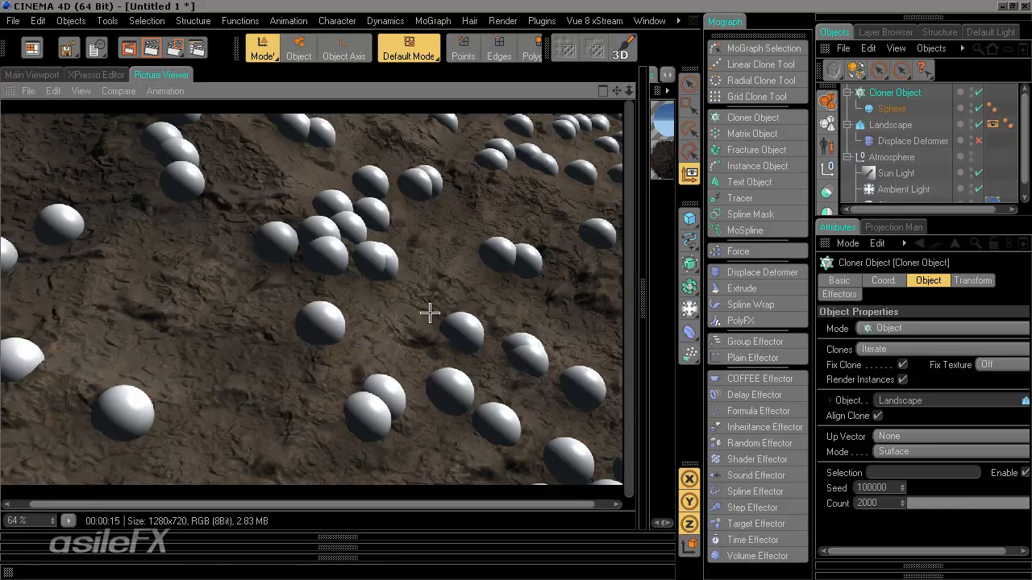
Set the Dirt material's displacement height to 5 cm and its type to Intensity (Centered).
click(642, 294)
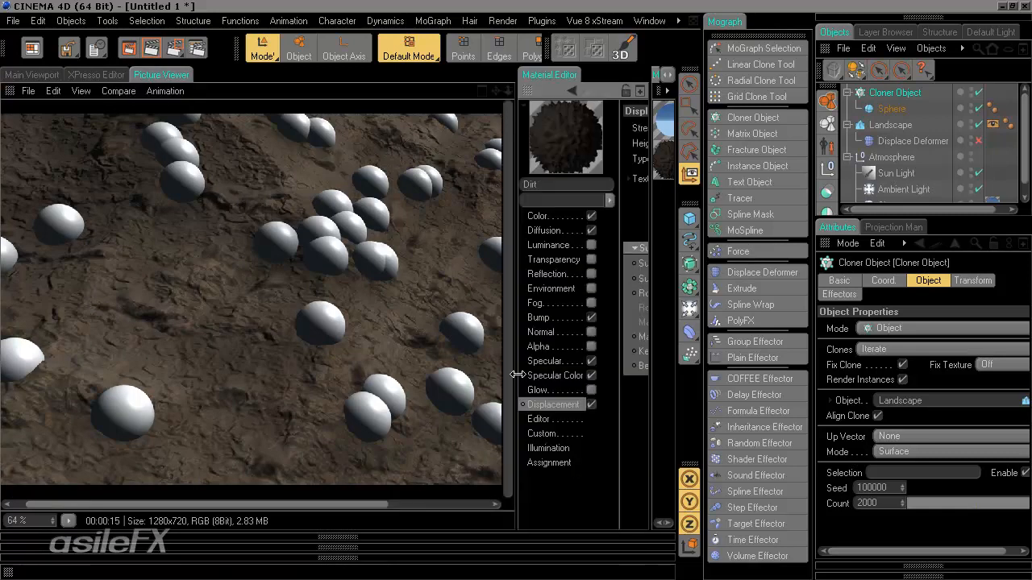
drag(524, 373, 353, 373)
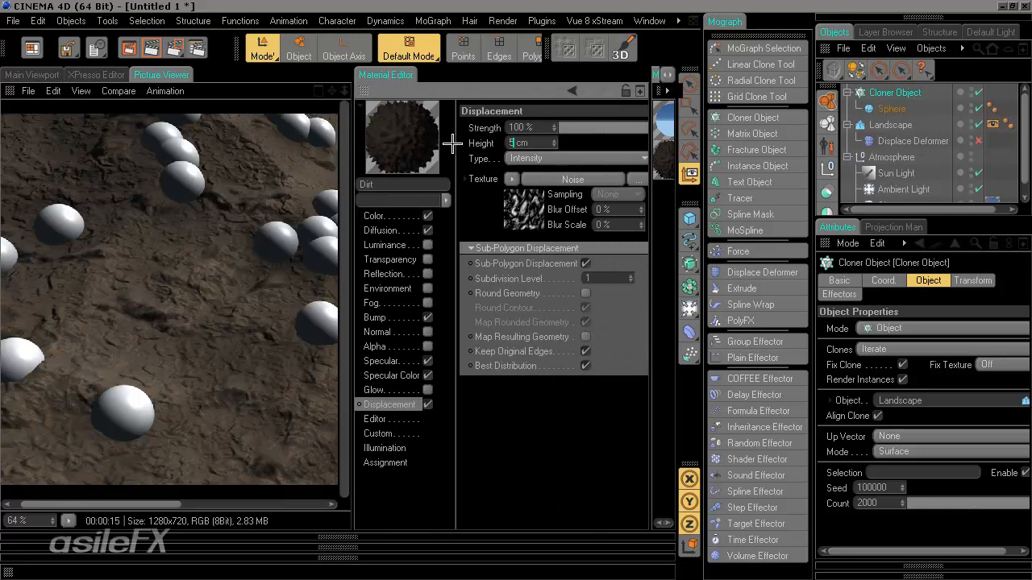
key(Return)
click(584, 158)
click(564, 189)
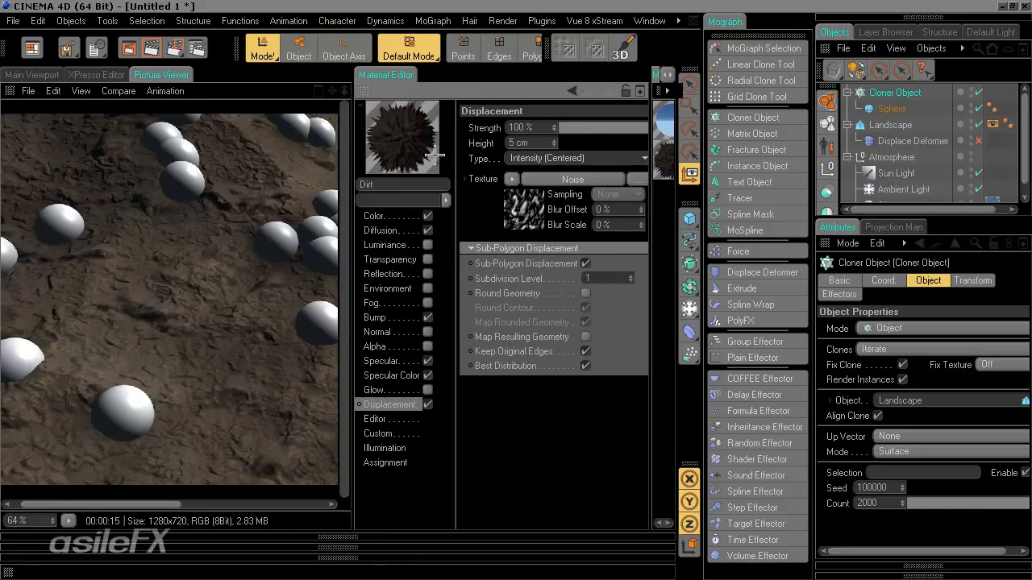
Set the Dirt material's sub-polygon displacement subdivision level to 2.
drag(351, 302, 545, 303)
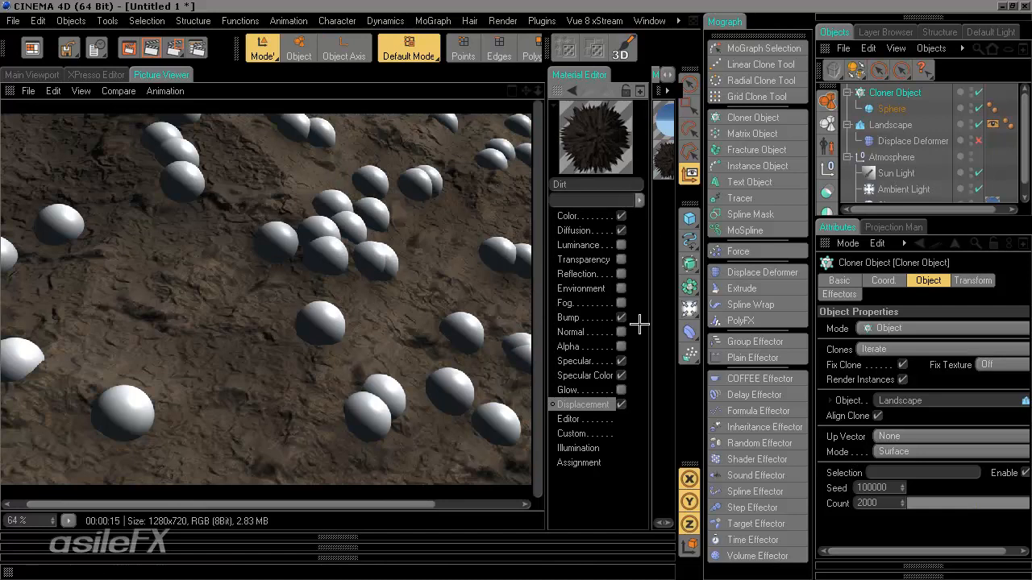
drag(549, 348, 334, 343)
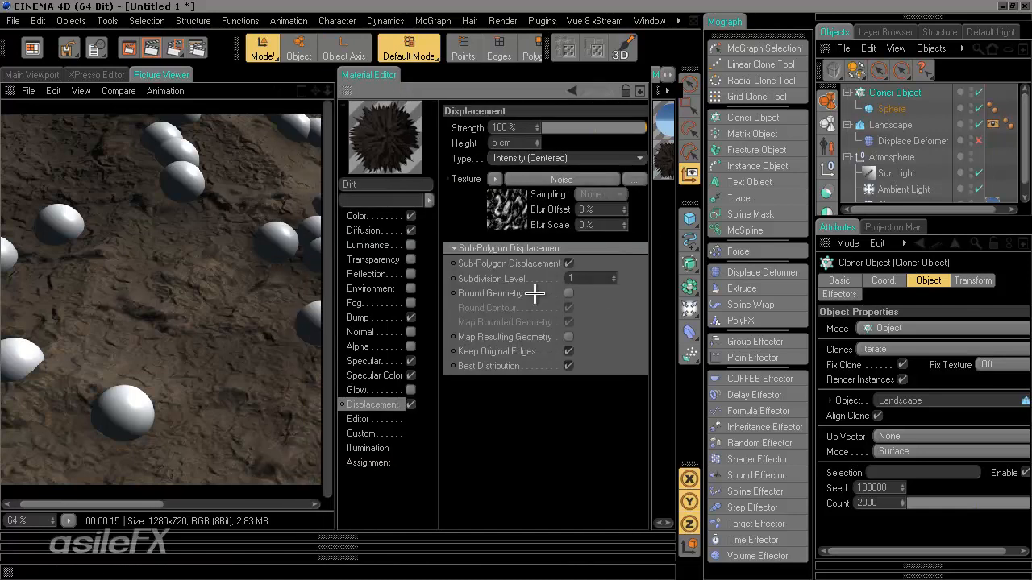
double_click(586, 278)
text(2)
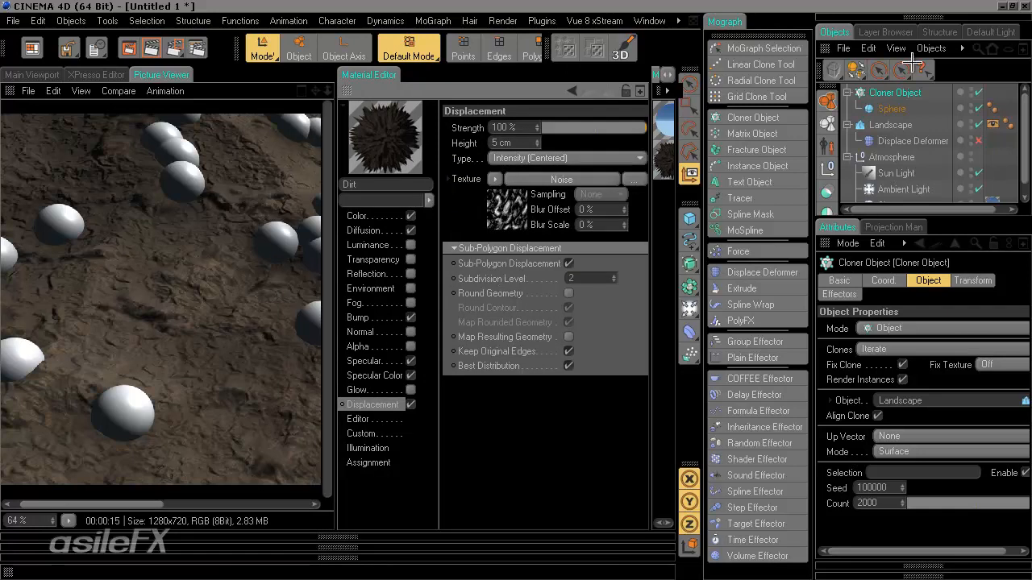
Set the Landscape's width and depth segments to 256 and render the view.
click(890, 125)
double_click(940, 331)
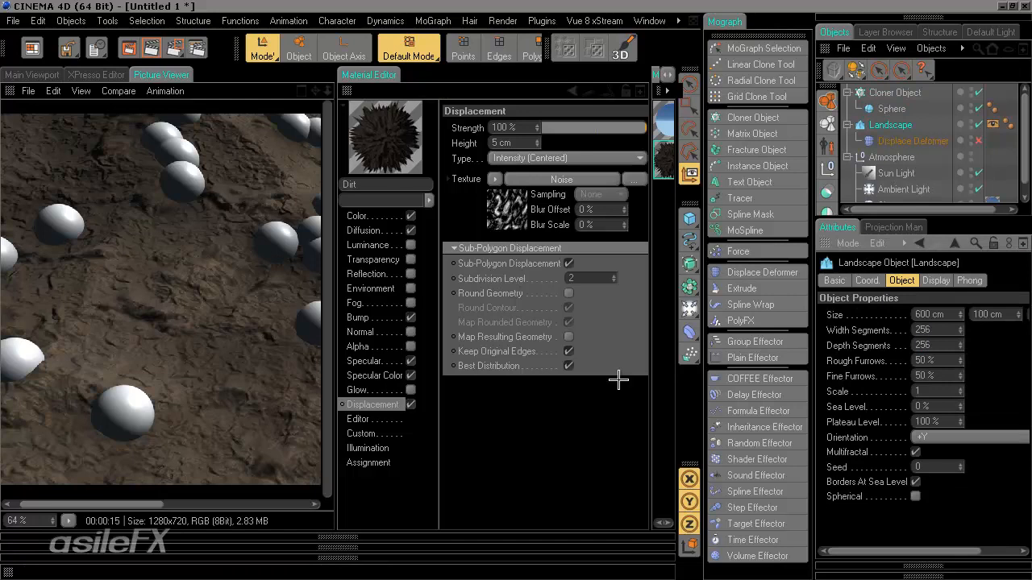
drag(333, 311, 534, 311)
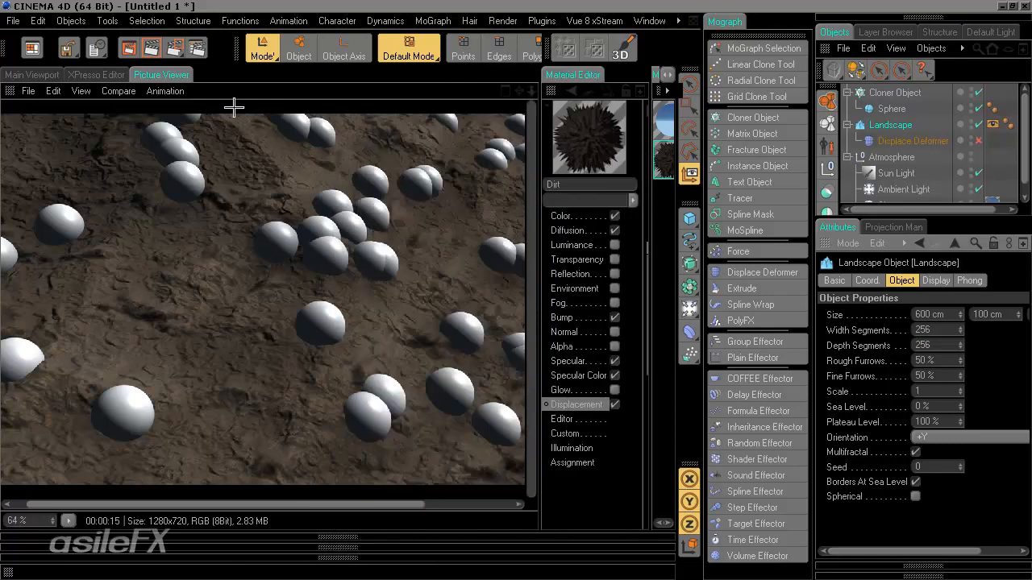
click(146, 48)
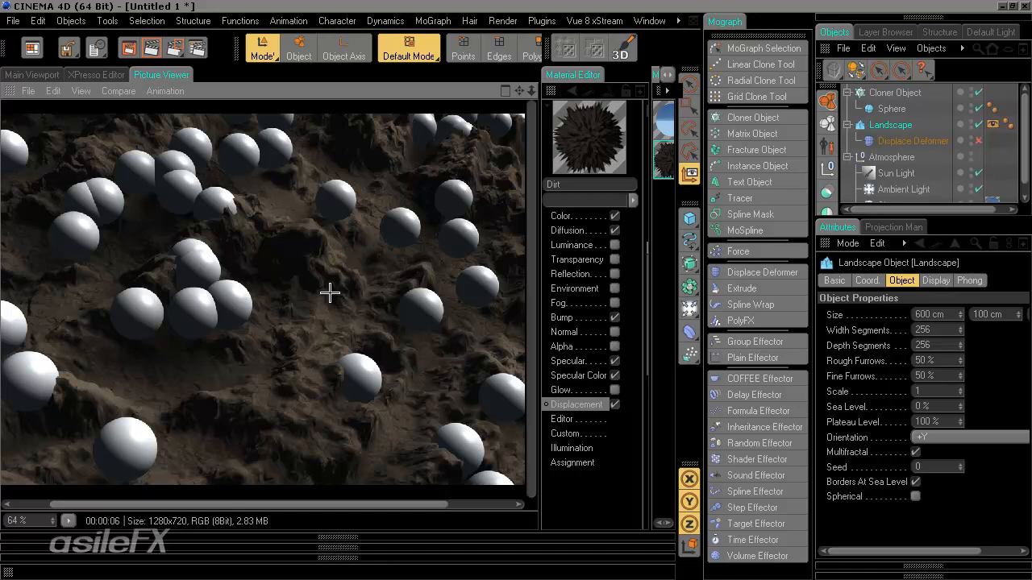
Examine how the cloned spheres sit on the displaced terrain, up close and across the whole rendered image.
drag(329, 293, 295, 275)
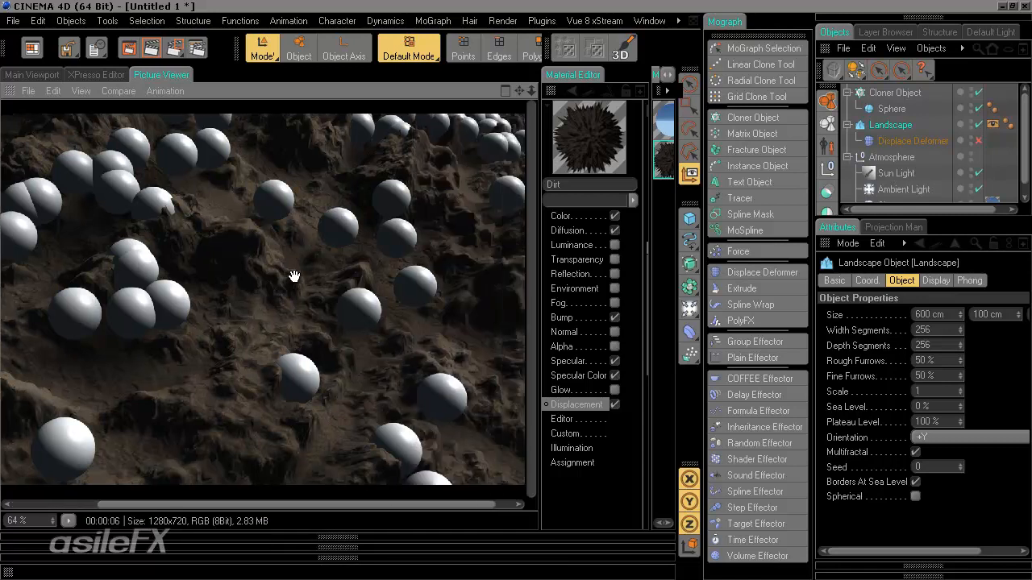
ctrl+click(553, 92)
drag(327, 316, 472, 404)
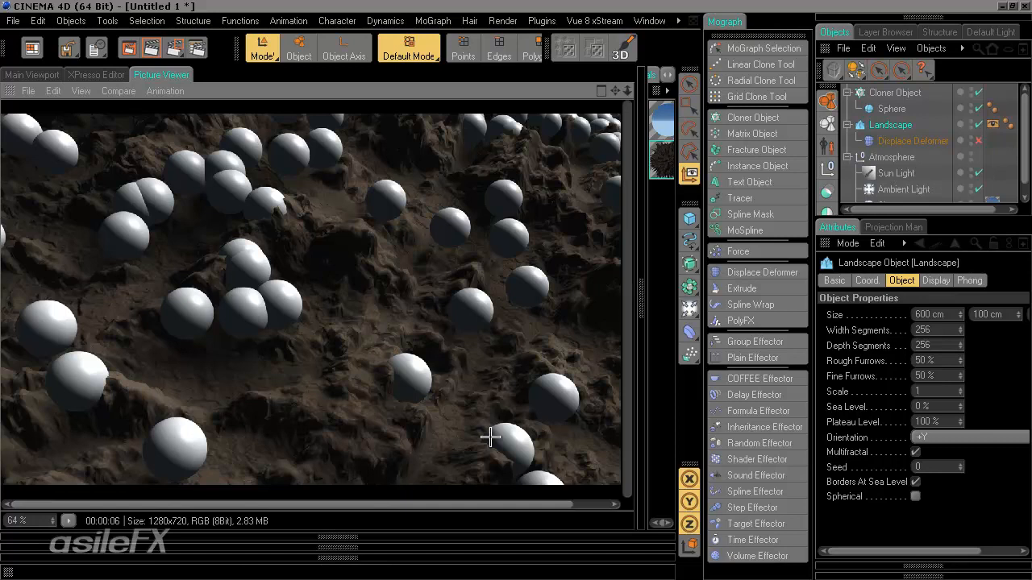
drag(583, 218, 374, 279)
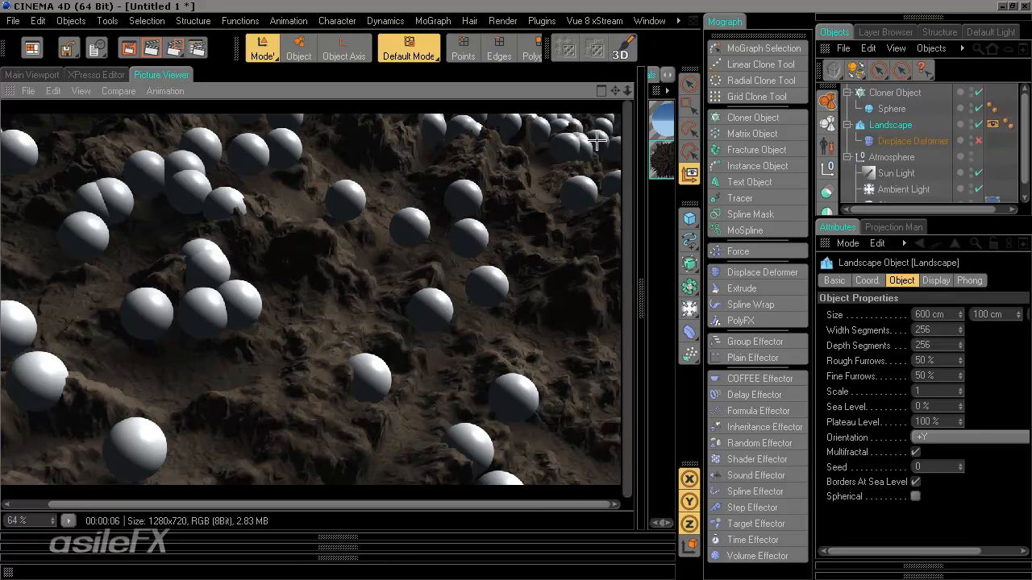
scroll(579, 149, up, 4)
drag(333, 183, 270, 336)
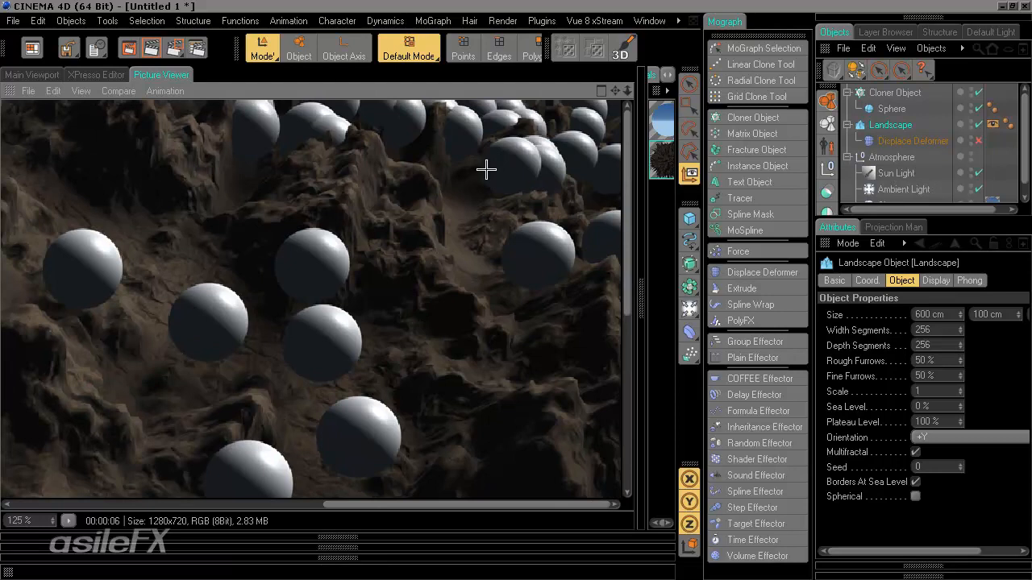
scroll(368, 295, down, 5)
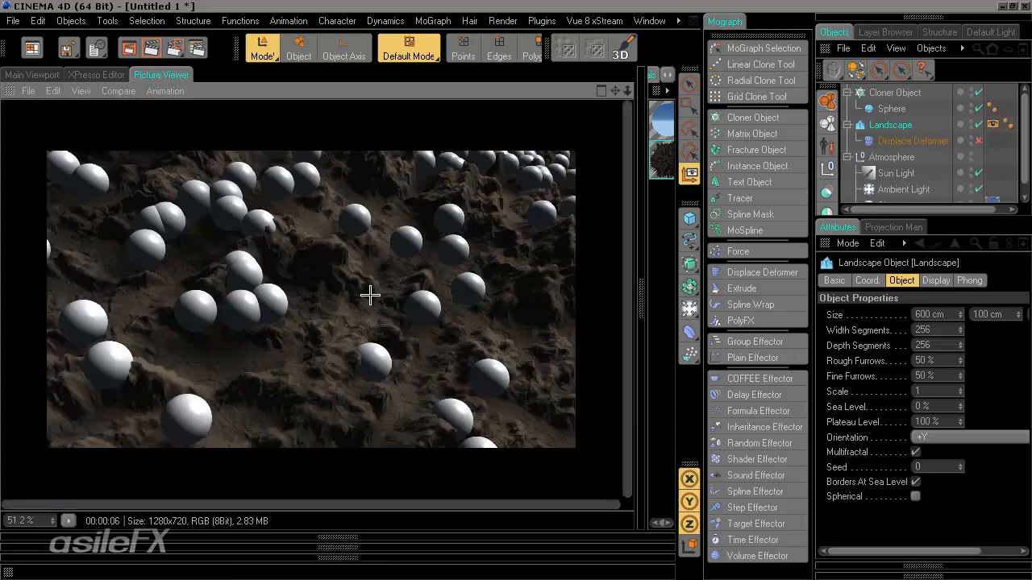
scroll(373, 290, up, 2)
scroll(373, 290, down, 2)
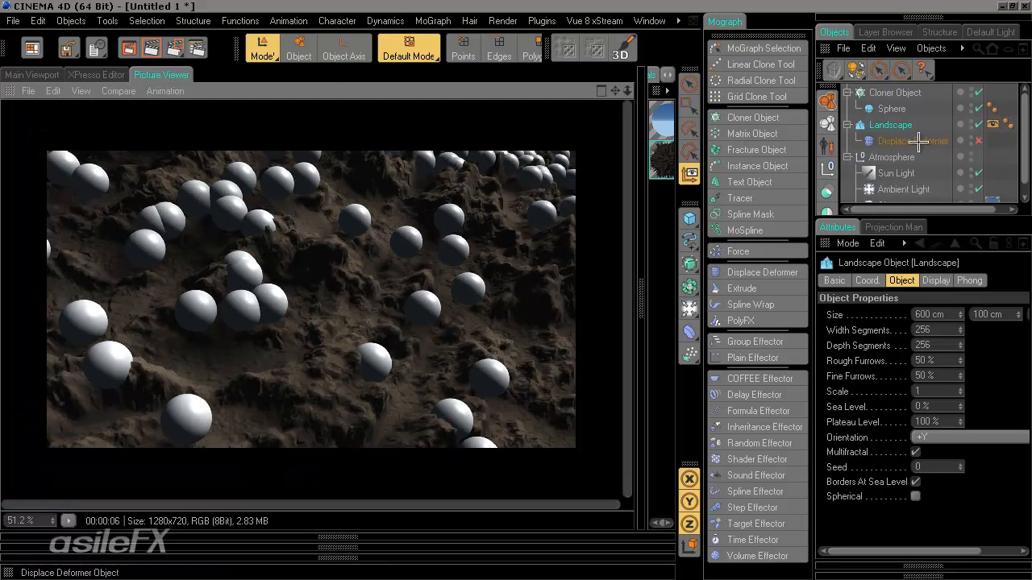
Re-enable the Landscape's Displace Deformer and return to the perspective viewport with the timeline shown.
click(978, 141)
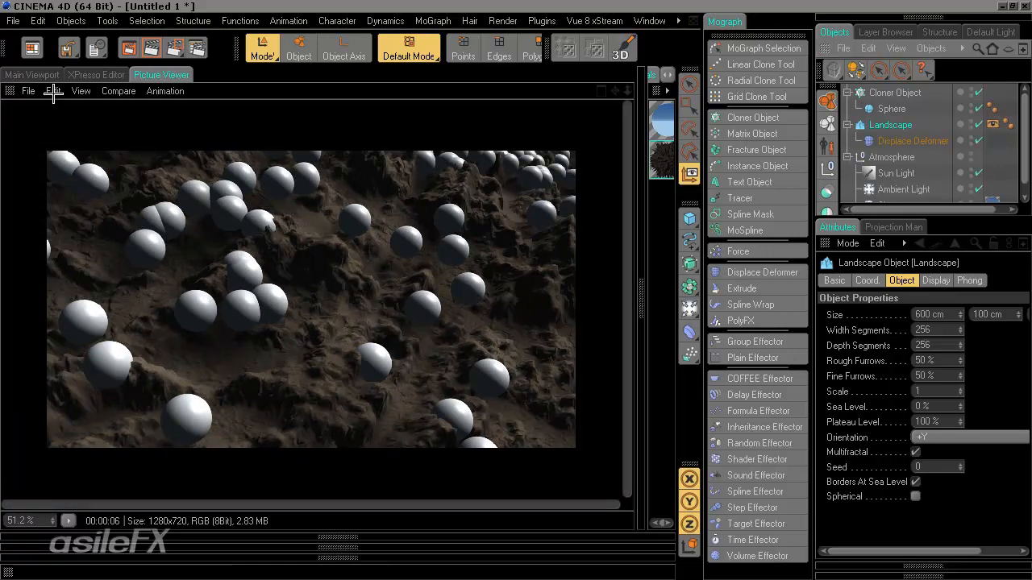
click(40, 73)
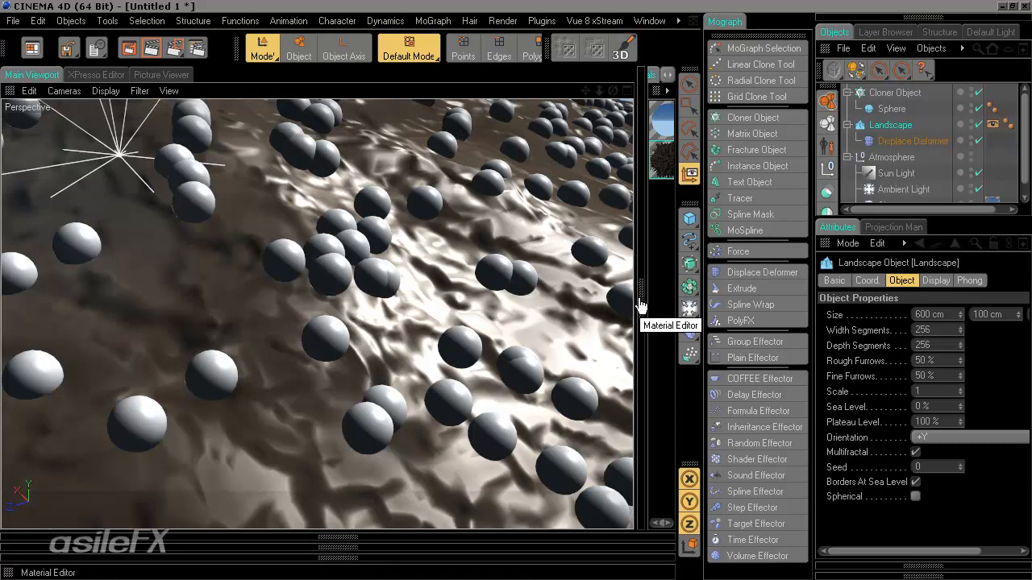
click(347, 538)
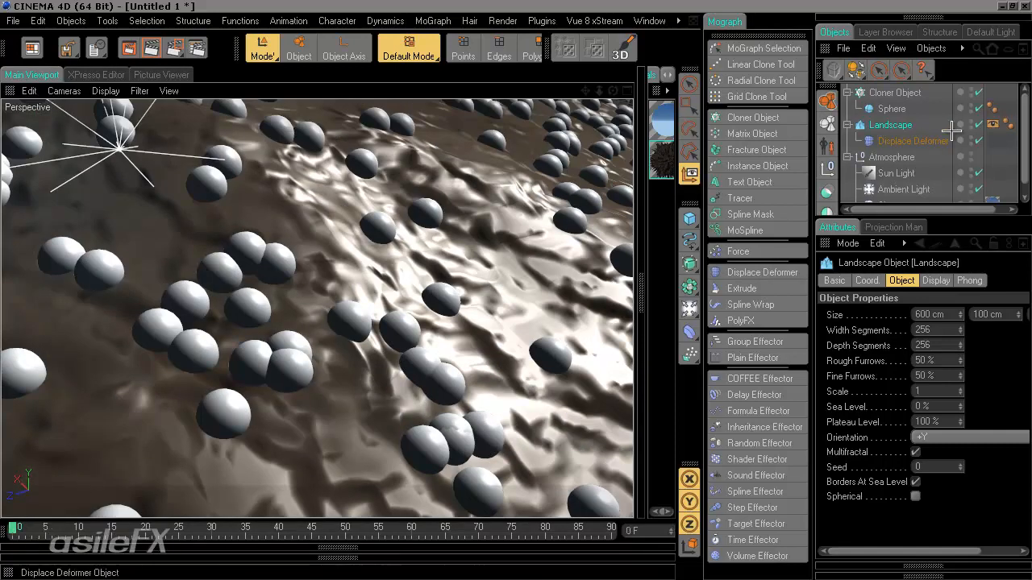
click(979, 141)
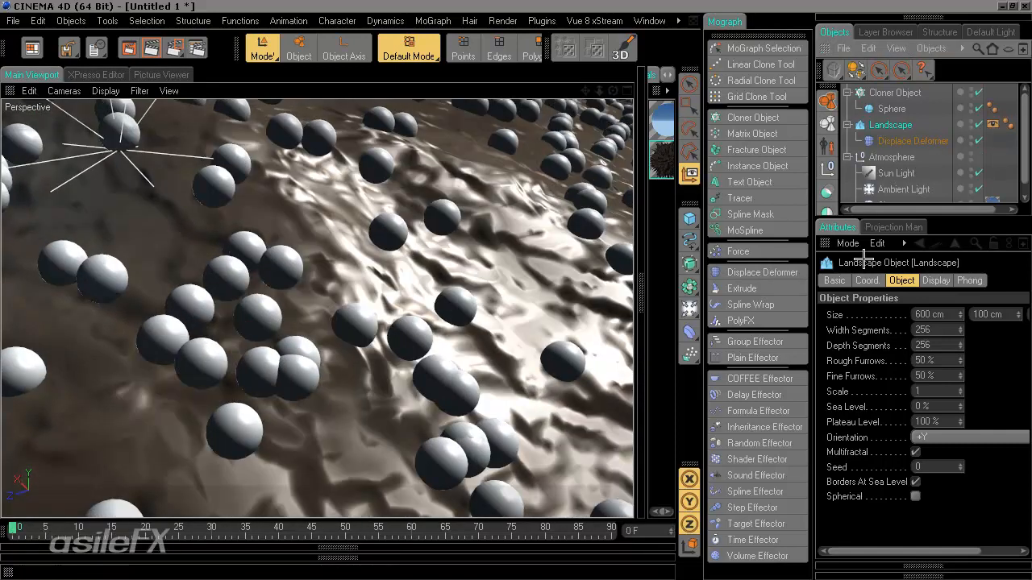
Set the Dirt material's displacement height to 2 cm and its type to Intensity.
click(644, 316)
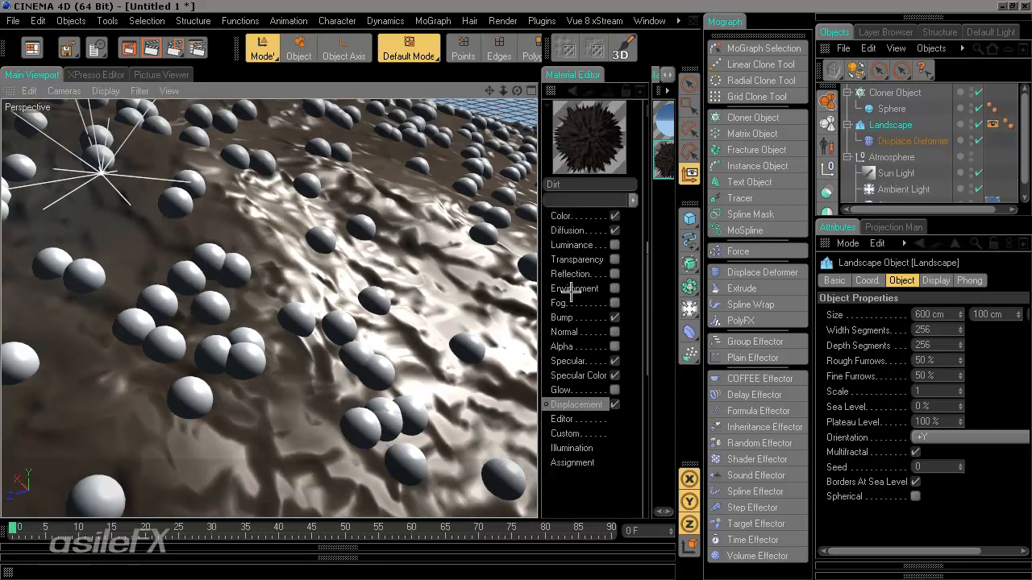
drag(539, 293, 348, 292)
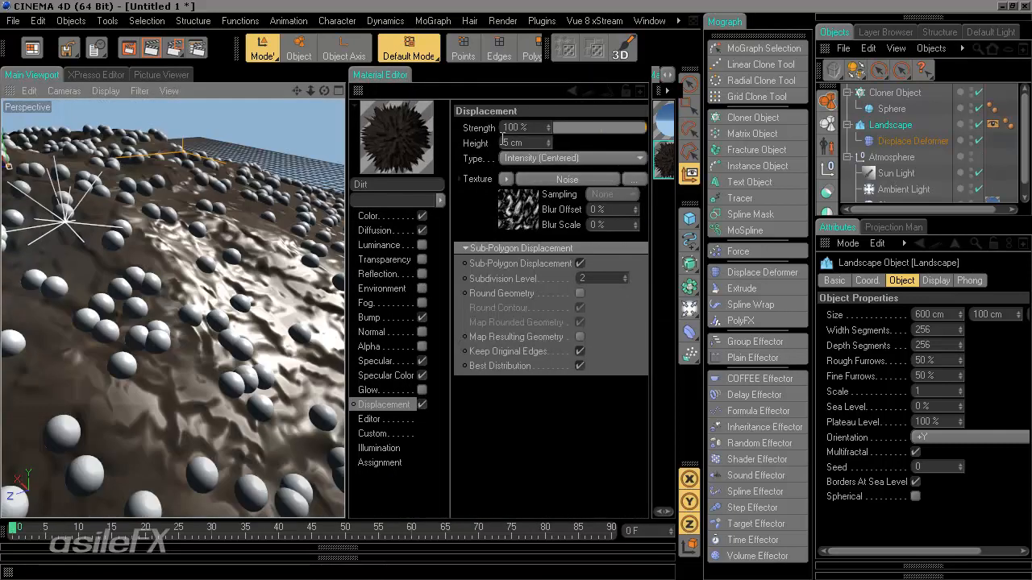
drag(510, 141, 470, 143)
text(2)
key(Return)
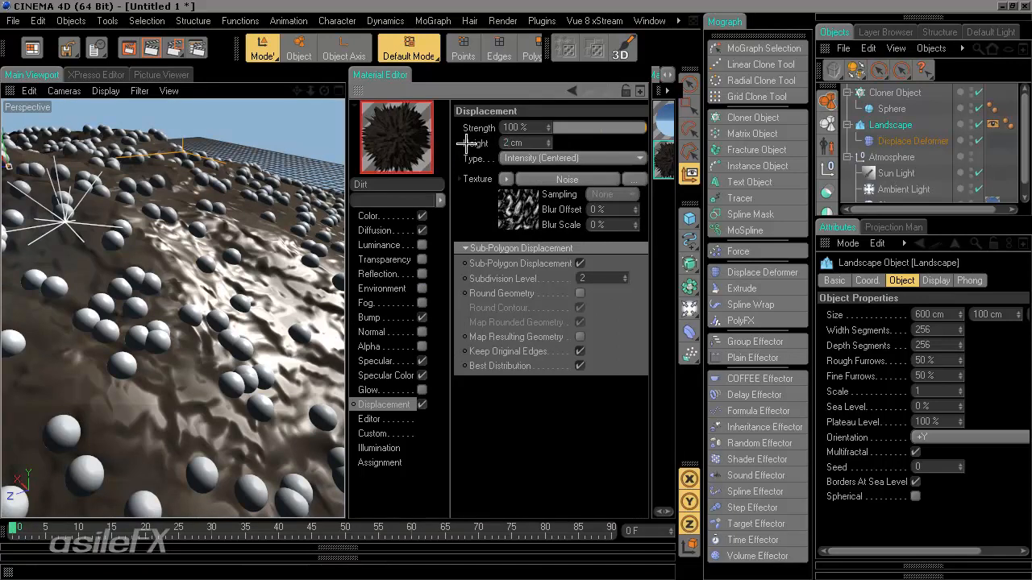
click(529, 157)
click(532, 147)
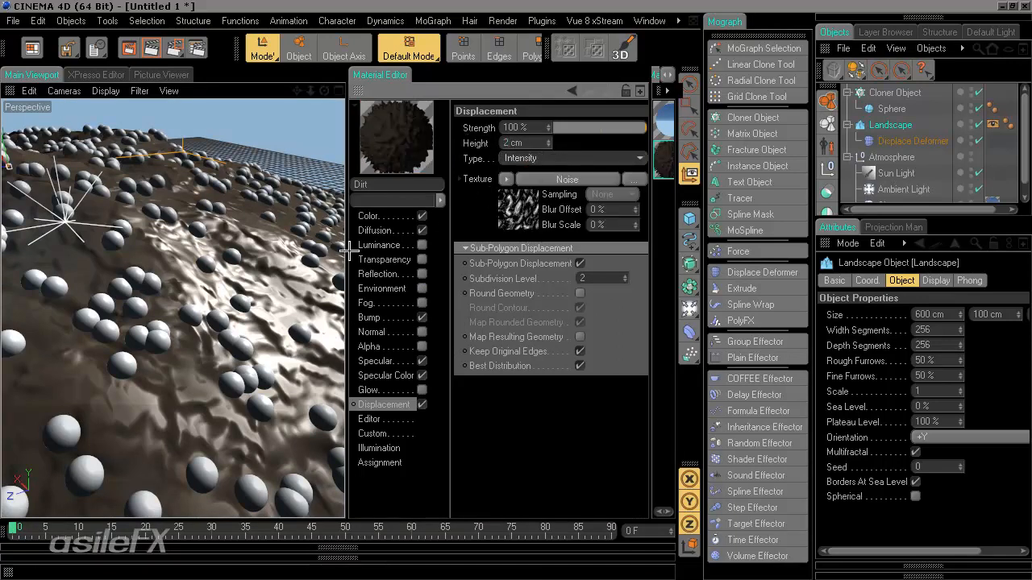
drag(348, 250, 586, 236)
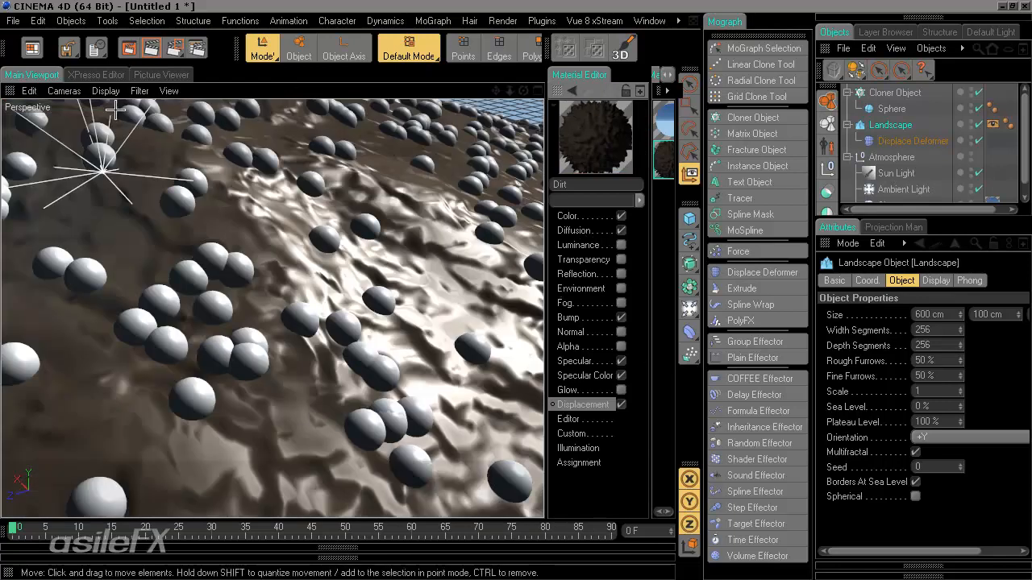
Turn off the Level of Detail override in the Landscape's Display tag, then refresh the clones and render the view.
click(993, 124)
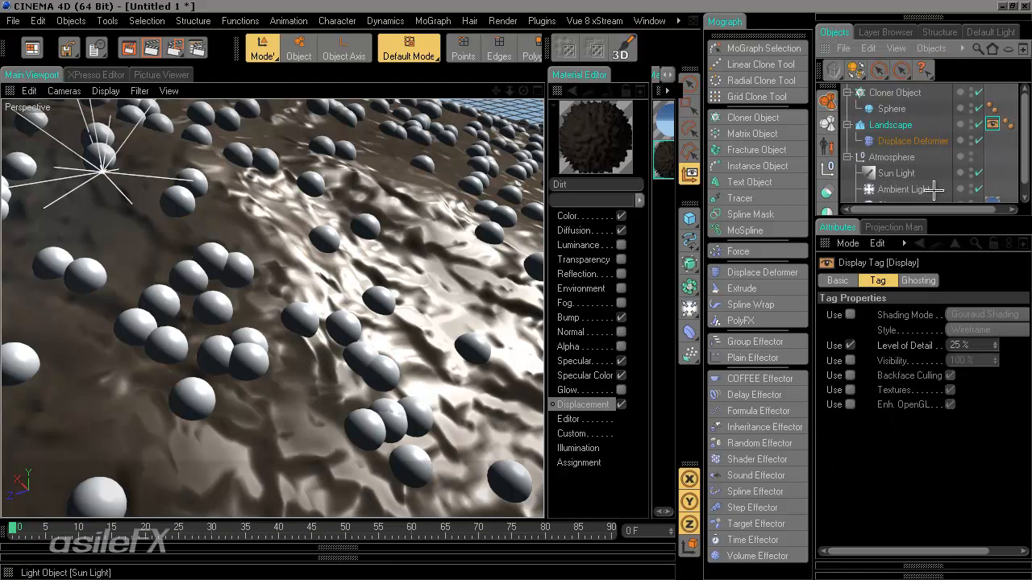
click(850, 345)
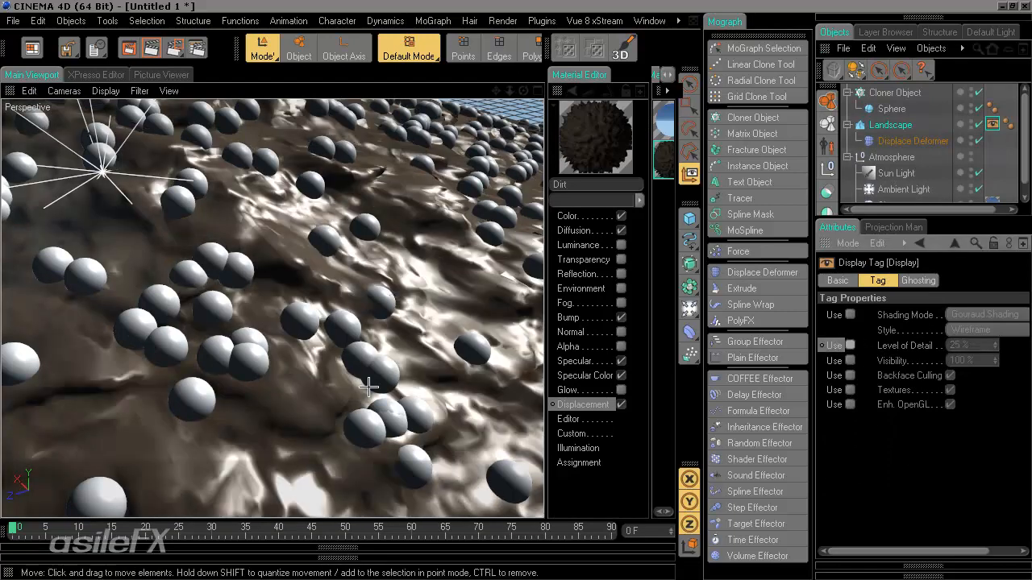
mouse_move(20, 526)
mouse_down()
mouse_move(61, 525)
mouse_move(12, 528)
mouse_up()
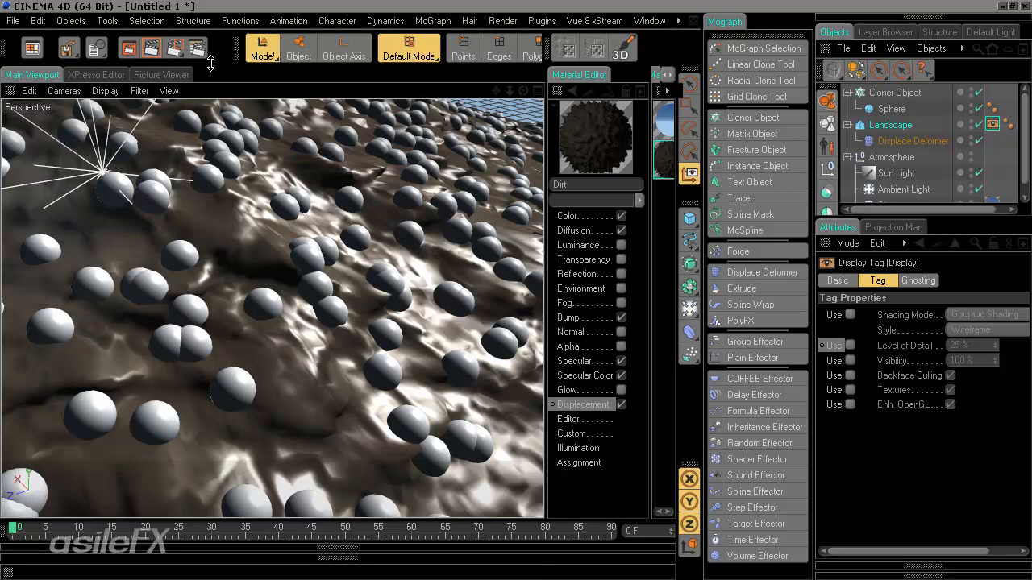
click(131, 48)
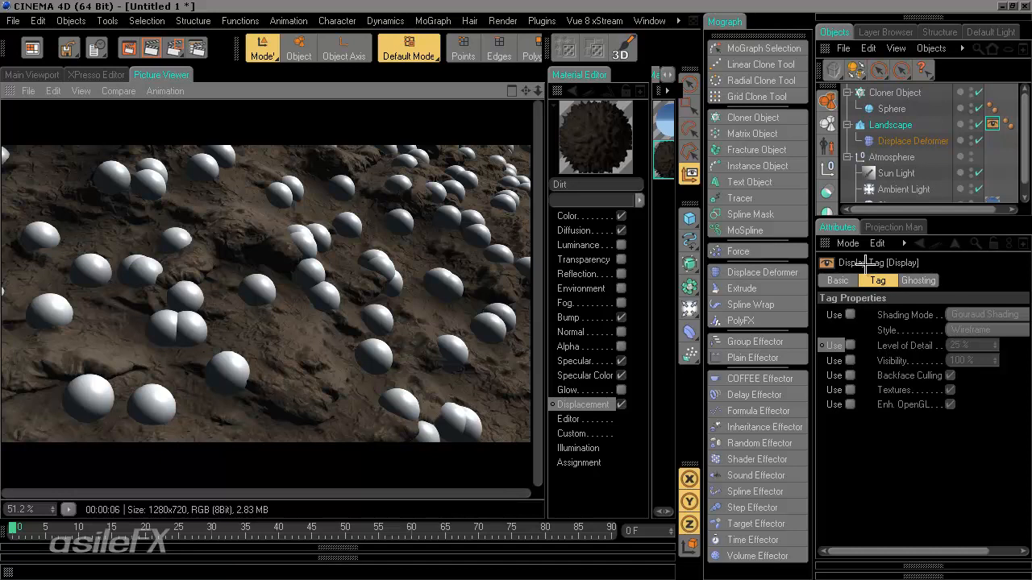
Set the Displace Deformer's direction to Vertex normal and render the view again.
click(906, 141)
click(888, 363)
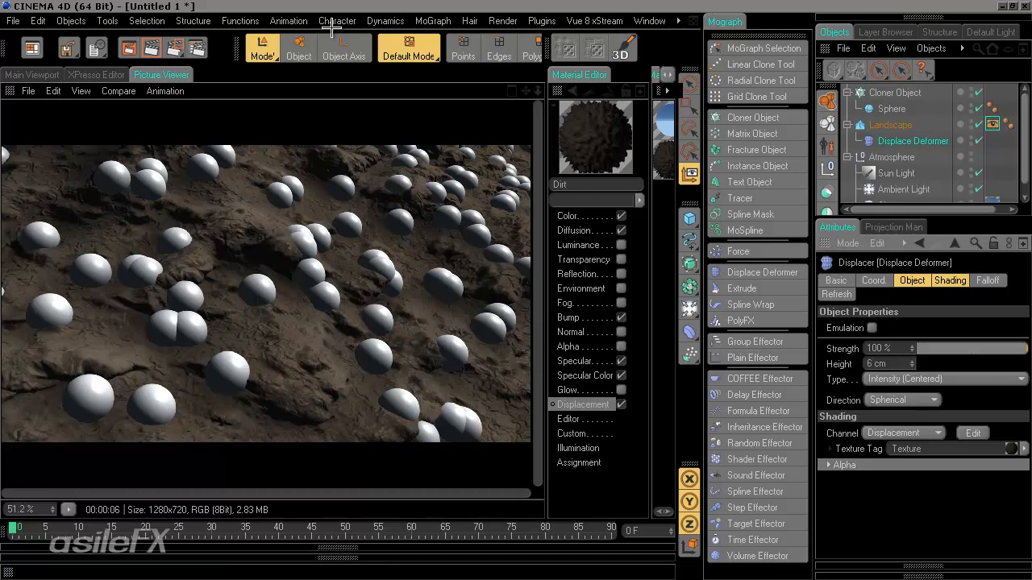
click(903, 400)
click(897, 397)
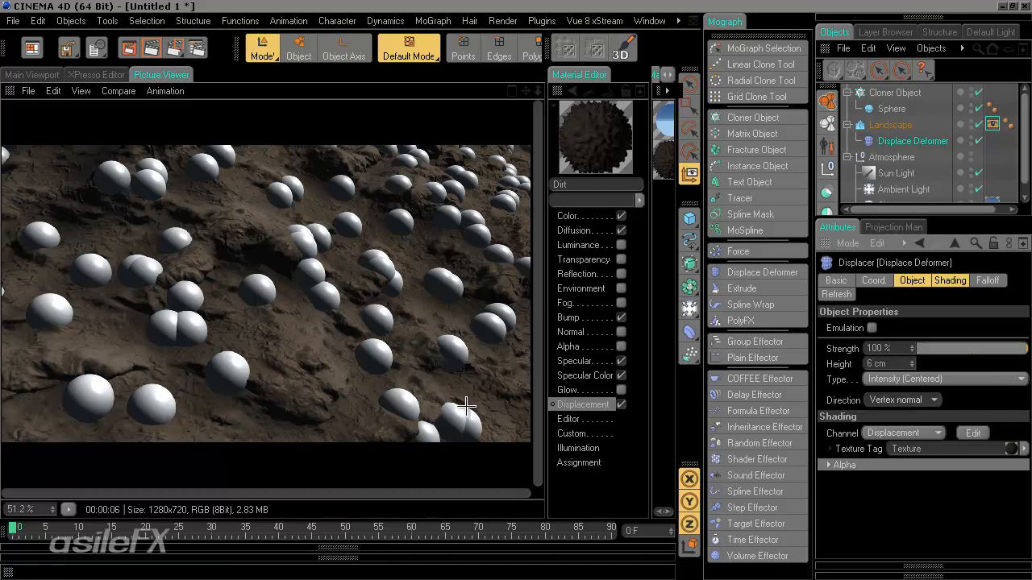
click(128, 48)
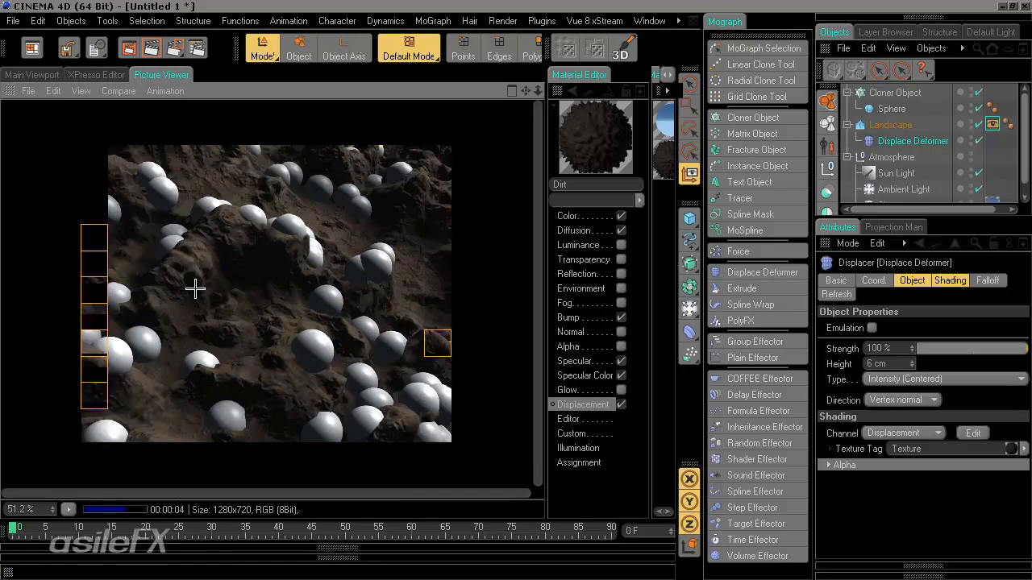
Inspect the rendered terrain up close, checking how the cloned spheres sit on the displaced surface.
scroll(298, 282, up, 6)
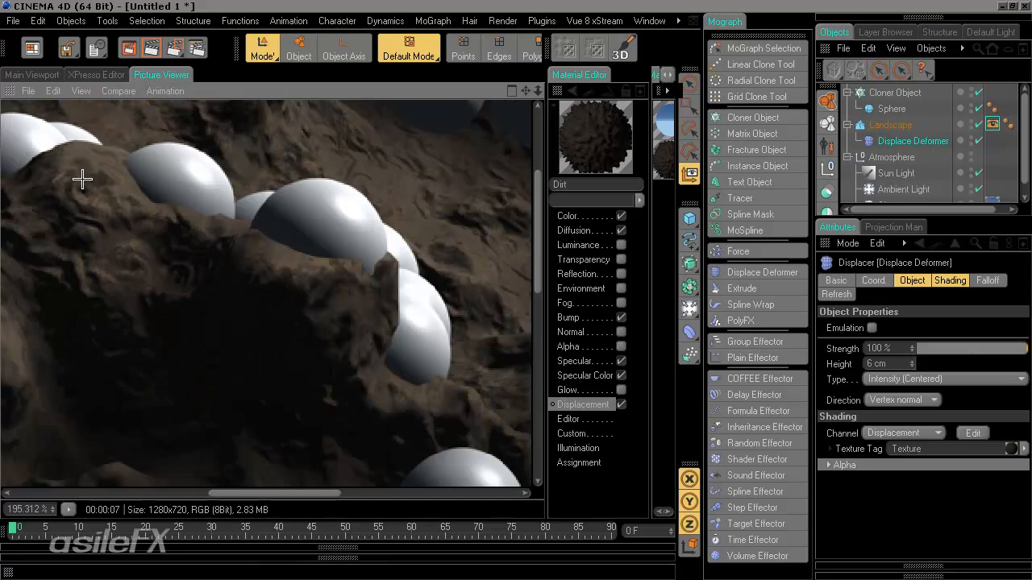
scroll(296, 348, down, 7)
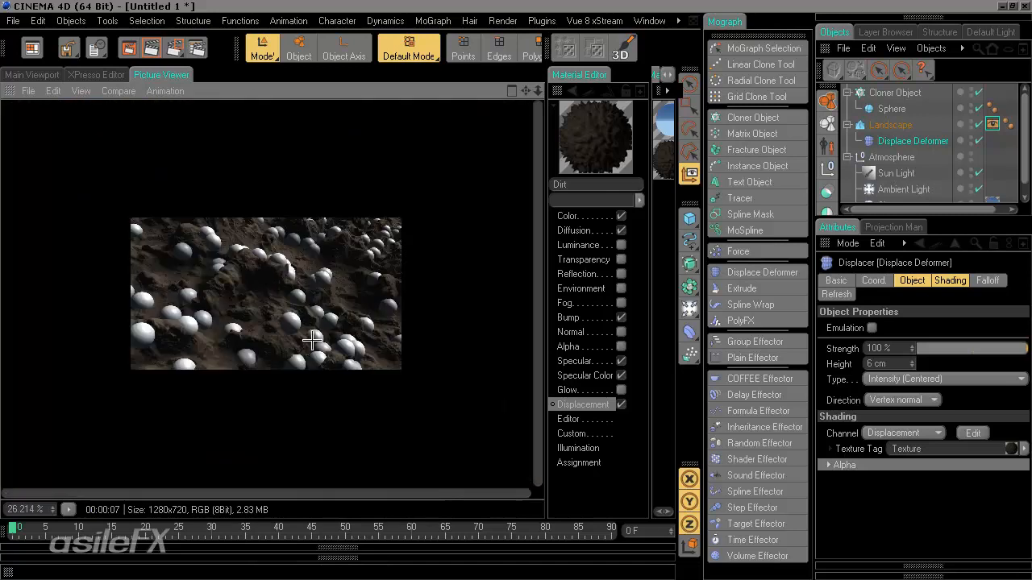
scroll(325, 331, up, 2)
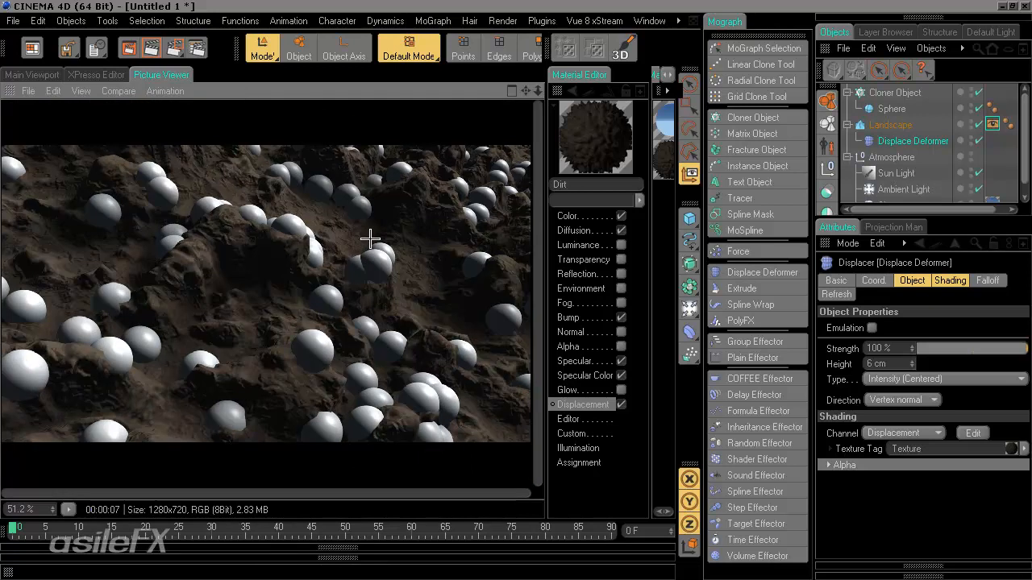
scroll(373, 346, up, 3)
drag(382, 256, 166, 382)
scroll(316, 368, down, 3)
Return to the perspective viewport and enable Emulation on the Landscape's Displace Deformer.
click(15, 75)
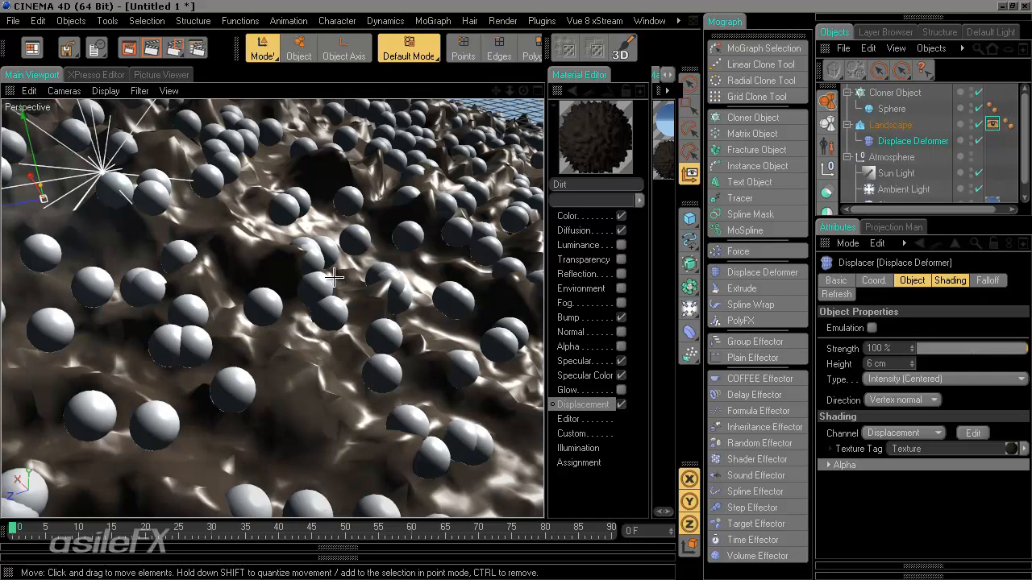
alt+right_drag(373, 298, 333, 367)
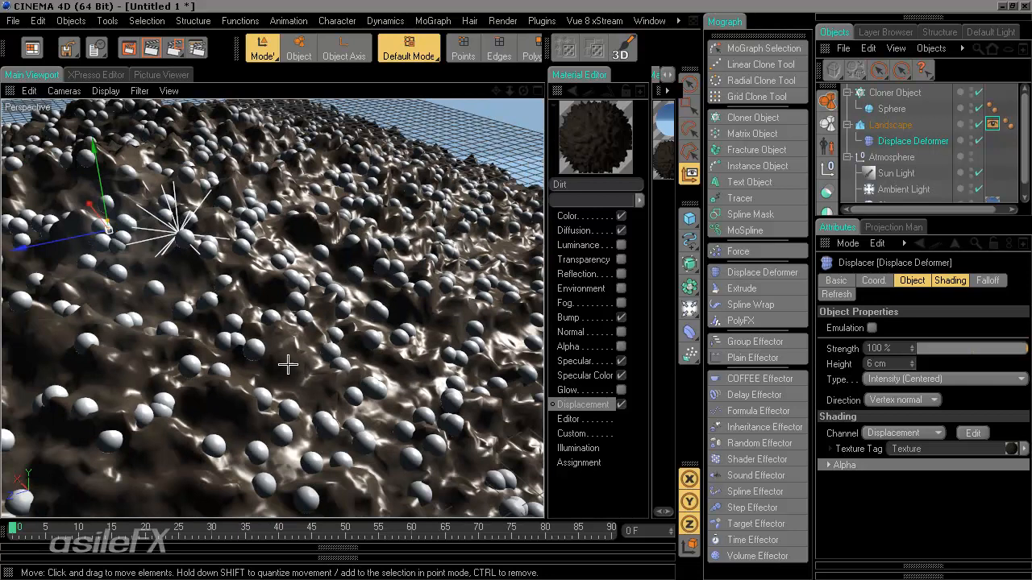
alt+drag(552, 299, 322, 400)
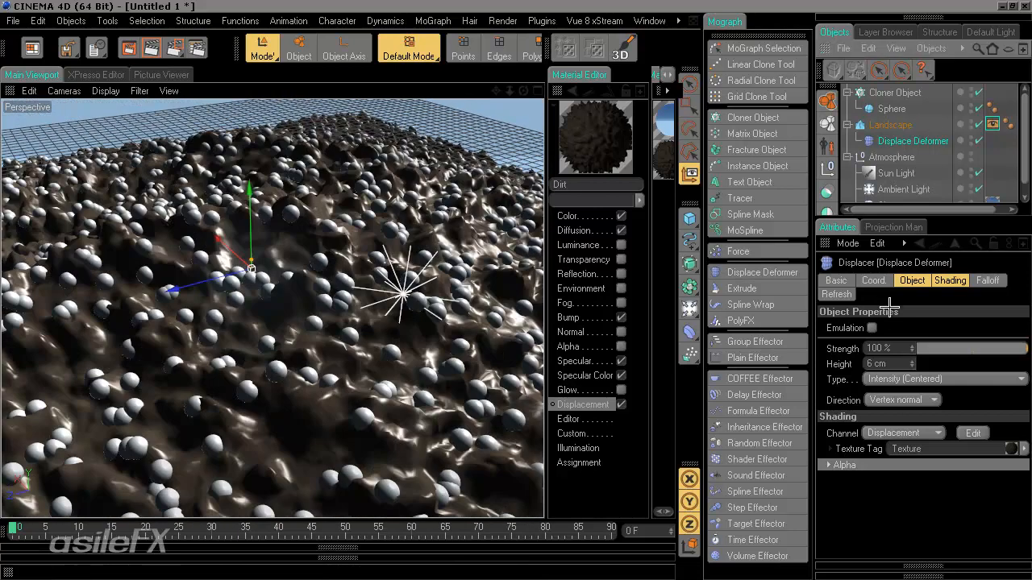
click(872, 327)
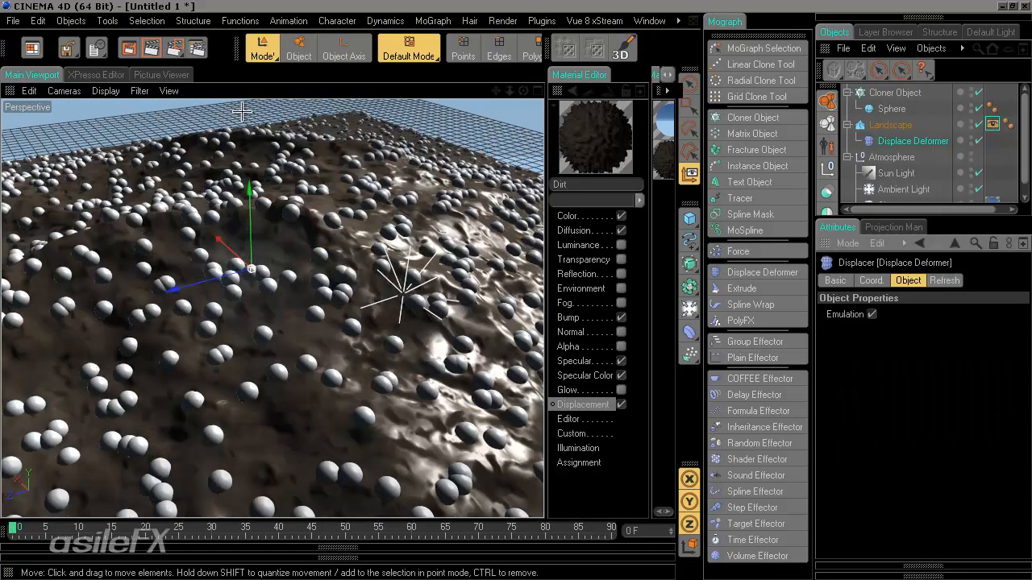
Try moving the Displace Deformer and the Landscape upward in turn, undoing each move.
drag(250, 207, 250, 185)
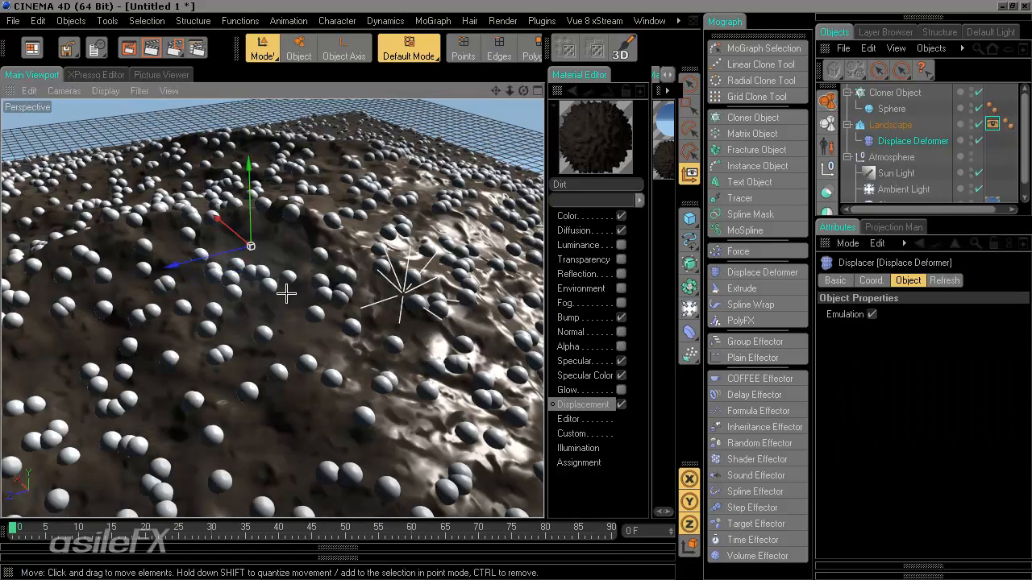
key(ctrl+z)
scroll(317, 341, up, 3)
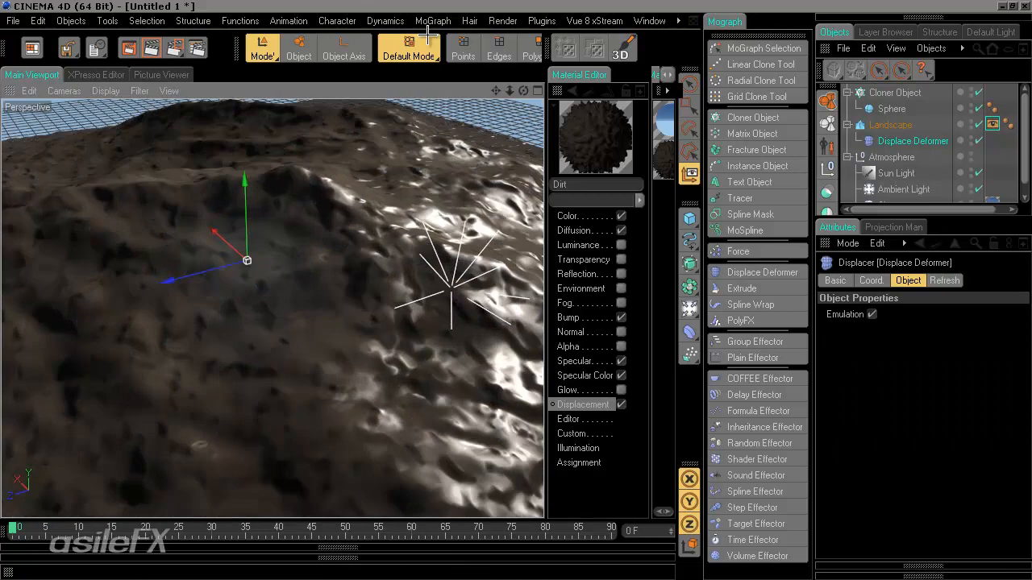
click(890, 125)
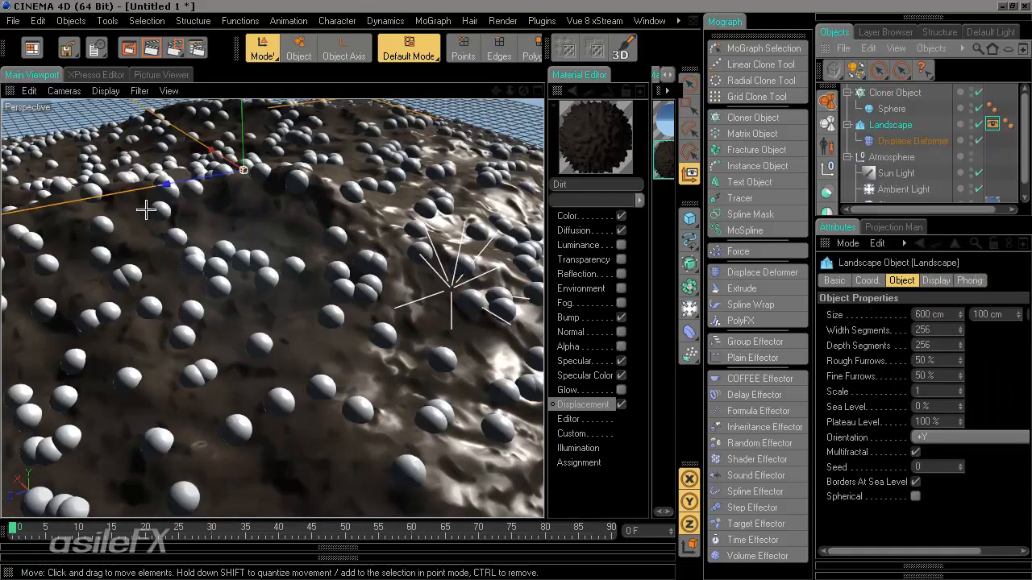
drag(241, 140, 241, 118)
key(ctrl+z)
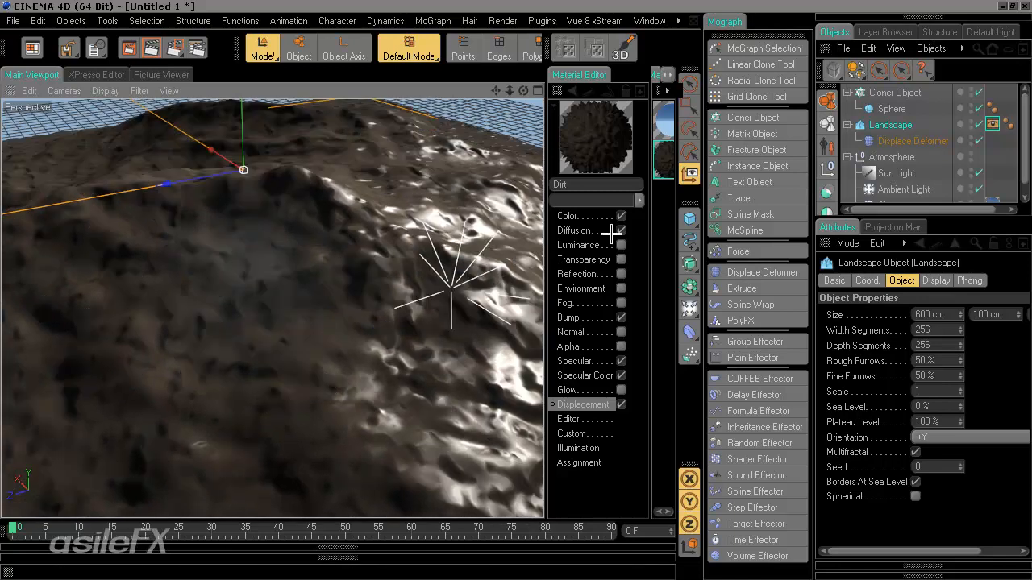
Set the space of the Dirt material's displacement noise to World, then collapse the Material Editor.
drag(545, 250, 312, 250)
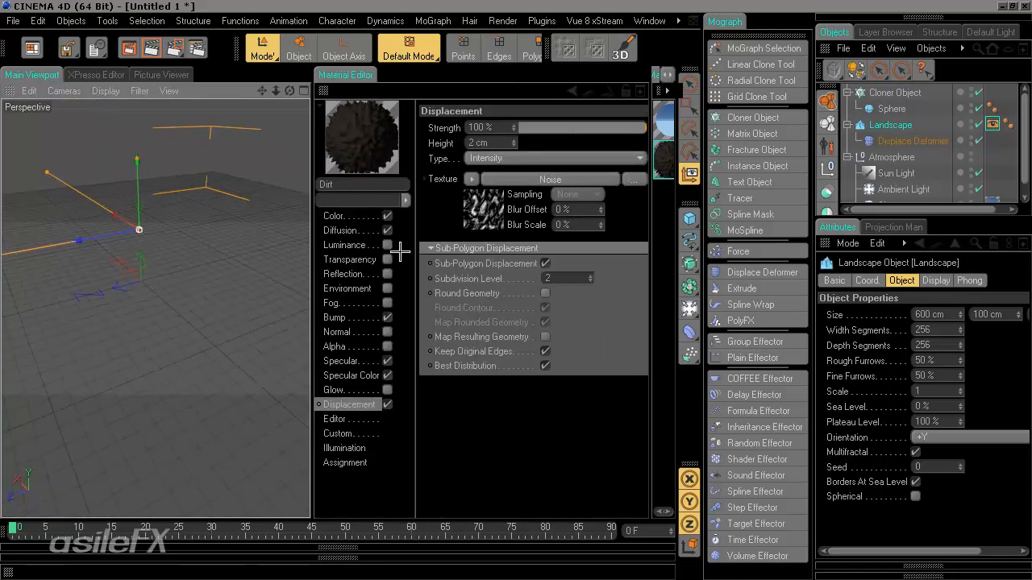
click(528, 171)
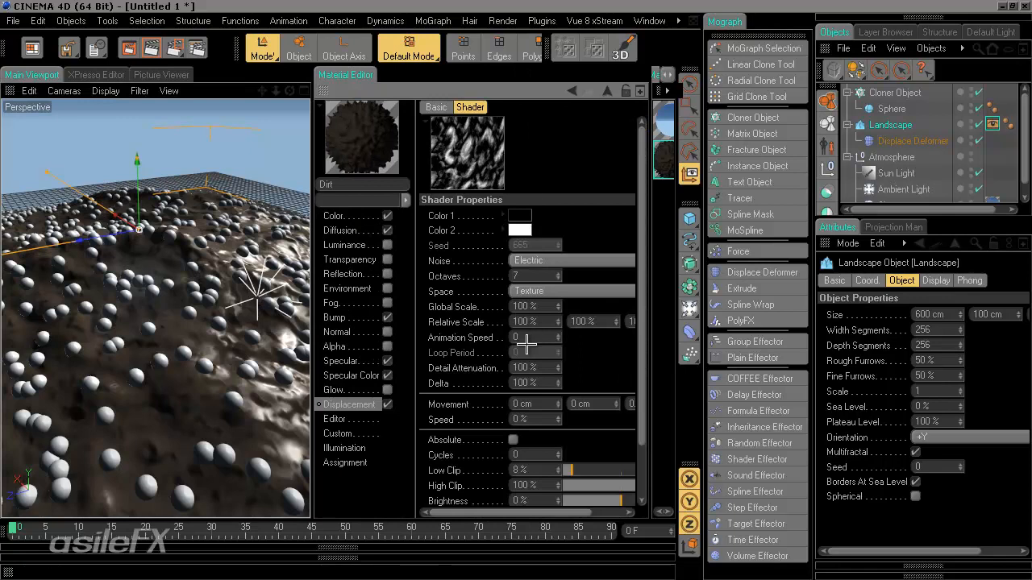
click(536, 291)
click(520, 340)
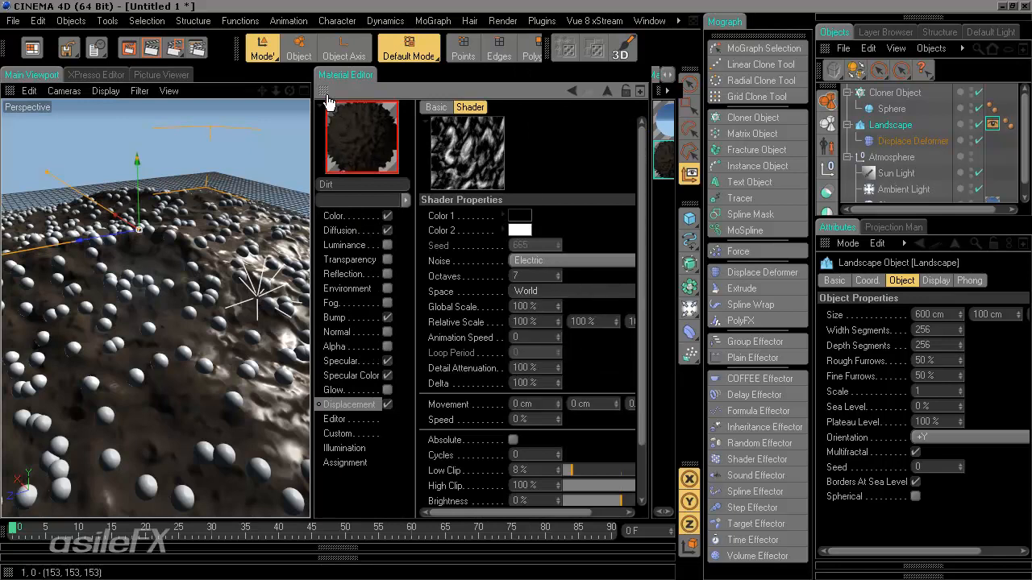
middle_click(321, 90)
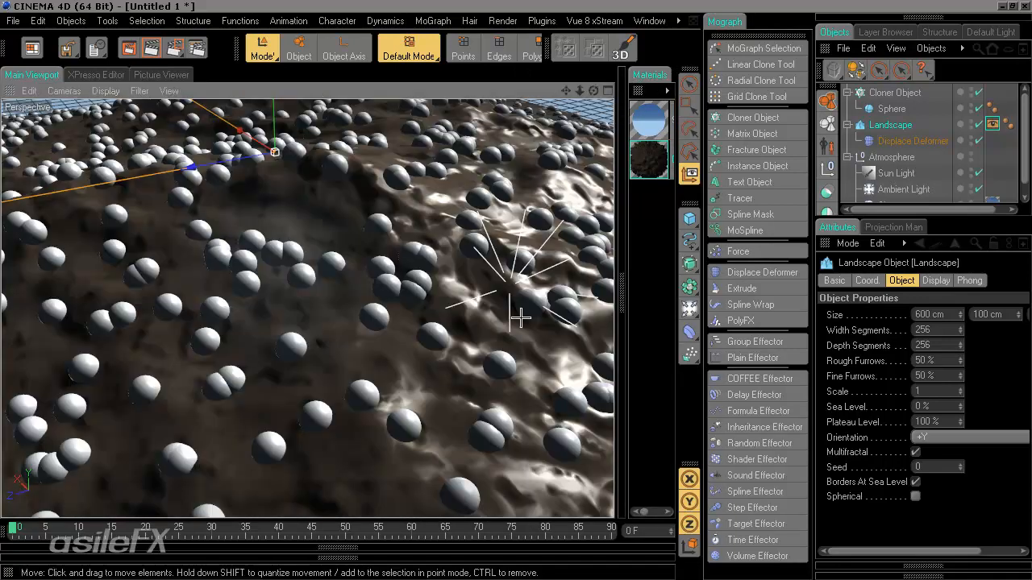
Move the Landscape up and down along its Y axis to test the world-space displacement with the clones.
alt+drag(521, 318, 511, 347)
alt+right_drag(512, 347, 450, 382)
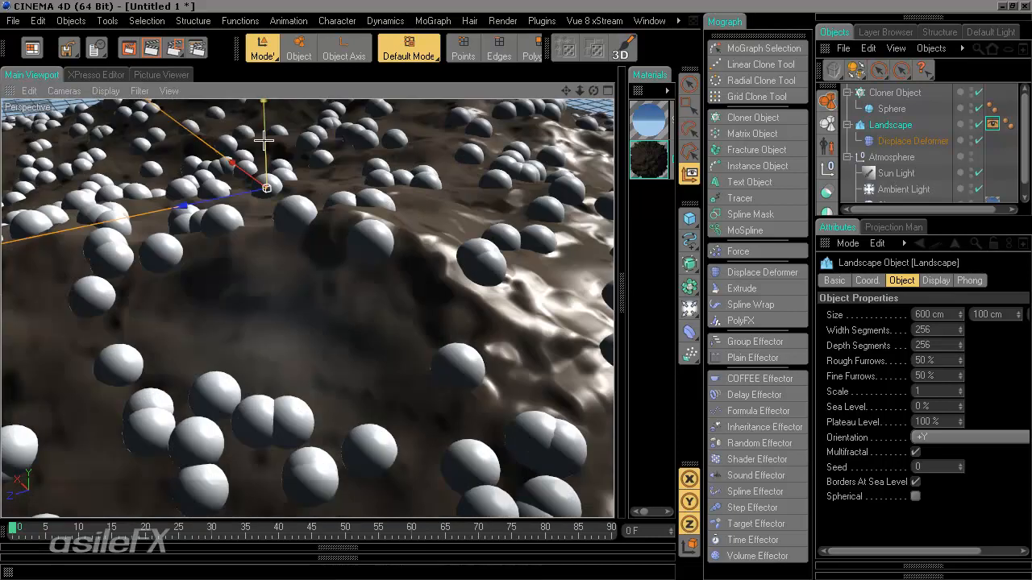
drag(264, 135, 399, 280)
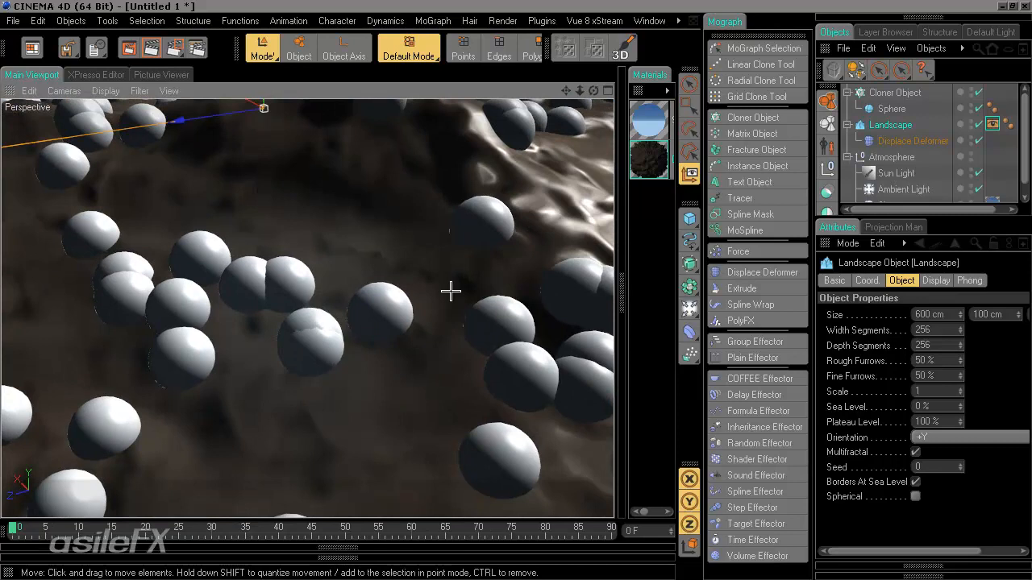
scroll(450, 291, down, 5)
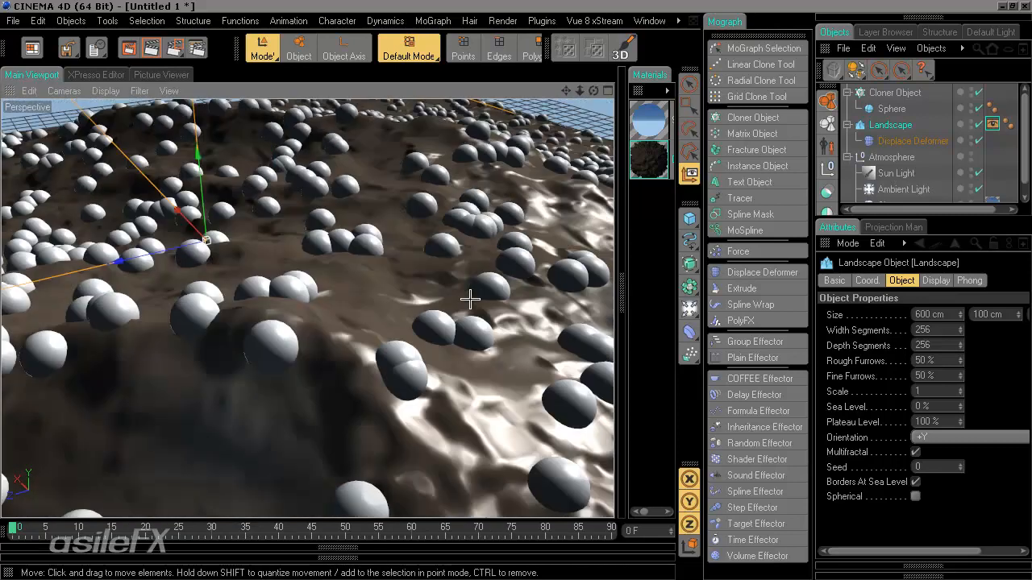
alt+drag(493, 291, 372, 276)
drag(226, 167, 227, 167)
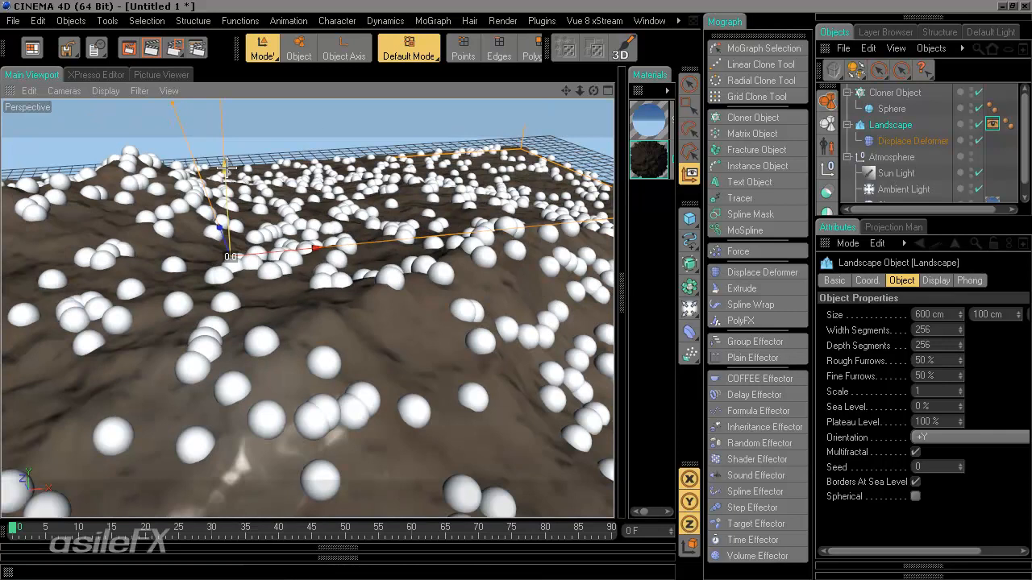
drag(516, 281, 516, 292)
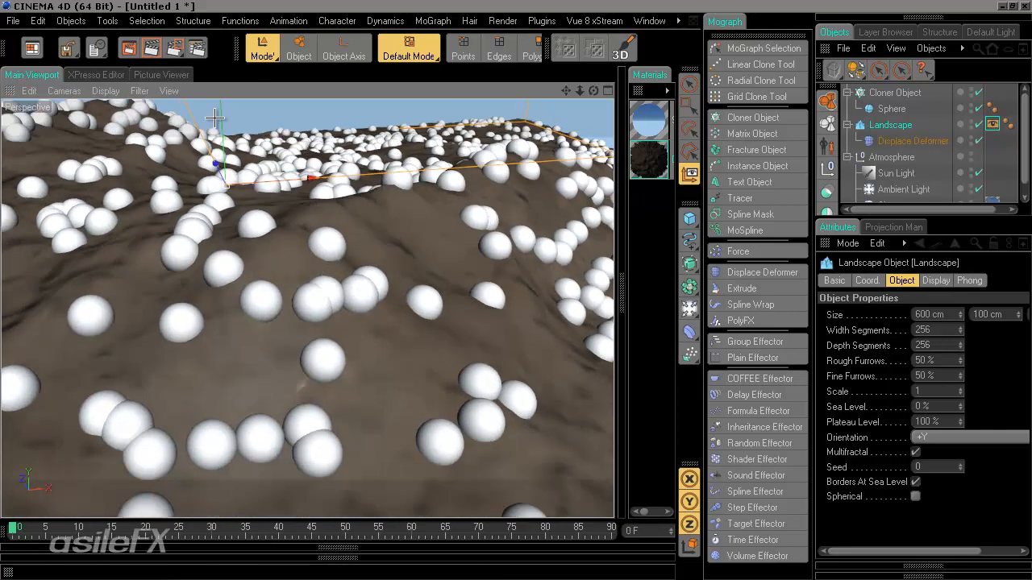
alt+middle_drag(216, 124, 519, 403)
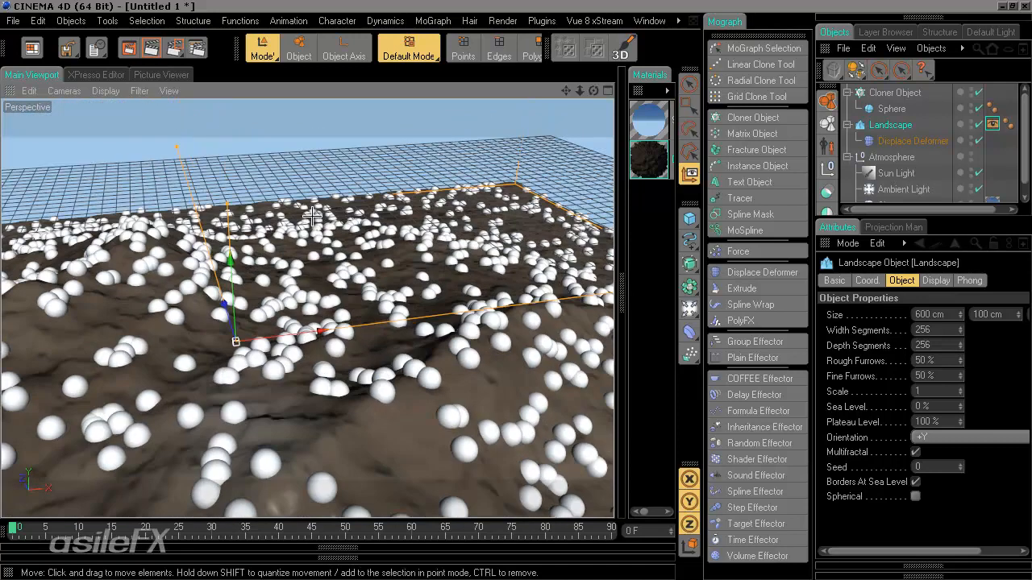
alt+middle_drag(532, 321, 516, 283)
alt+right_drag(516, 283, 471, 374)
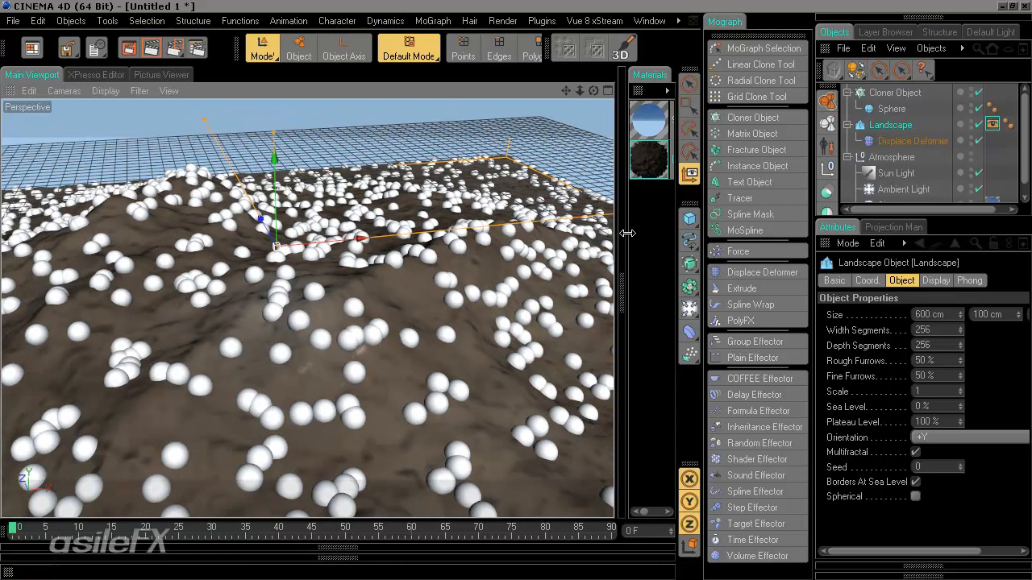
Set the Dirt material's displacement height to 15 cm and collapse the Material Editor again.
click(619, 298)
click(362, 405)
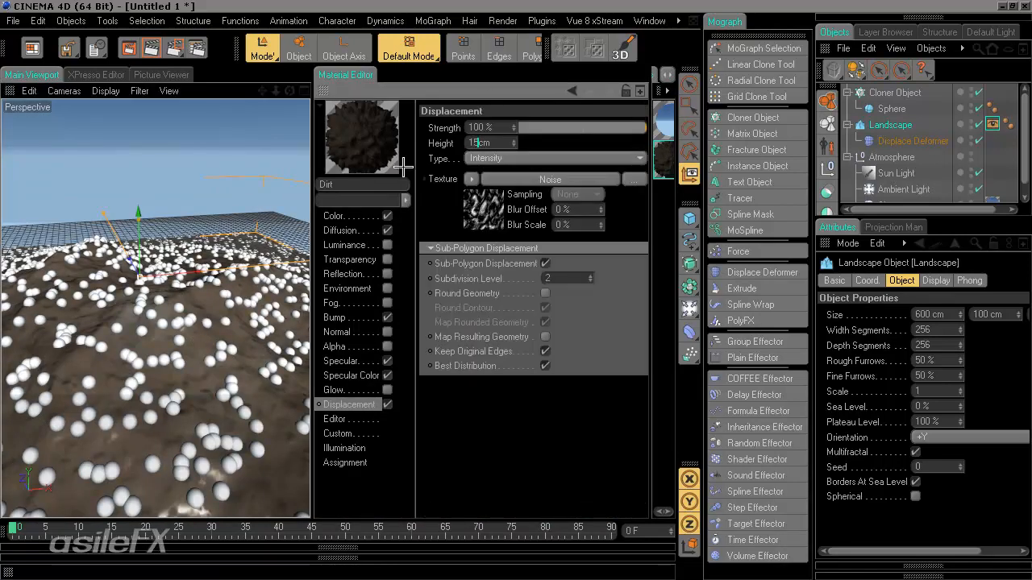
key(Return)
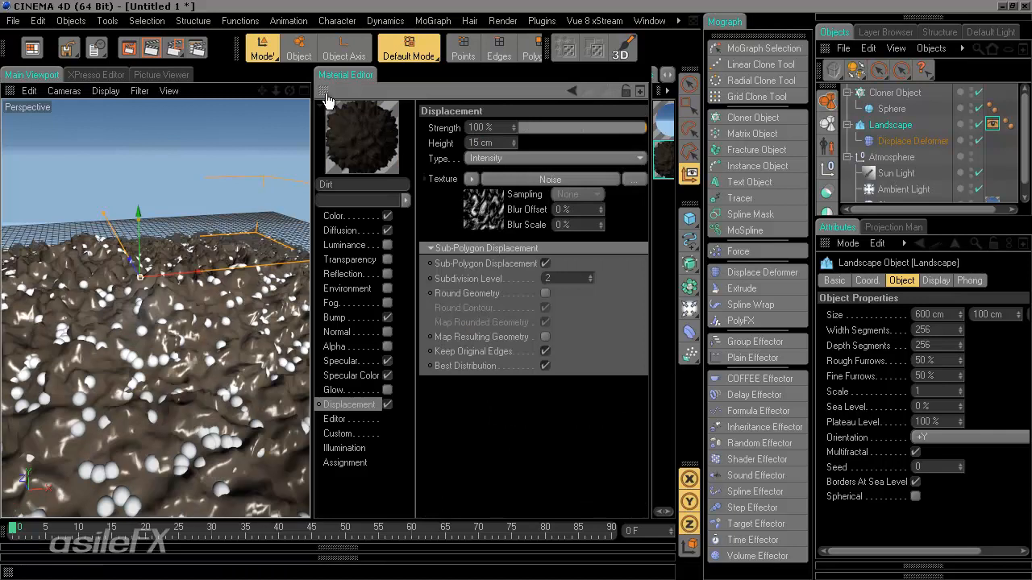
middle_click(325, 93)
Shift the Landscape vertically again to test the 15 cm displacement's effect on the terrain and spheres.
alt+right_drag(406, 355, 459, 355)
drag(264, 172, 264, 119)
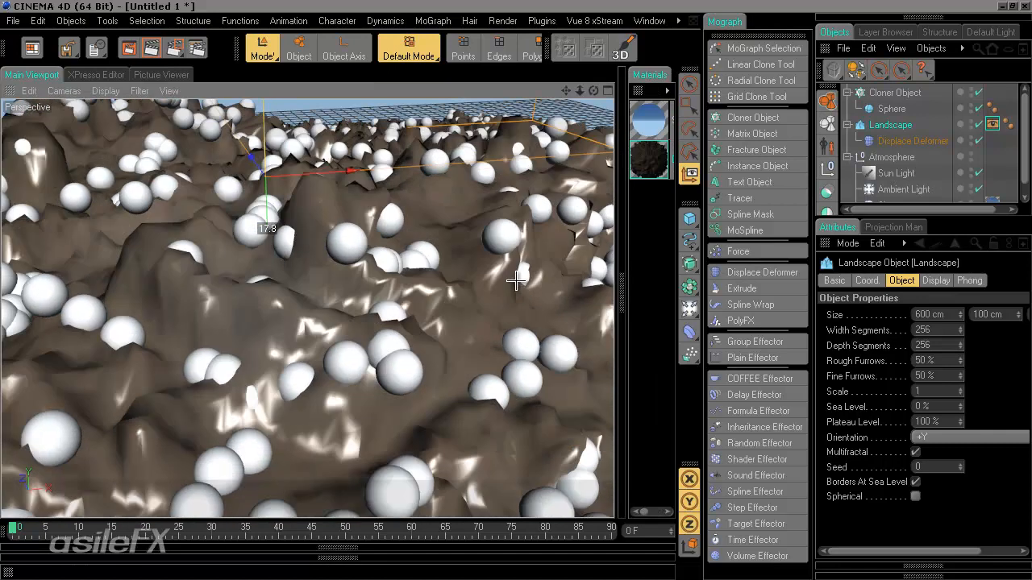
drag(515, 280, 347, 308)
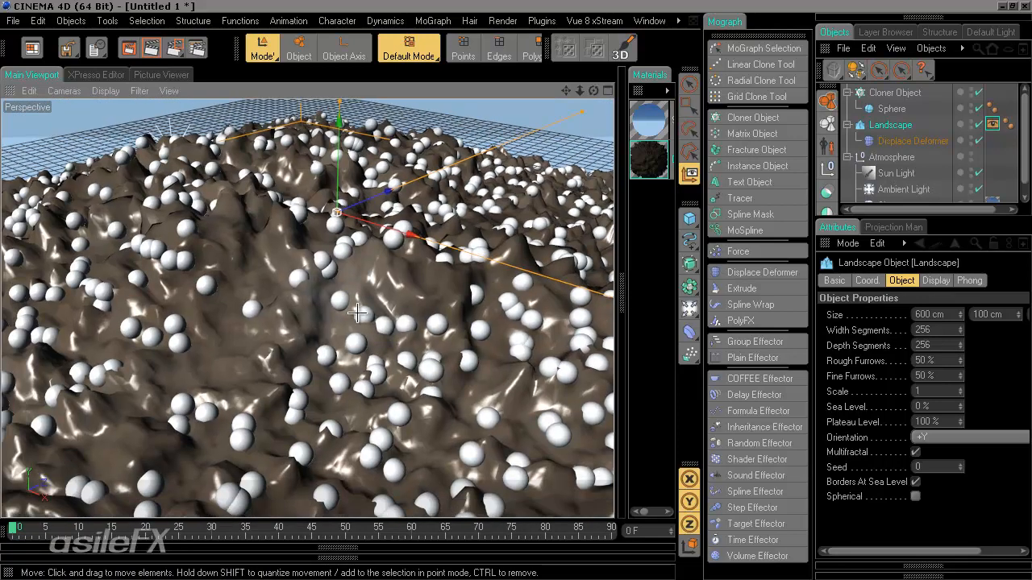
drag(340, 147, 517, 300)
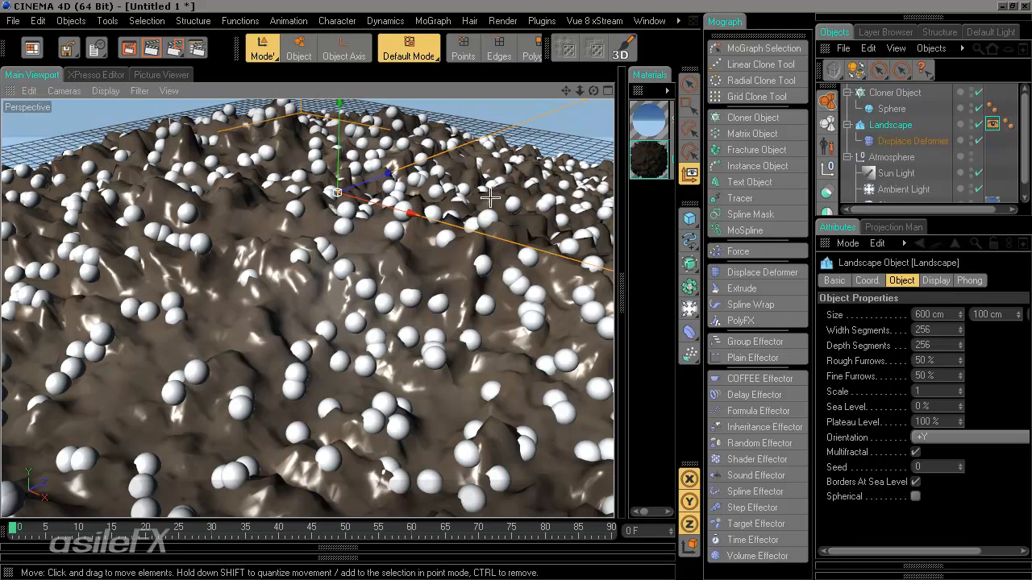
alt+drag(430, 401, 516, 279)
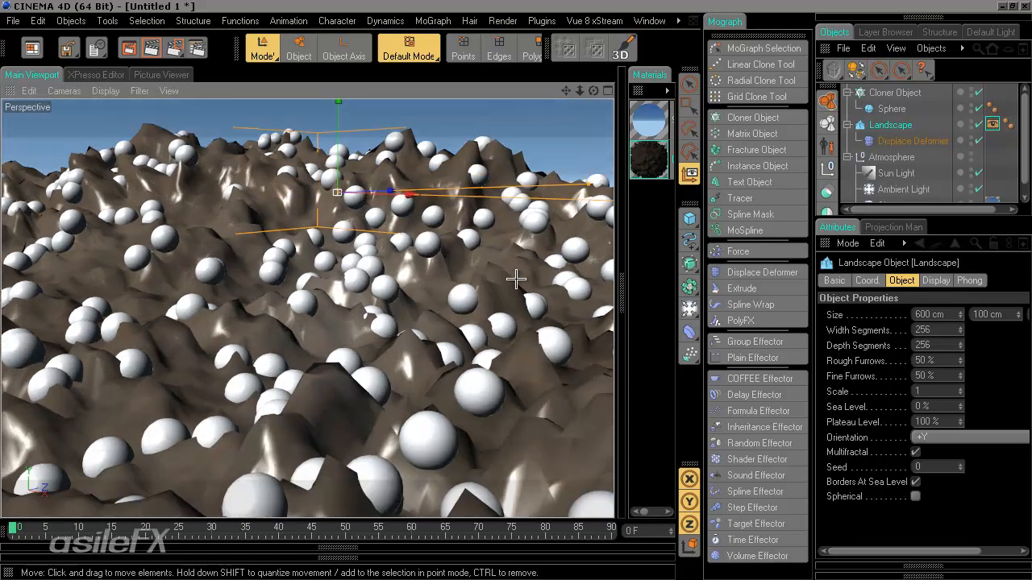
alt+drag(419, 414, 442, 401)
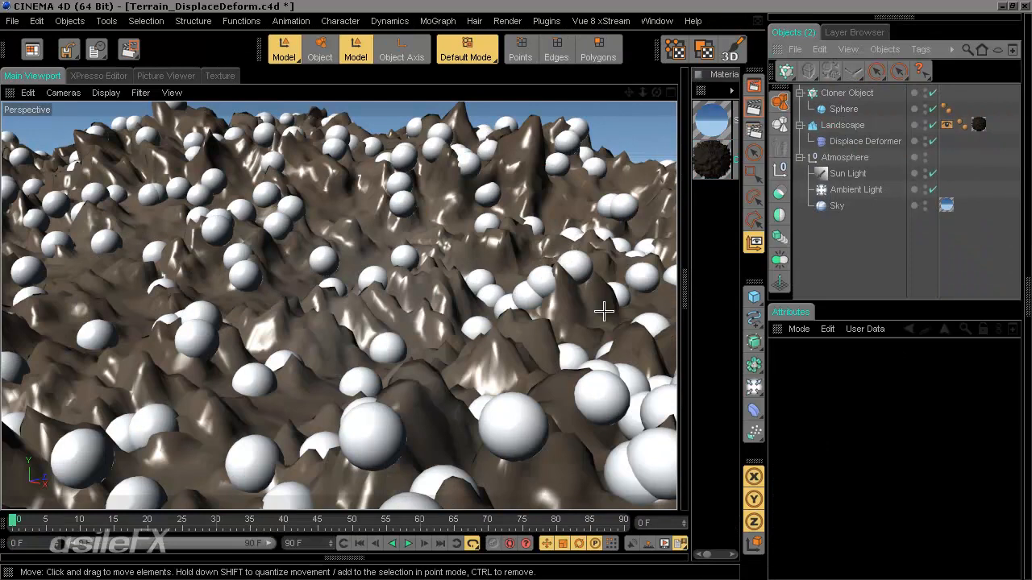
Show the Displace Deformer's Refresh settings for Object and Camera, and examine the displaced terrain from different angles.
click(847, 142)
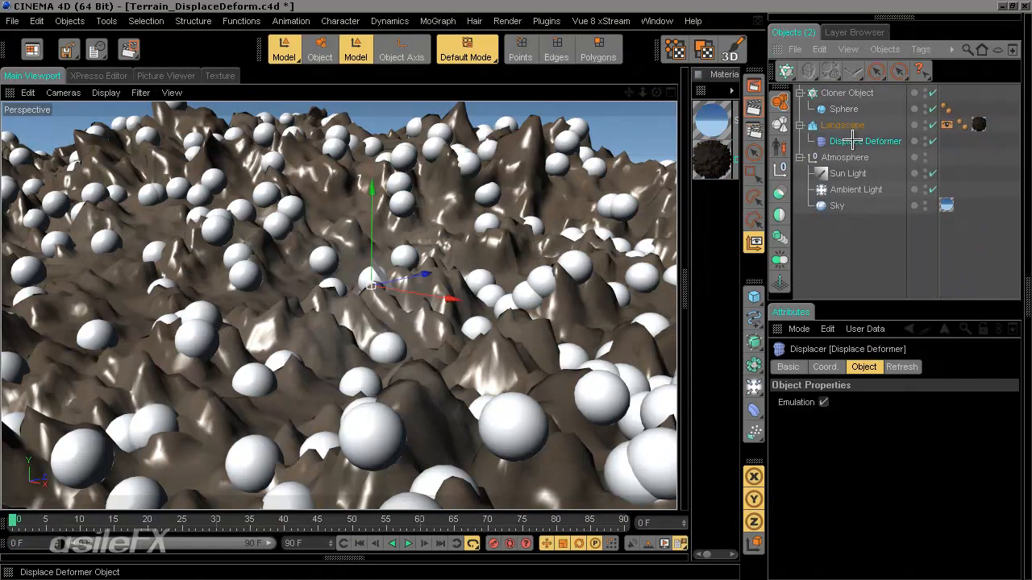
click(903, 367)
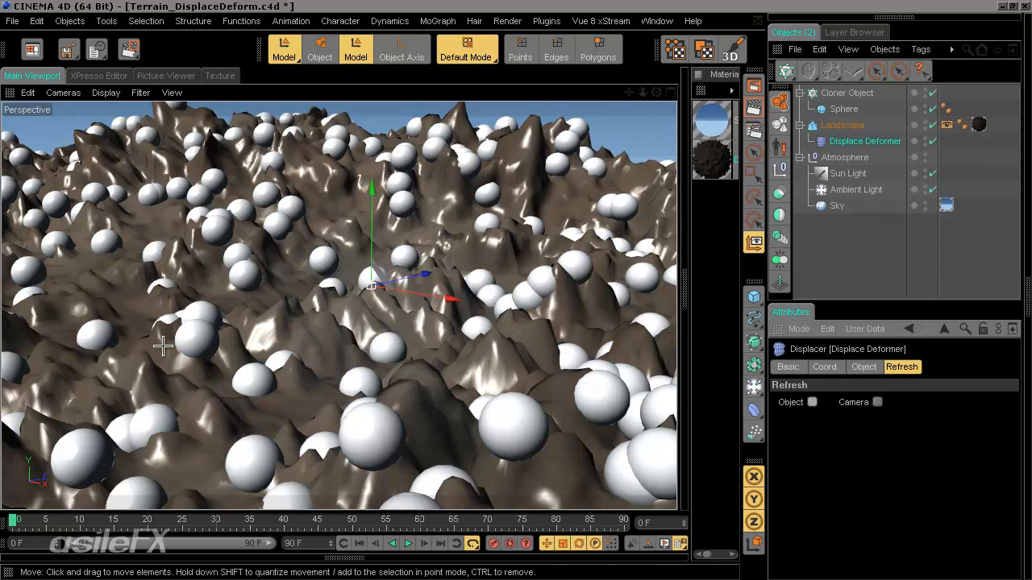
alt+drag(241, 272, 516, 284)
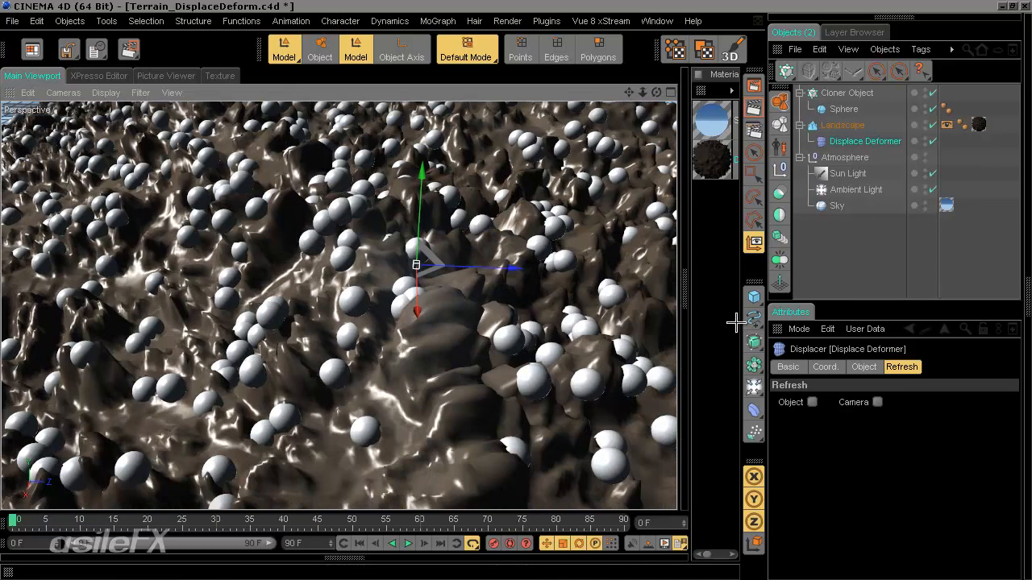
click(812, 401)
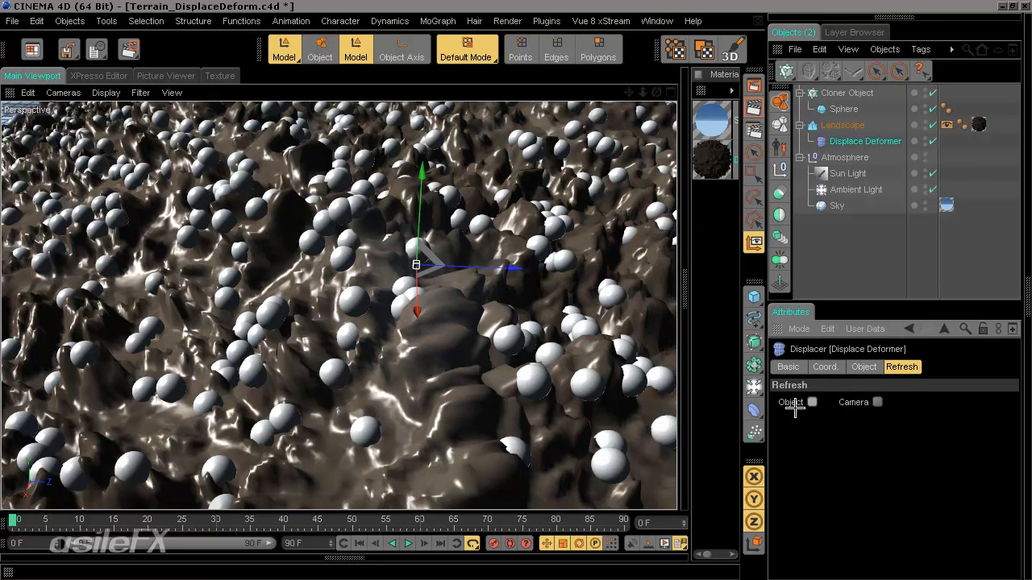
alt+drag(416, 329, 515, 287)
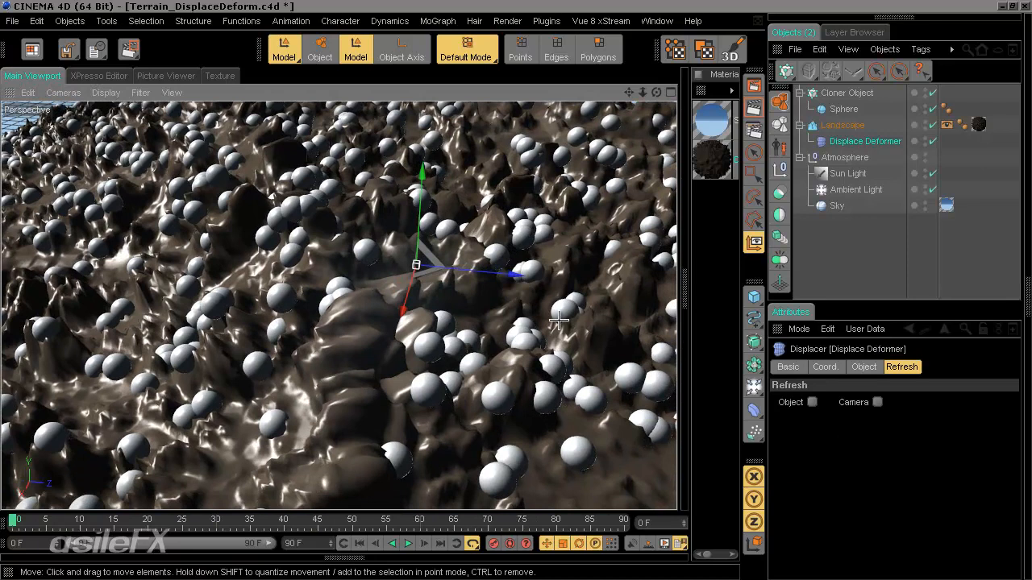
alt+drag(558, 320, 494, 275)
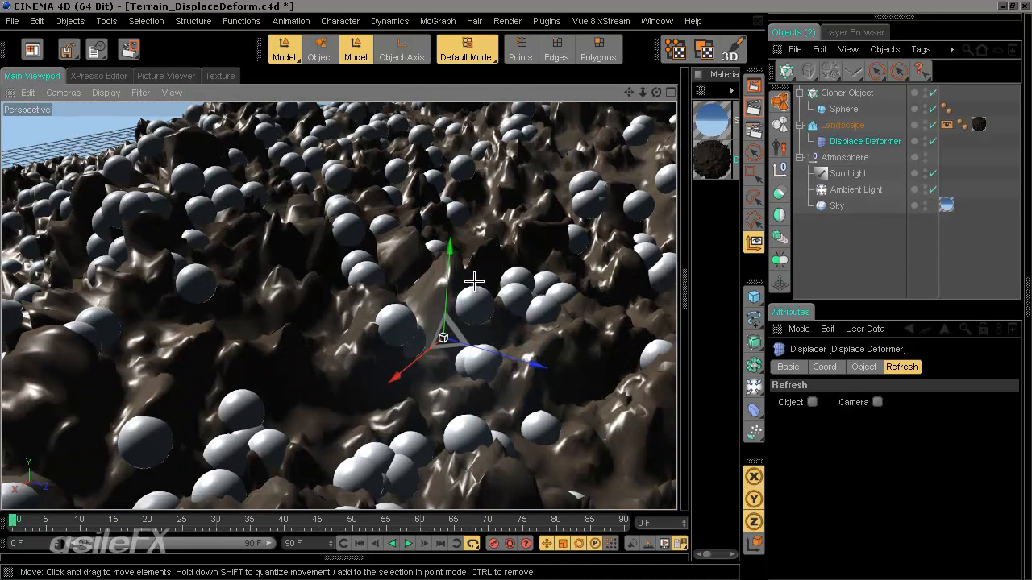
Select the Landscape and shift it freely to test the displaced terrain and spheres at a new position.
alt+drag(311, 300, 480, 266)
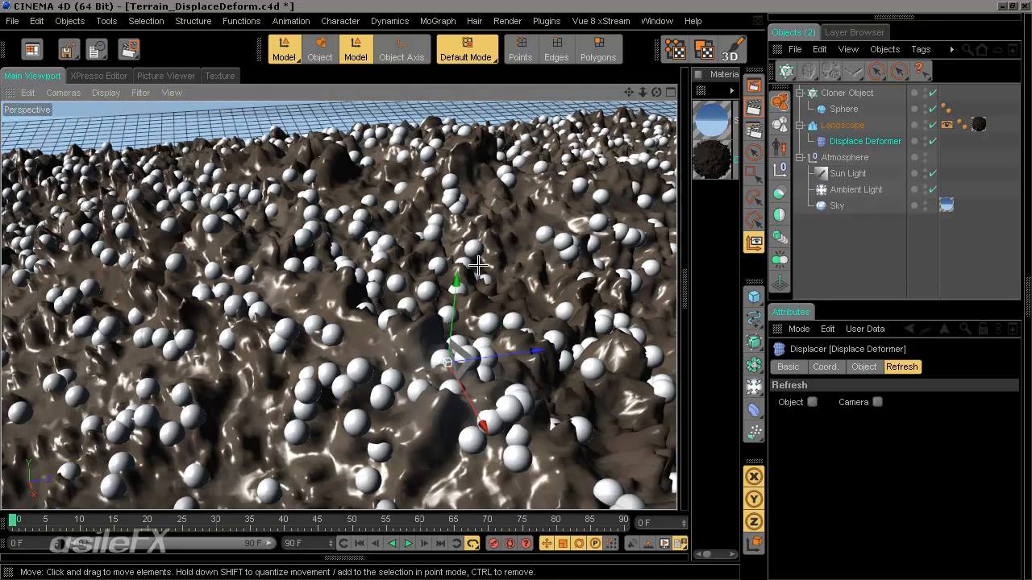
click(843, 125)
key(e)
drag(530, 266, 513, 292)
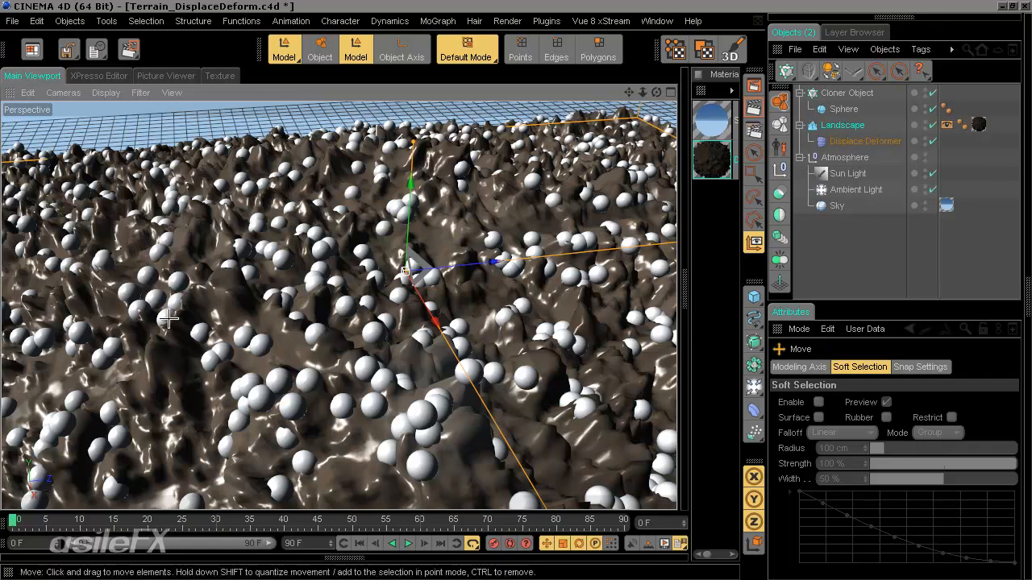
Set the Landscape's width segments and depth segments to 256 each.
click(842, 125)
drag(888, 419, 864, 429)
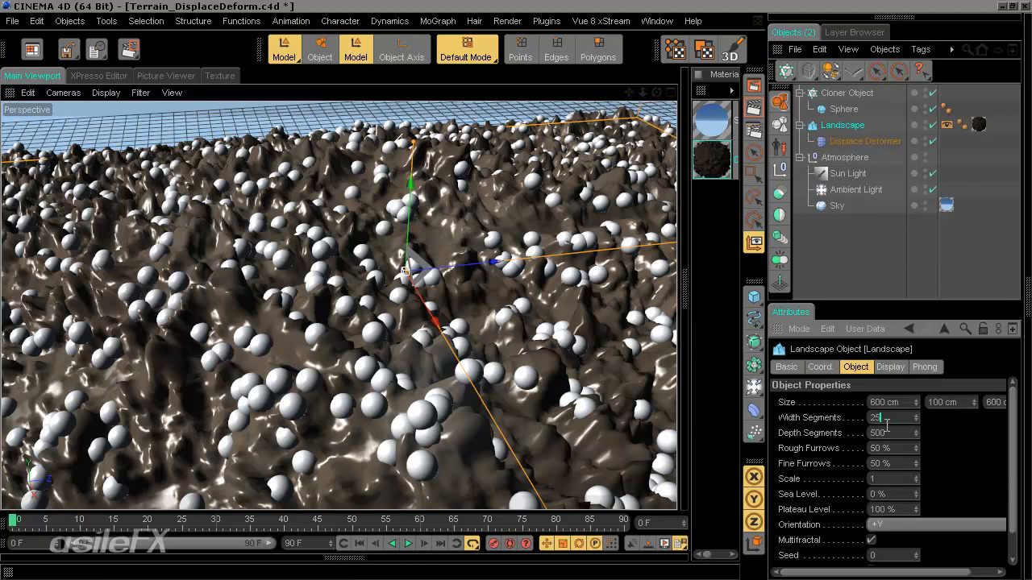
text(256)
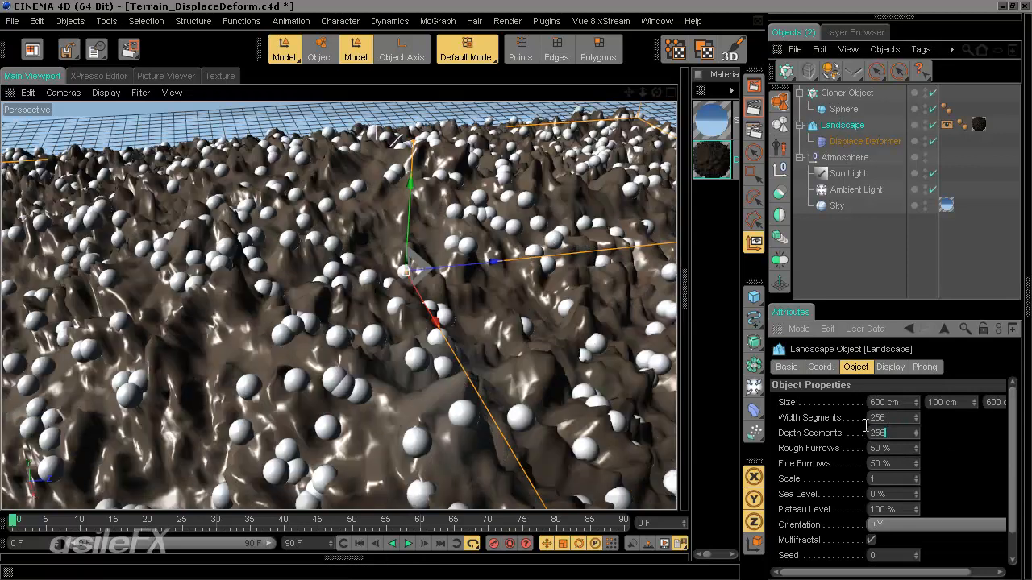
key(Return)
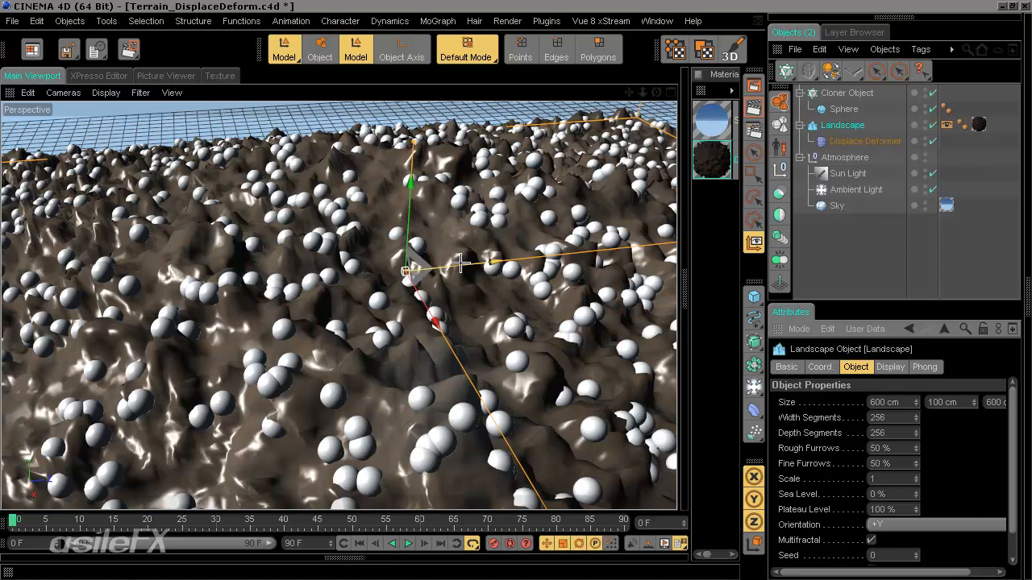
Deselect all objects and examine the 256-segment displaced terrain and its spheres from different angles.
mouse_move(503, 292)
alt+mouse_down()
mouse_move(532, 290)
mouse_move(513, 290)
alt+mouse_up()
click(852, 243)
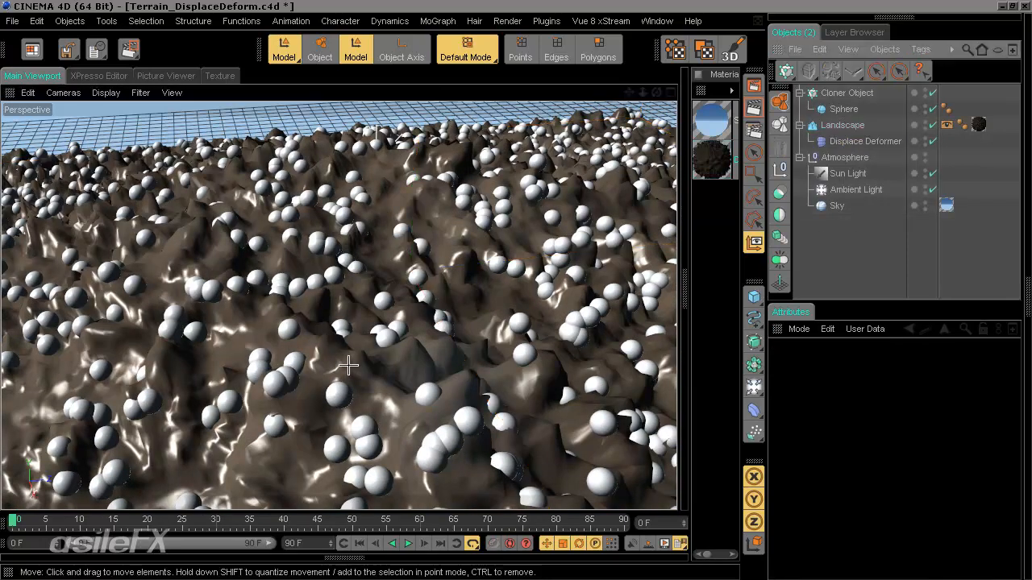
alt+drag(295, 422, 320, 363)
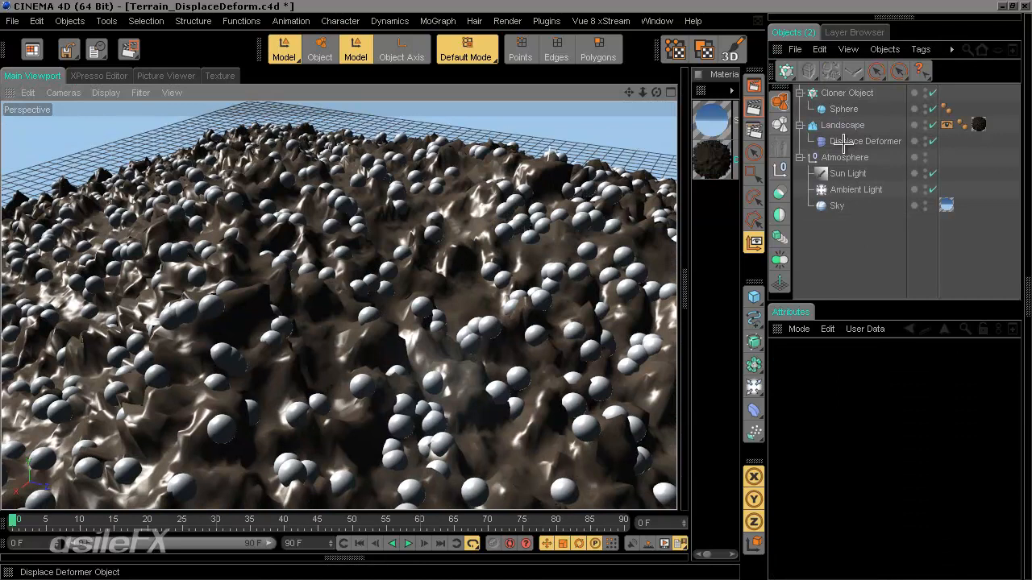
alt+middle_drag(368, 345, 518, 290)
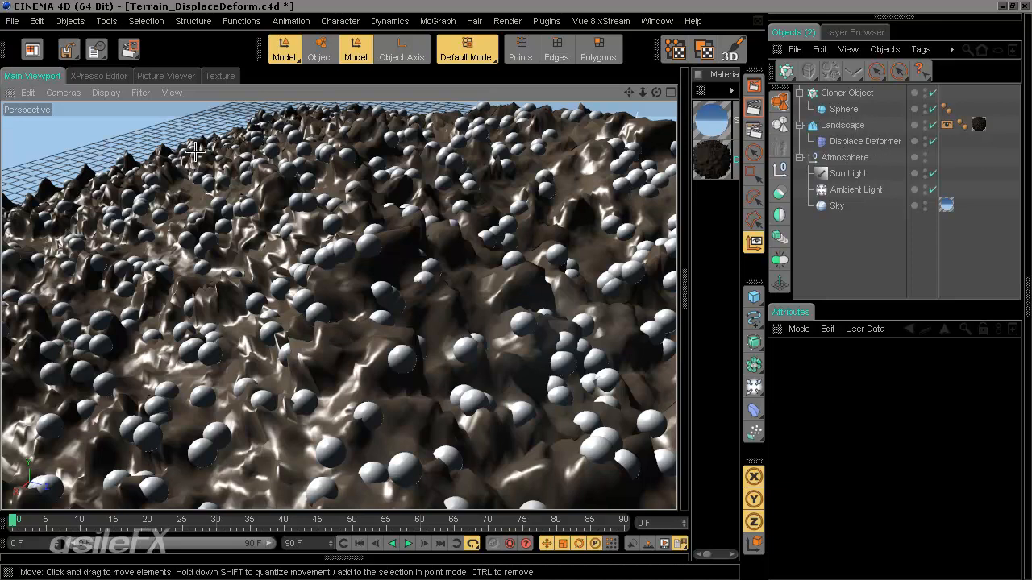
Switch the viewport's line display to Isoparms and back to Wireframe.
click(106, 93)
click(114, 95)
click(105, 93)
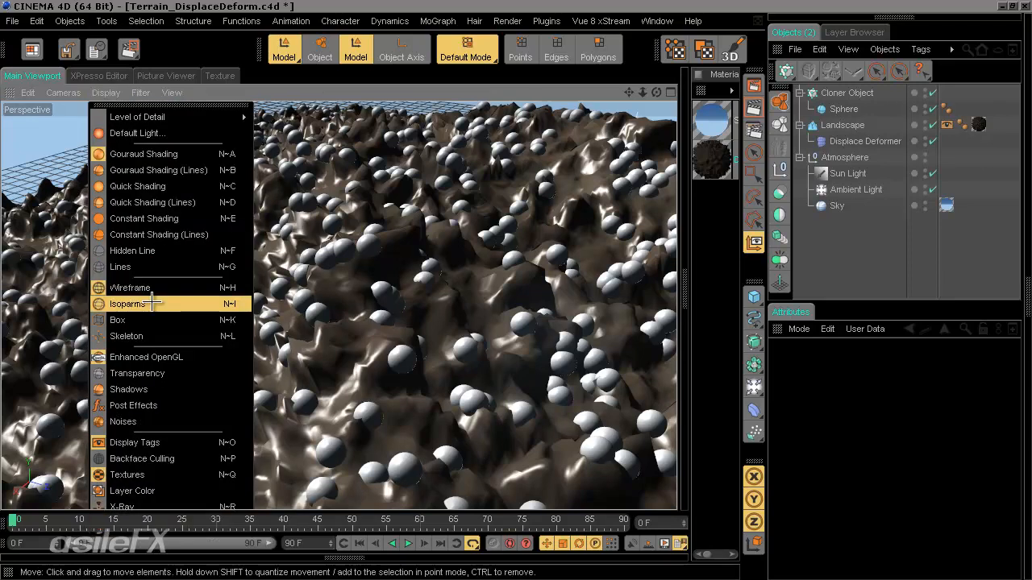
click(154, 303)
click(106, 92)
click(131, 287)
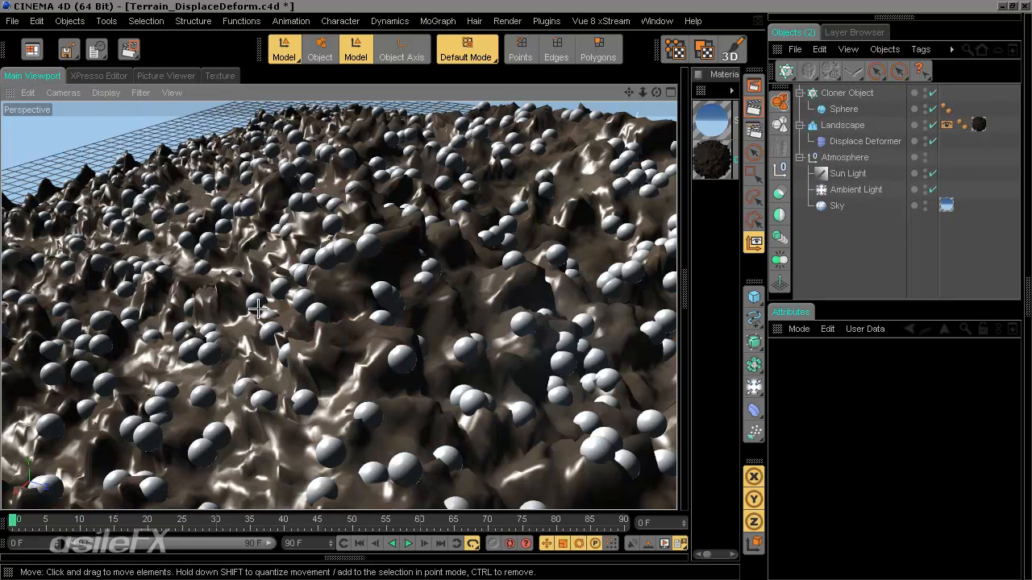
Preview the scene in Skeleton display and return the viewport to Gouraud Shading.
click(106, 92)
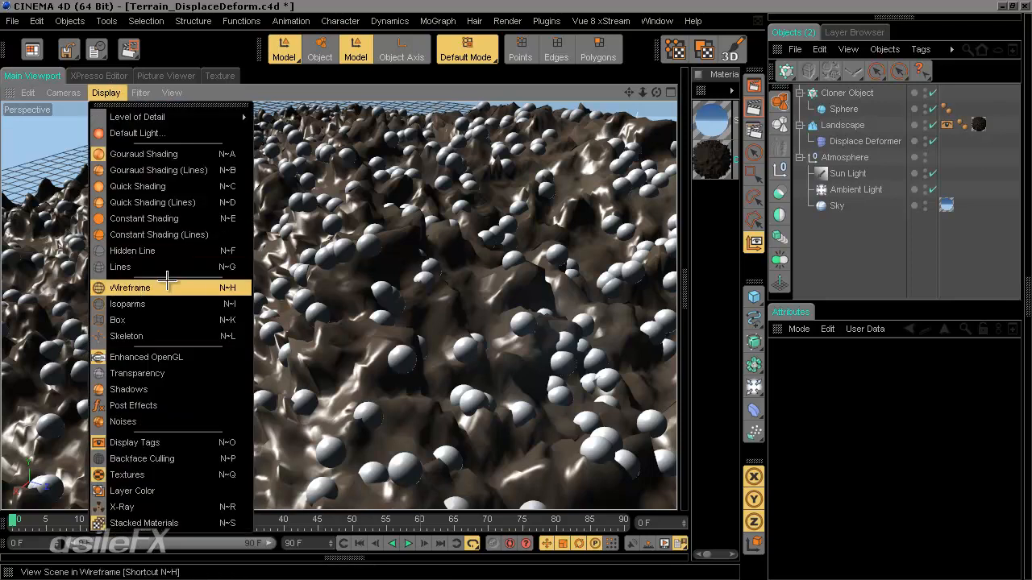
click(179, 335)
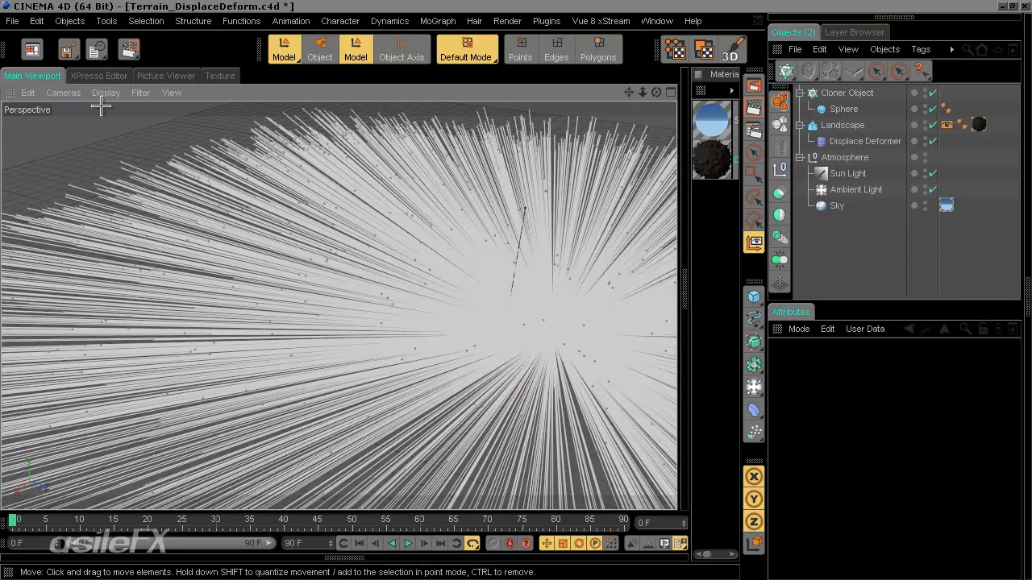
click(105, 93)
click(143, 154)
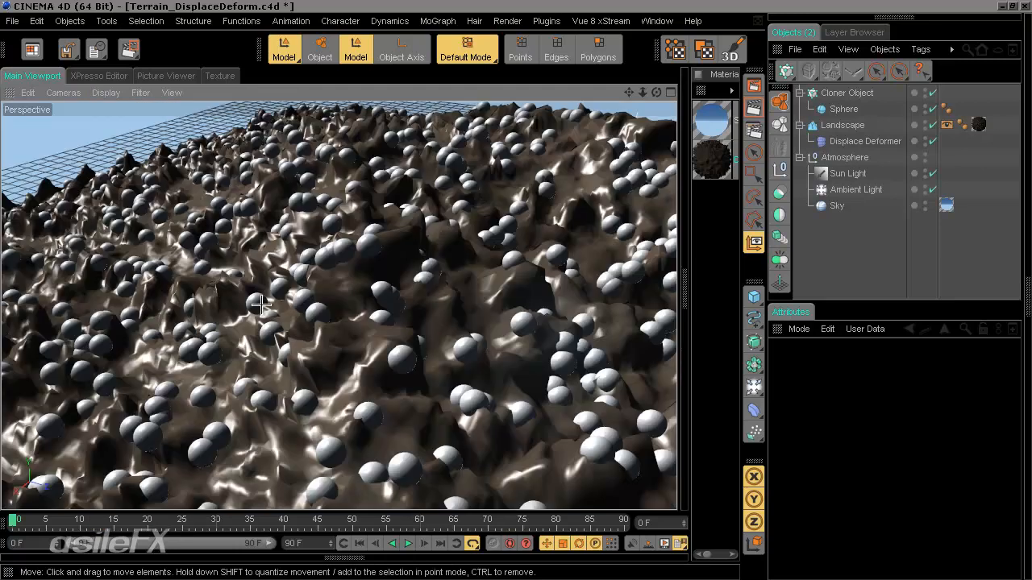
scroll(518, 291, up, 10)
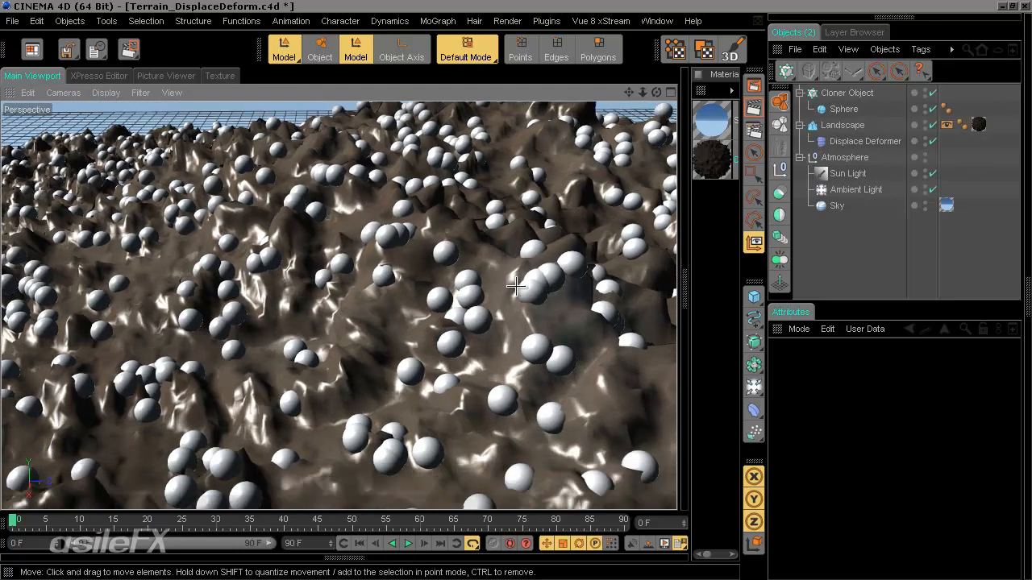